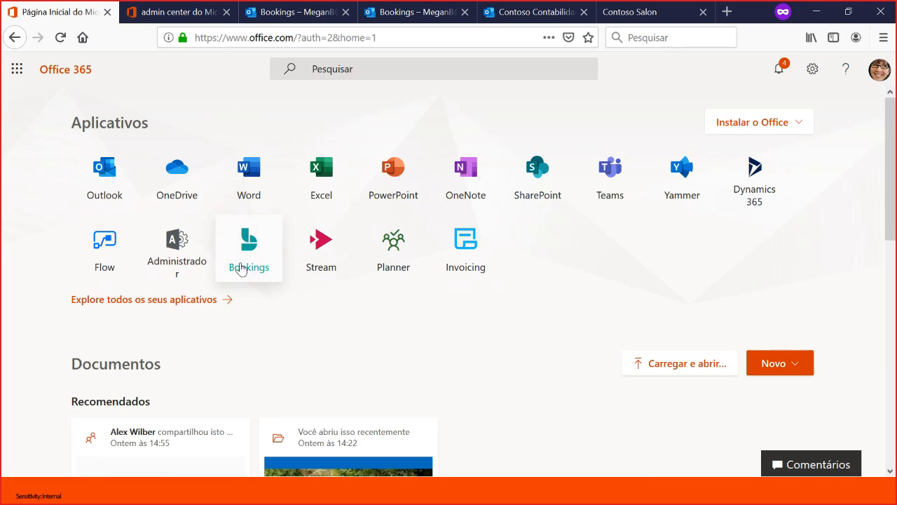
- Switch to the Bookings home page and check the signed-in account's details
click(309, 12)
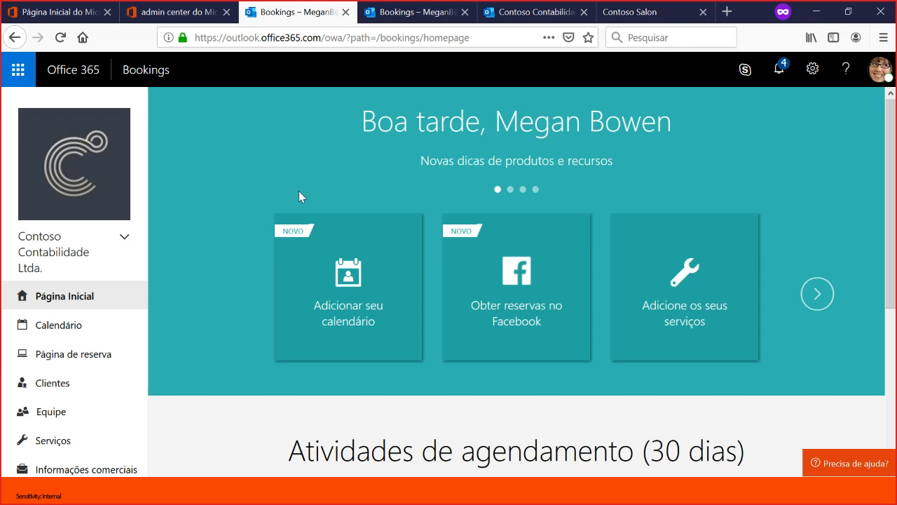
click(880, 70)
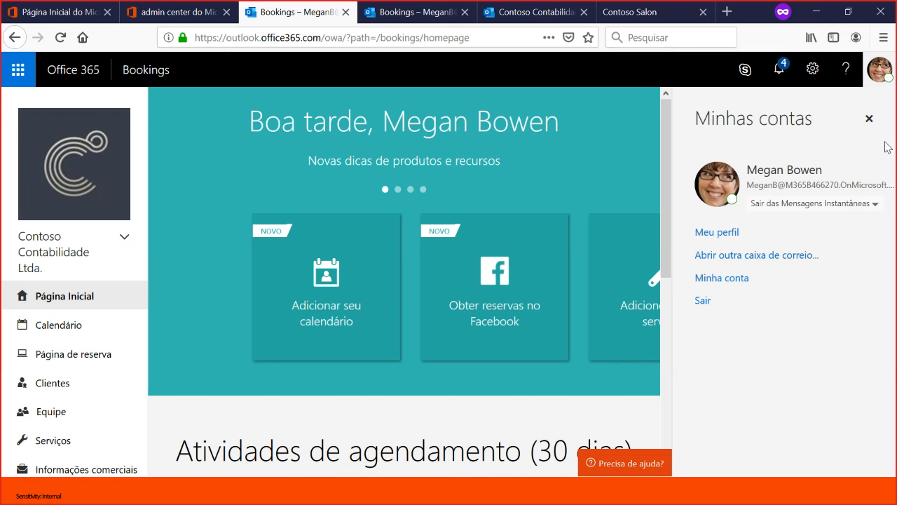
click(881, 72)
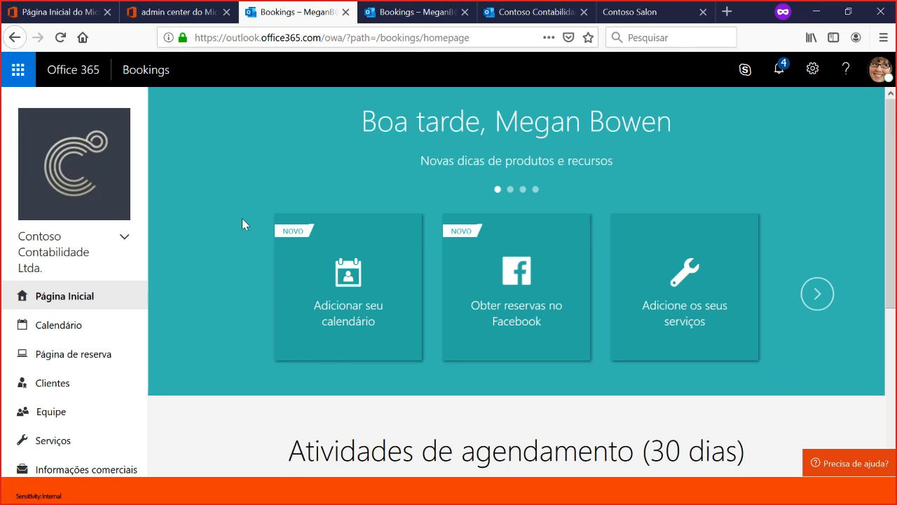
click(112, 241)
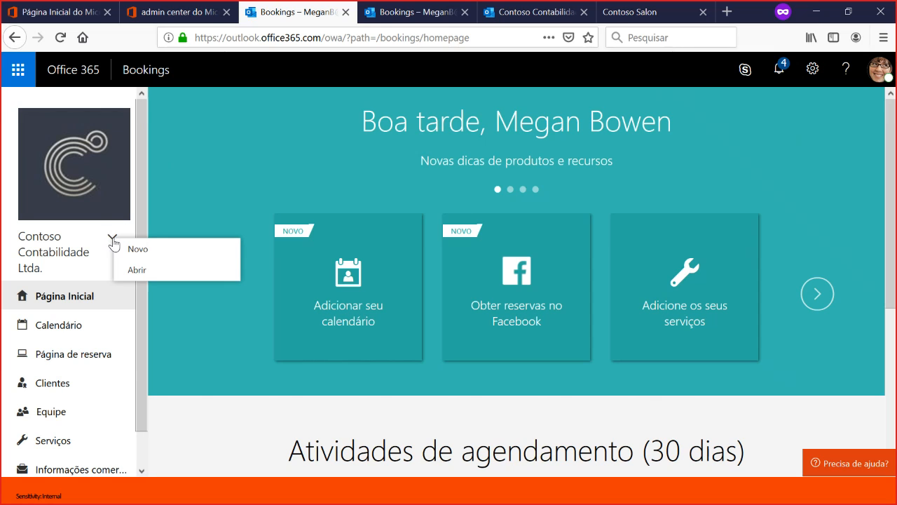
click(188, 255)
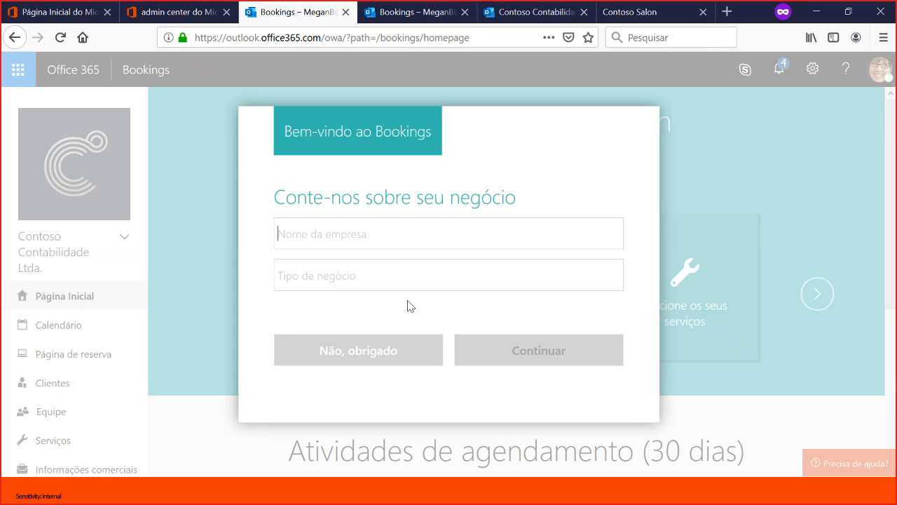
click(354, 356)
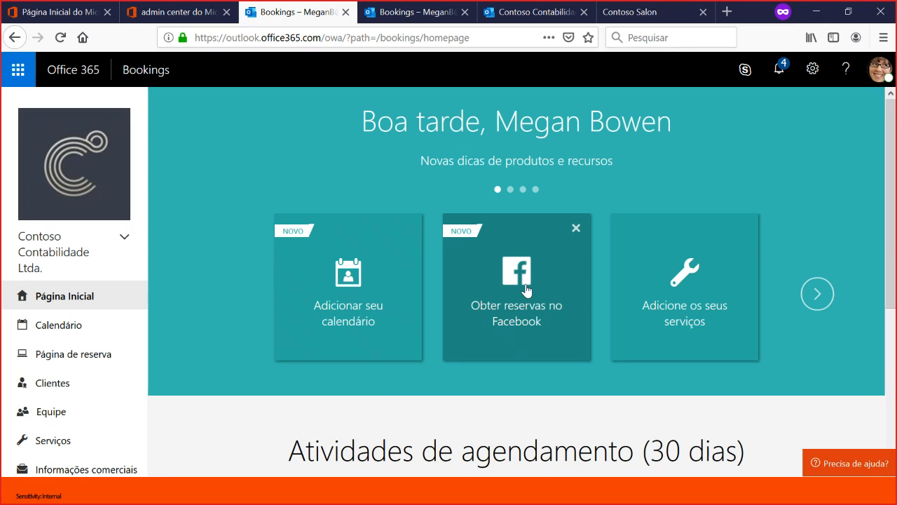
- Open the Contoso Contabilidade Ltda. calendar and view its bookings by week and by month
click(817, 295)
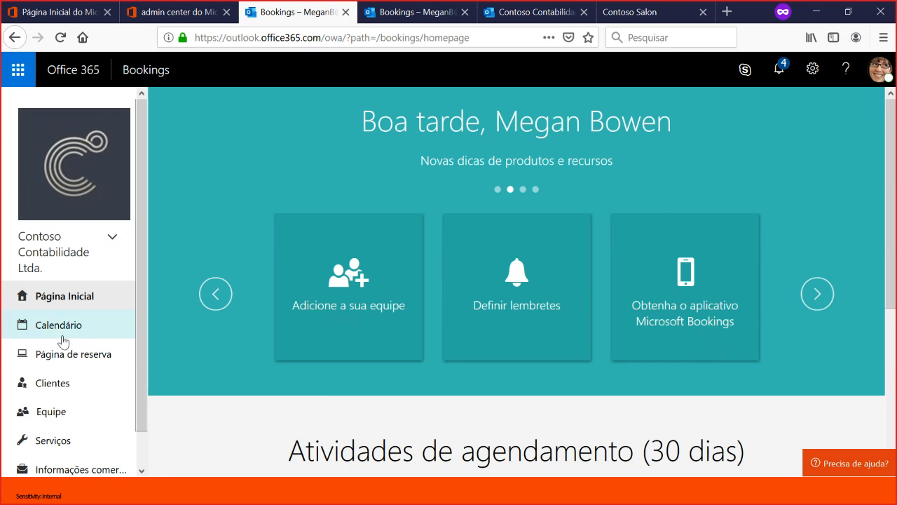
scroll(63, 281, down, 1)
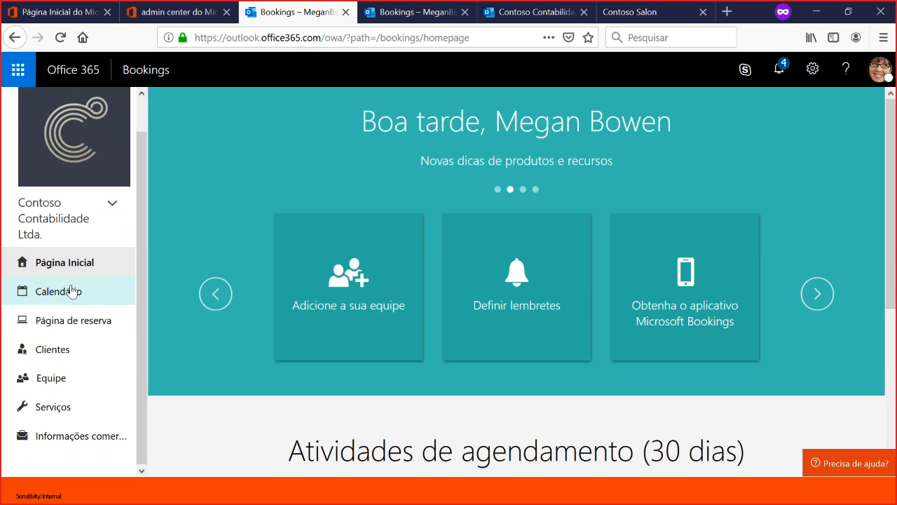
click(72, 290)
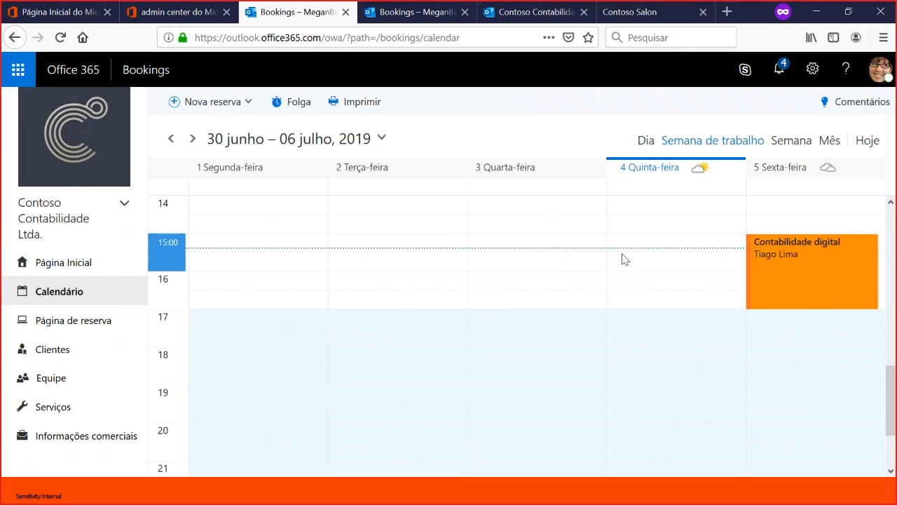
scroll(379, 281, up, 2)
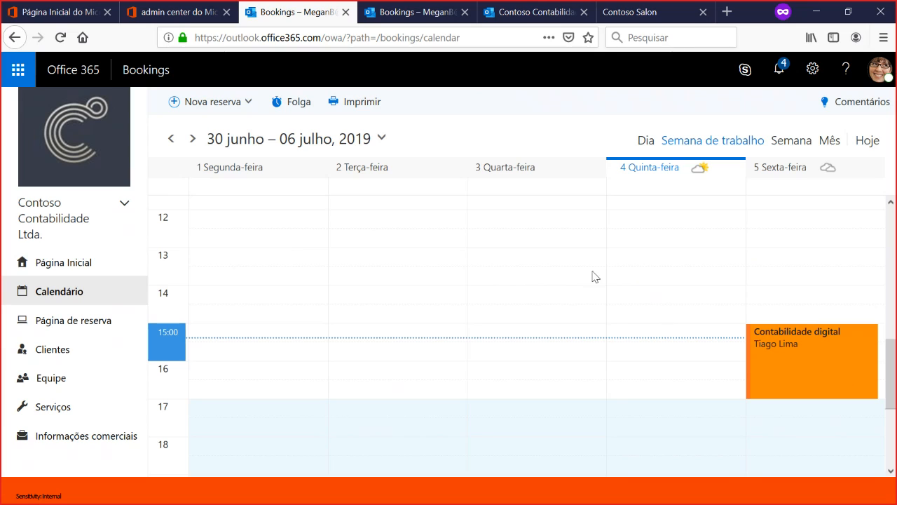
click(791, 143)
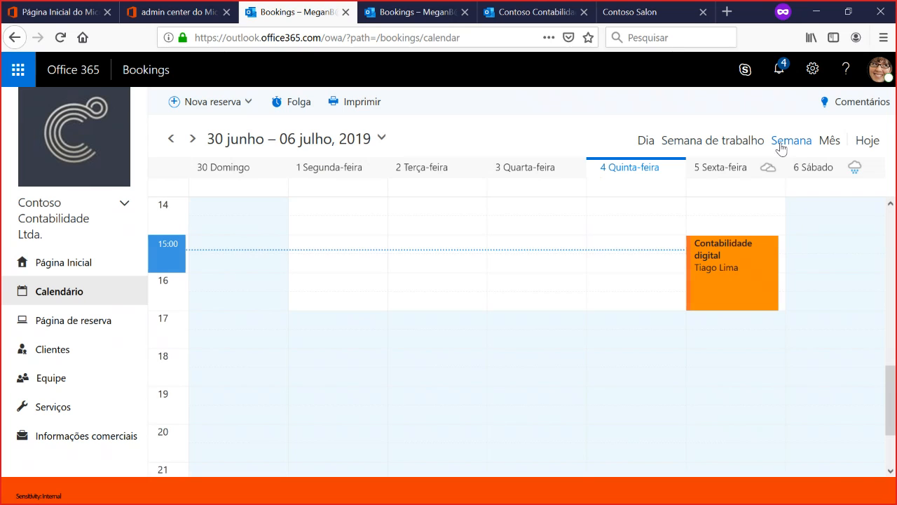
click(829, 141)
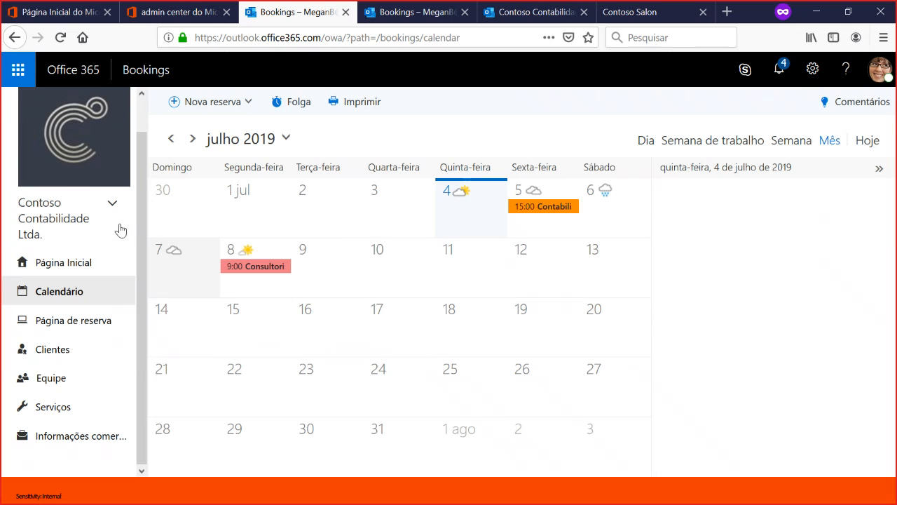
- Open the existing Contoso Landscaping booking calendar and go to its calendar page
click(112, 207)
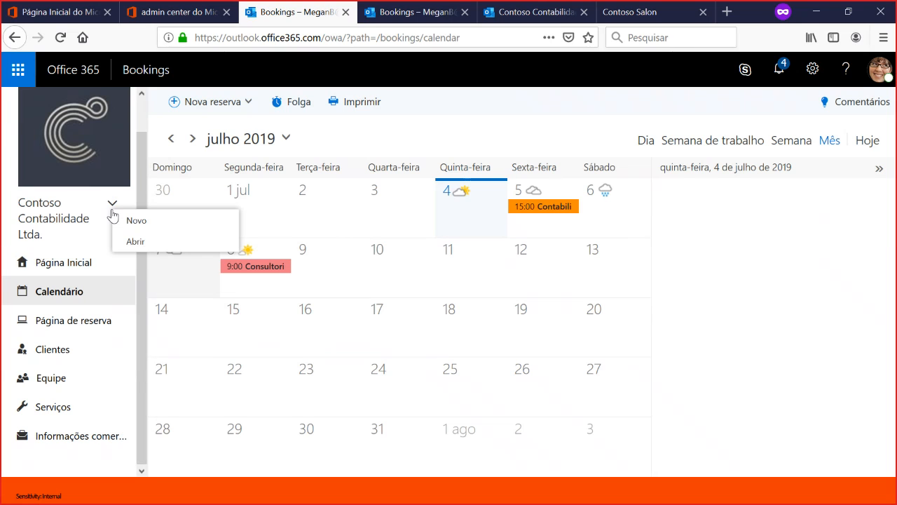
click(149, 243)
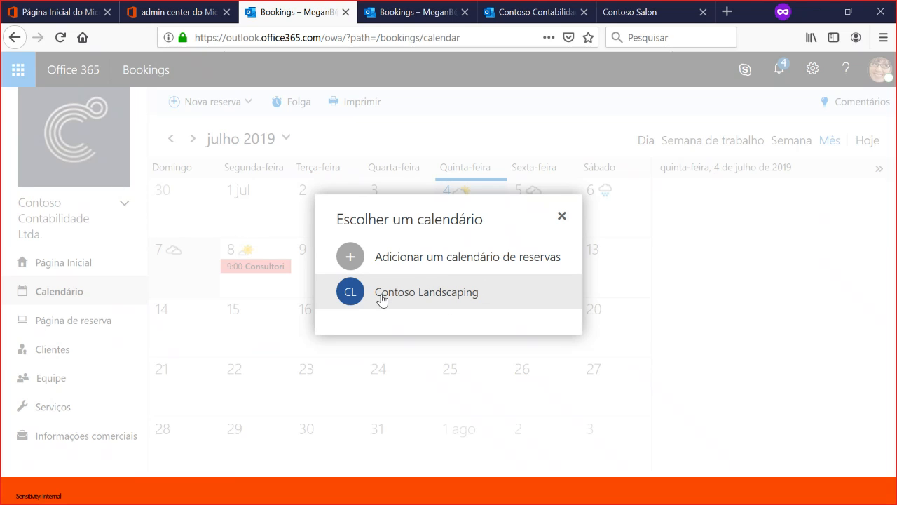
click(382, 300)
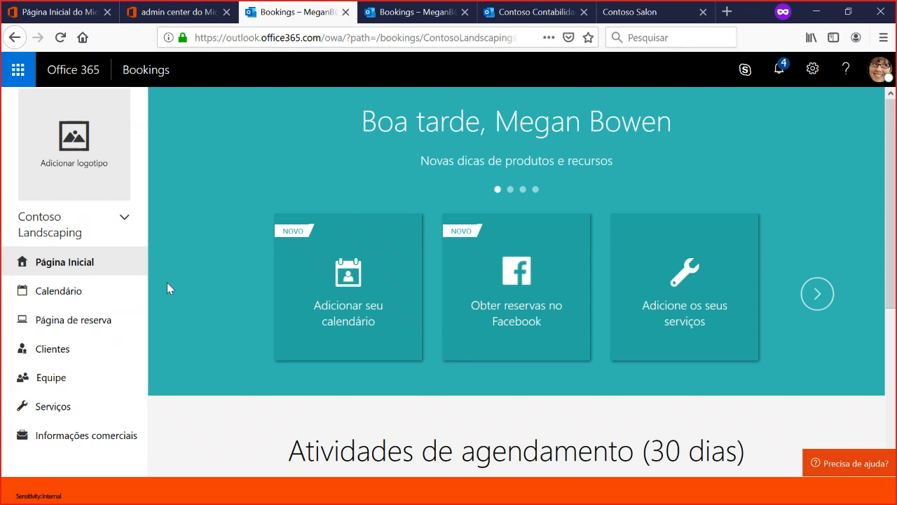
click(52, 295)
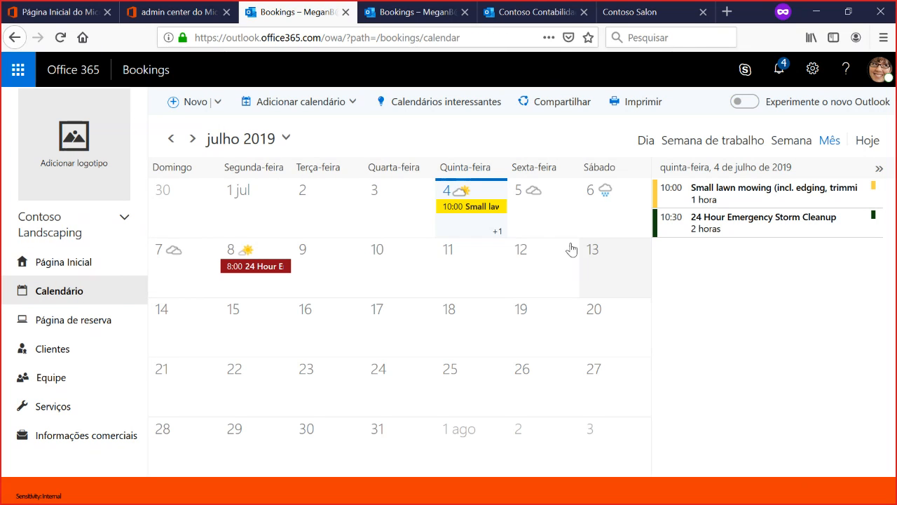
- Browse the months around July 2019 in the Contoso Landscaping month view
click(173, 139)
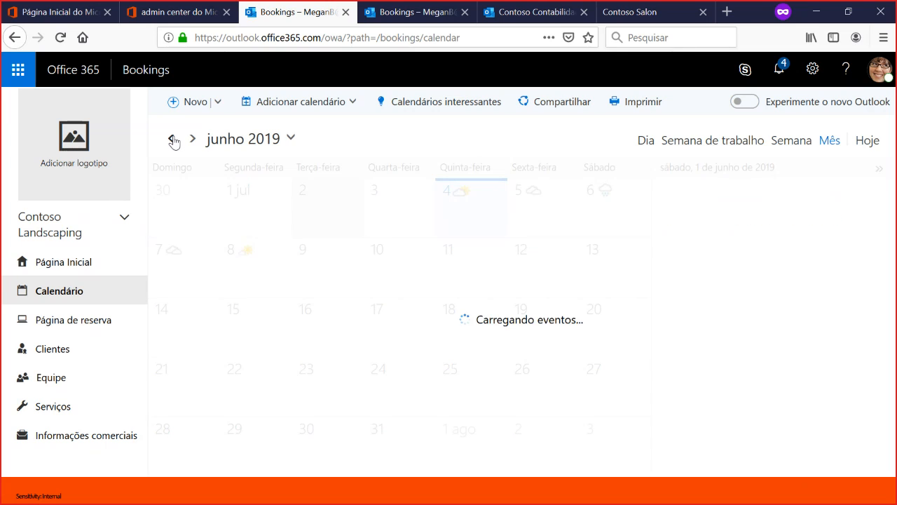
click(198, 141)
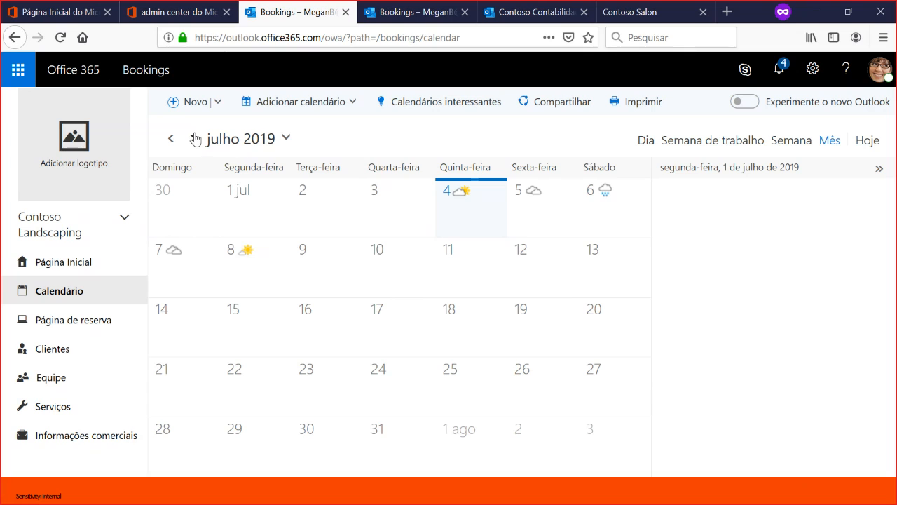
click(195, 139)
click(169, 142)
- View the Contoso Landscaping calendar by work week, full week and day, including the week of 23–29 June 2019
click(714, 143)
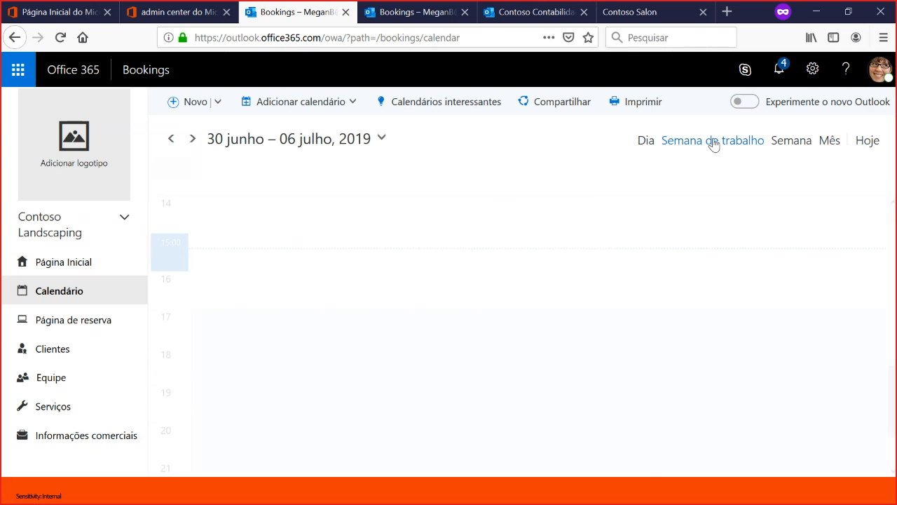
click(786, 145)
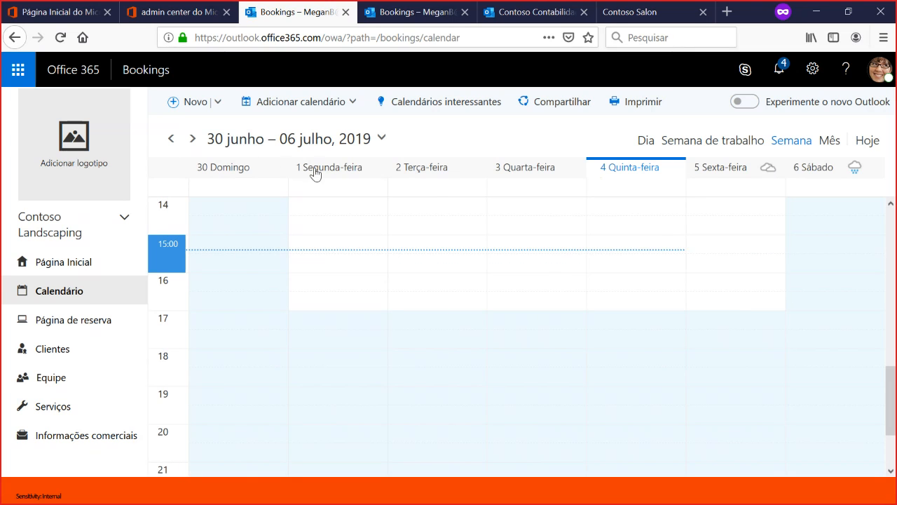
click(171, 139)
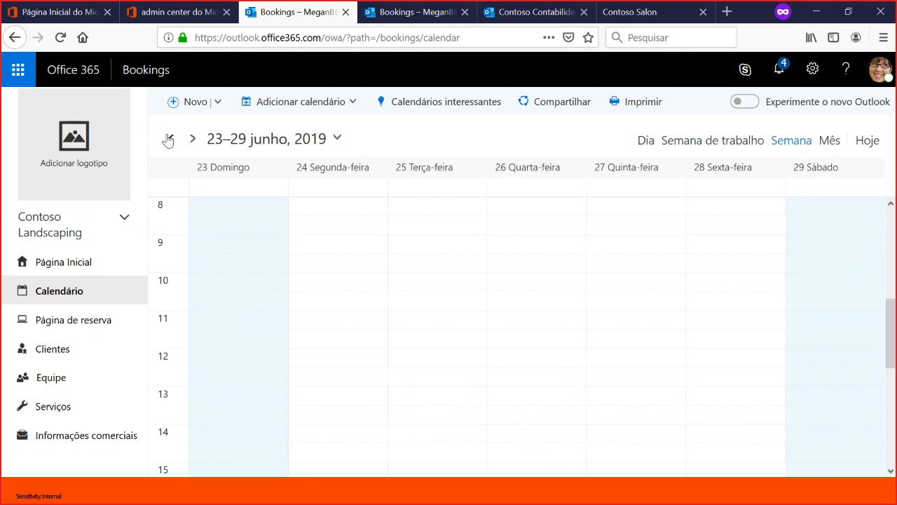
click(169, 139)
click(192, 138)
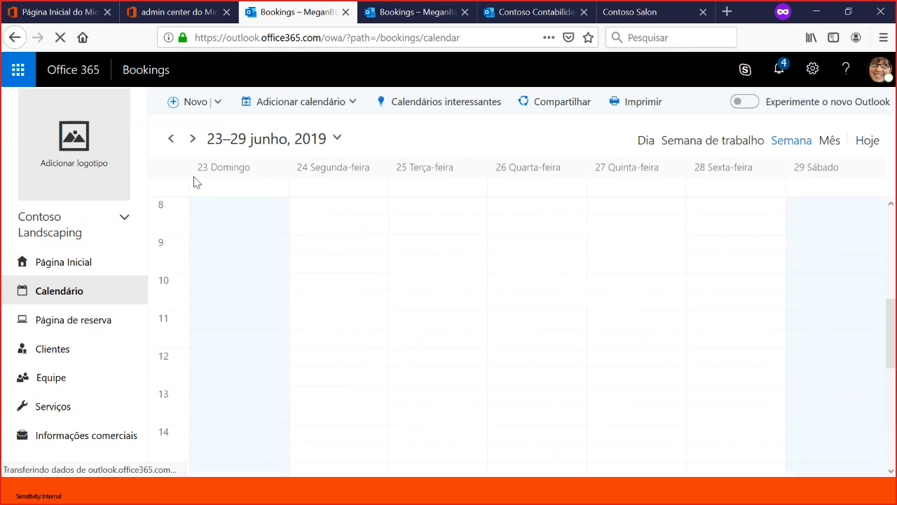
click(641, 144)
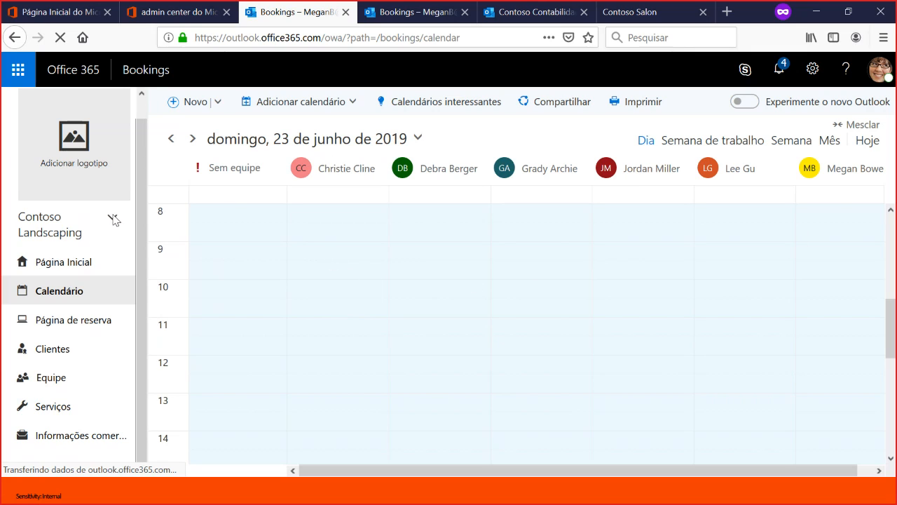
- Switch back to the Contoso Contabilidade Ltda. booking calendar and go to its calendar page
click(114, 220)
click(155, 248)
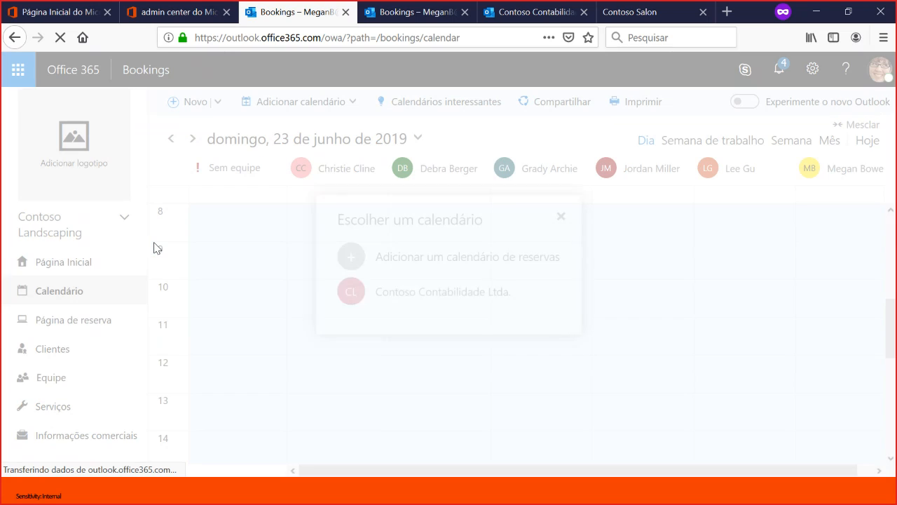
mouse_move(442, 291)
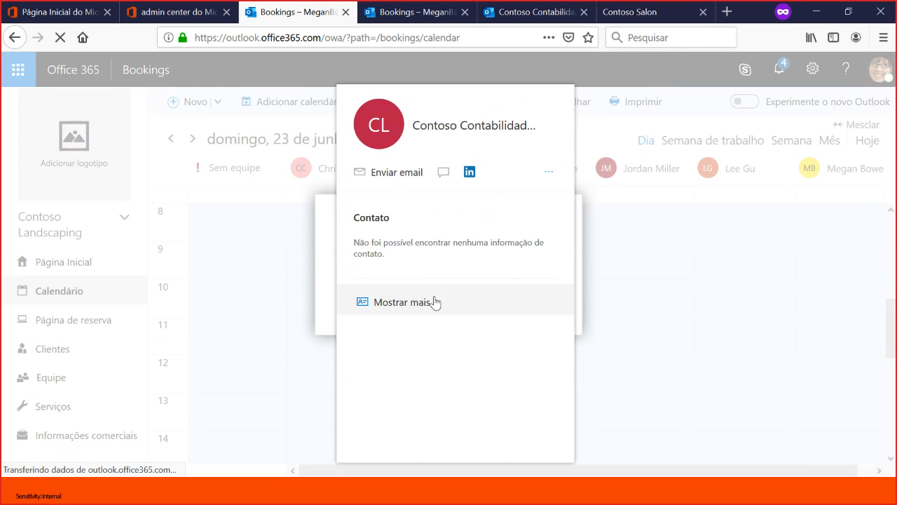
click(428, 299)
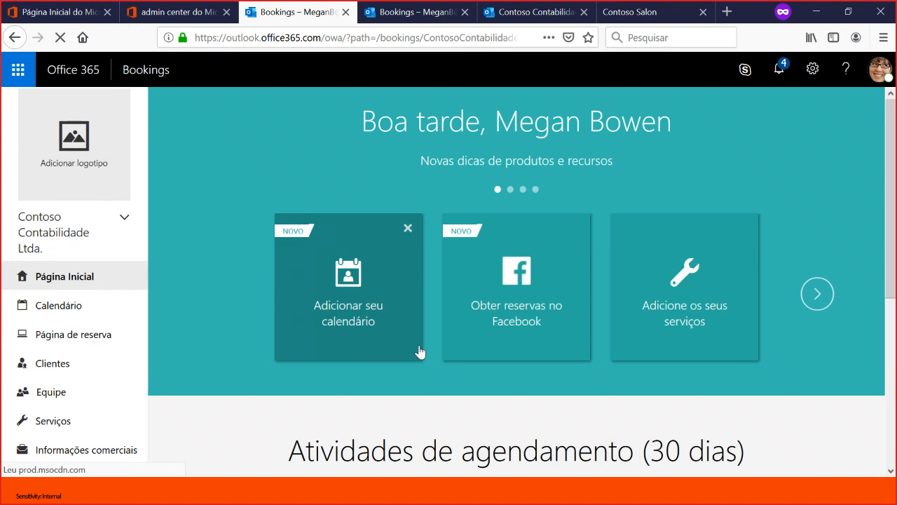
scroll(290, 300, down, 4)
scroll(335, 304, up, 4)
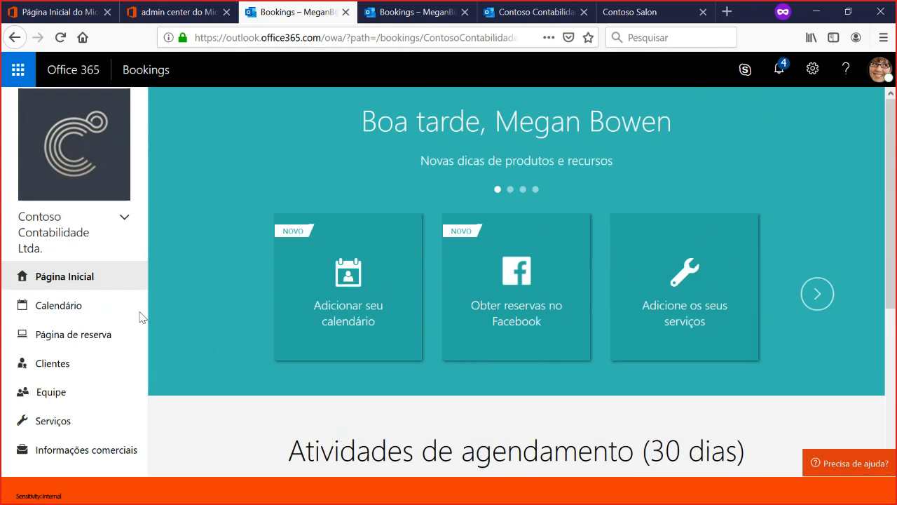
click(84, 301)
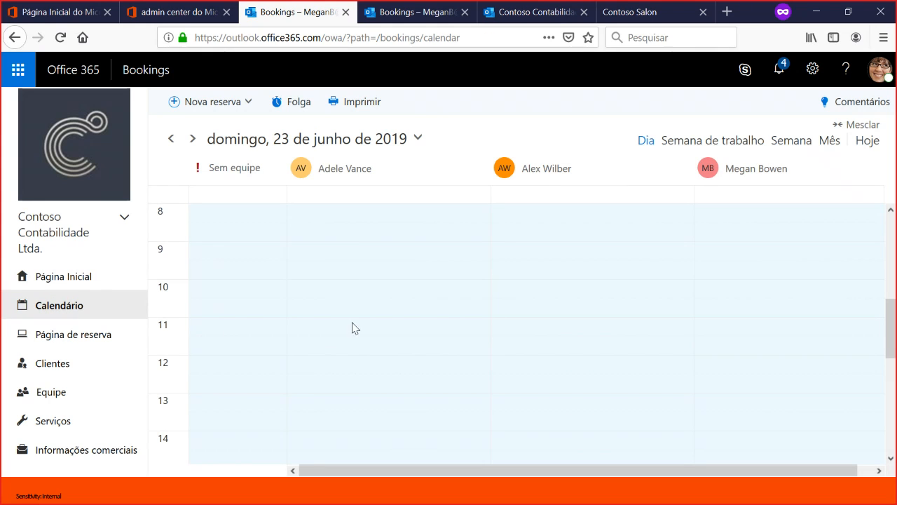
- Examine the team members' schedules in day view, advancing to Monday, 24 June 2019
scroll(592, 328, up, 5)
scroll(340, 271, down, 3)
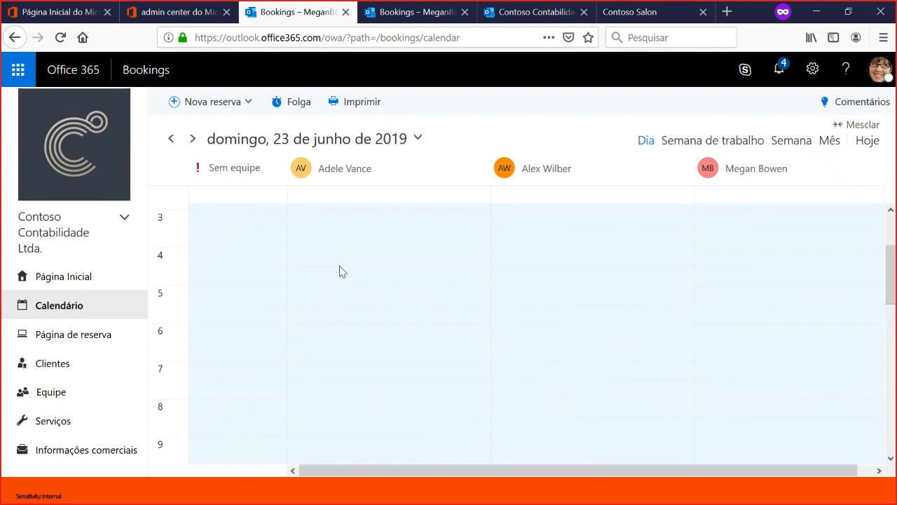
click(193, 141)
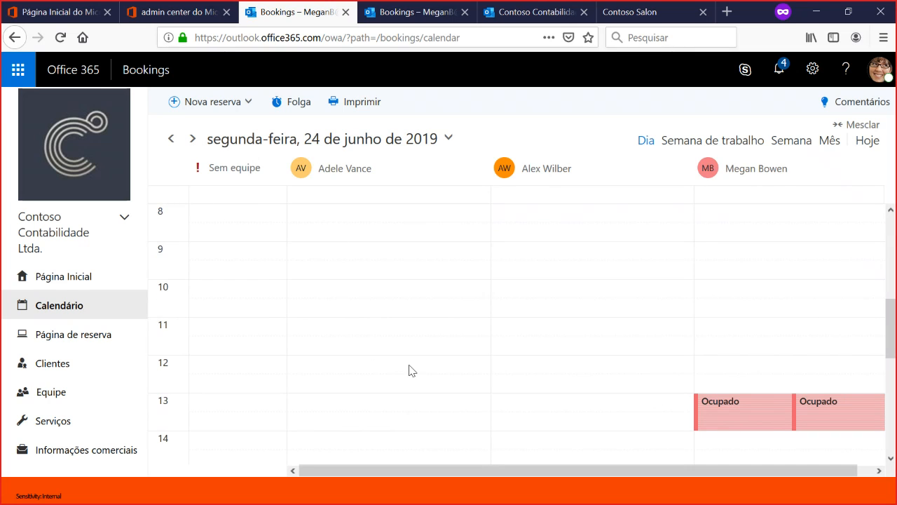
scroll(420, 368, down, 5)
scroll(441, 367, up, 5)
- Examine the week of 23–29 June 2019 across all hours in work week view and full week view
click(713, 143)
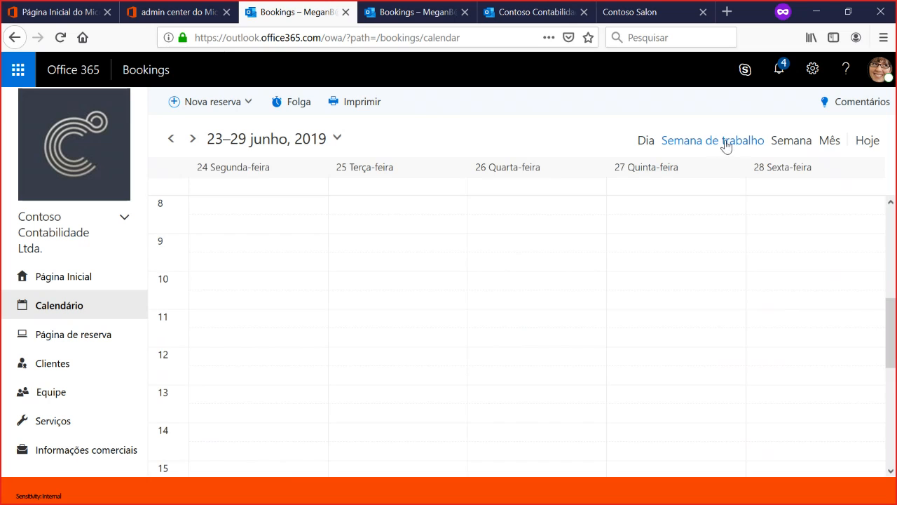
scroll(708, 339, up, 5)
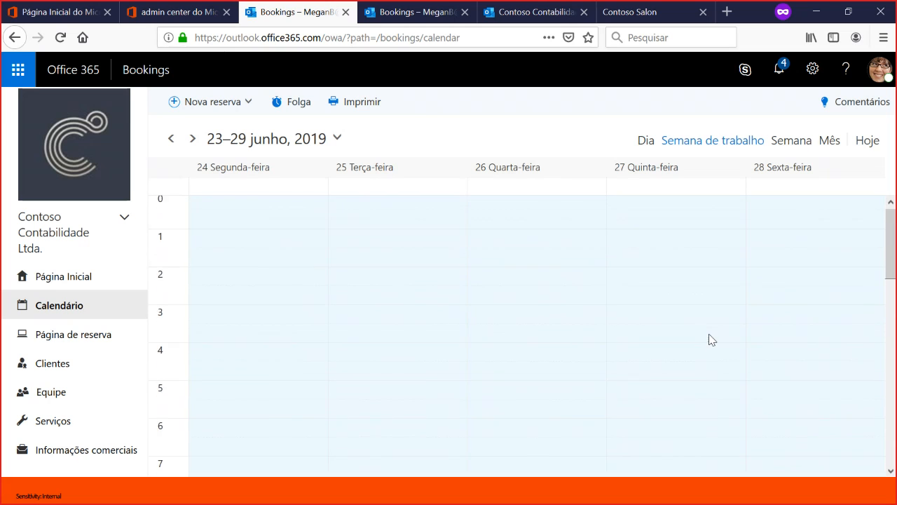
scroll(708, 339, down, 10)
scroll(729, 311, up, 2)
click(780, 144)
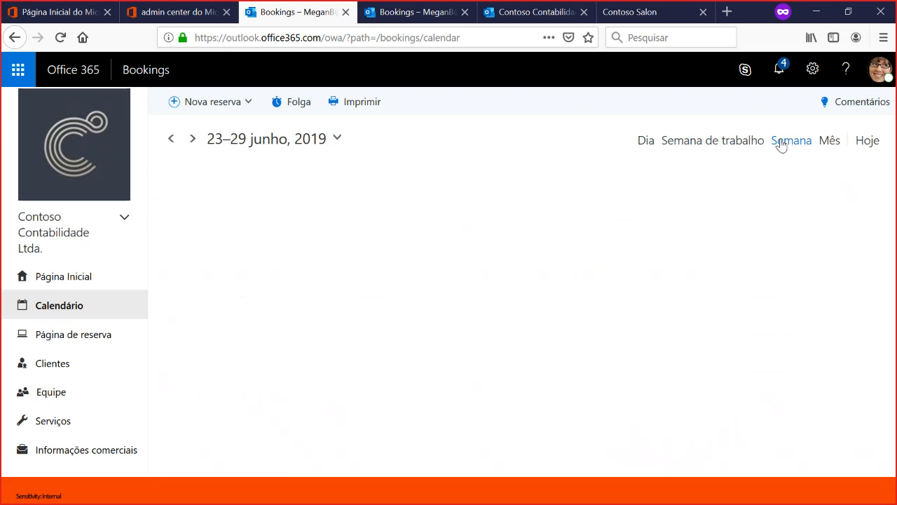
scroll(555, 397, down, 3)
scroll(544, 404, up, 8)
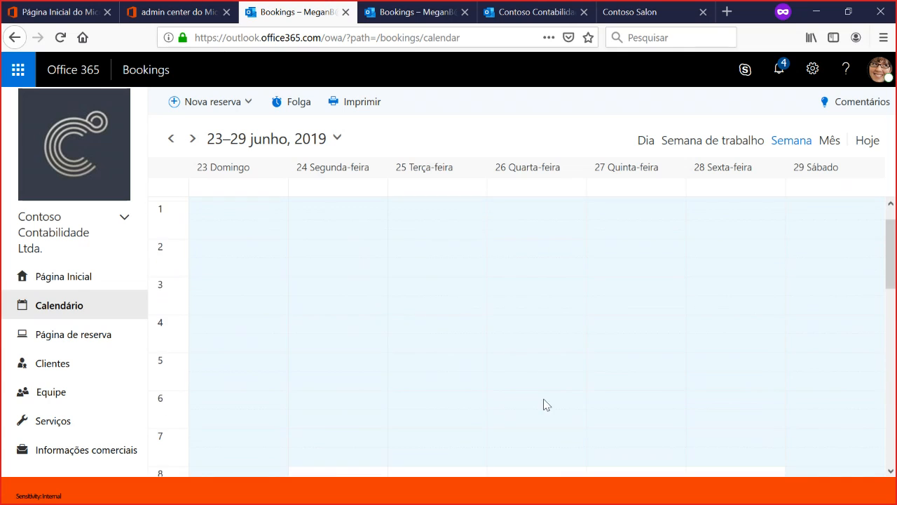
scroll(421, 396, down, 6)
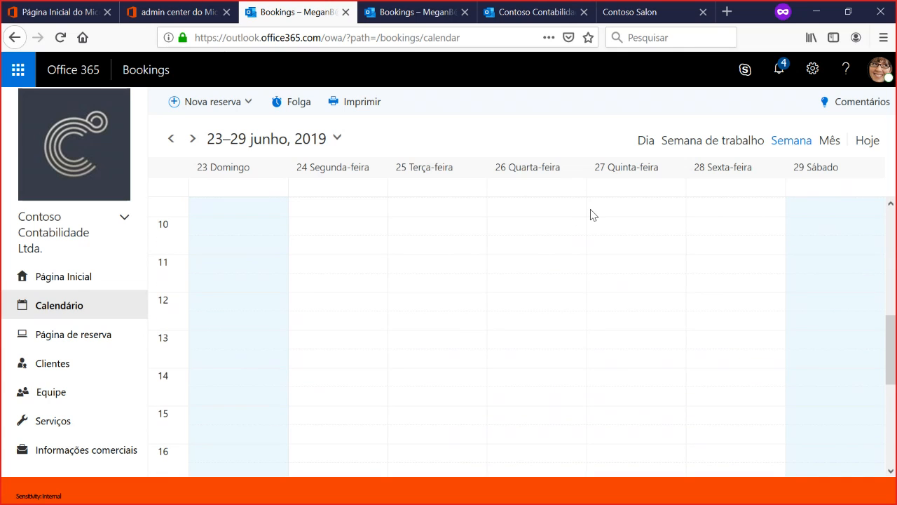
- Reload the booking calendar and examine the week of 30 June – 6 July 2019
key(F5)
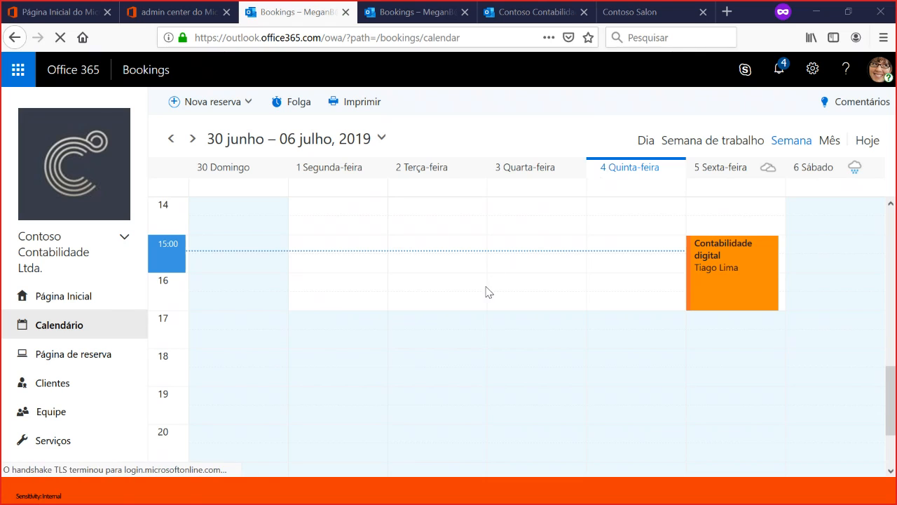
scroll(486, 292, up, 3)
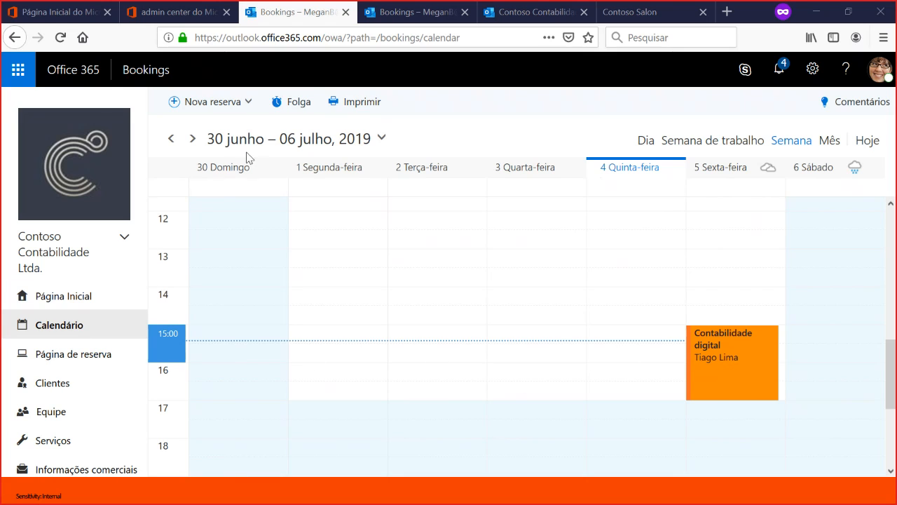
scroll(378, 341, up, 3)
scroll(391, 339, down, 3)
- Start an all-day time-off entry for 5 July 2019, check the team's booking conflicts, and discard the entry
click(293, 110)
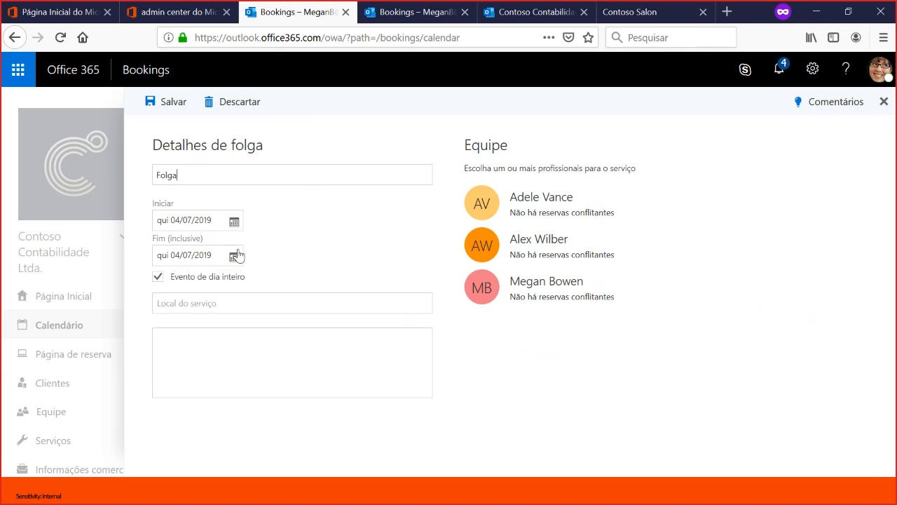
click(222, 225)
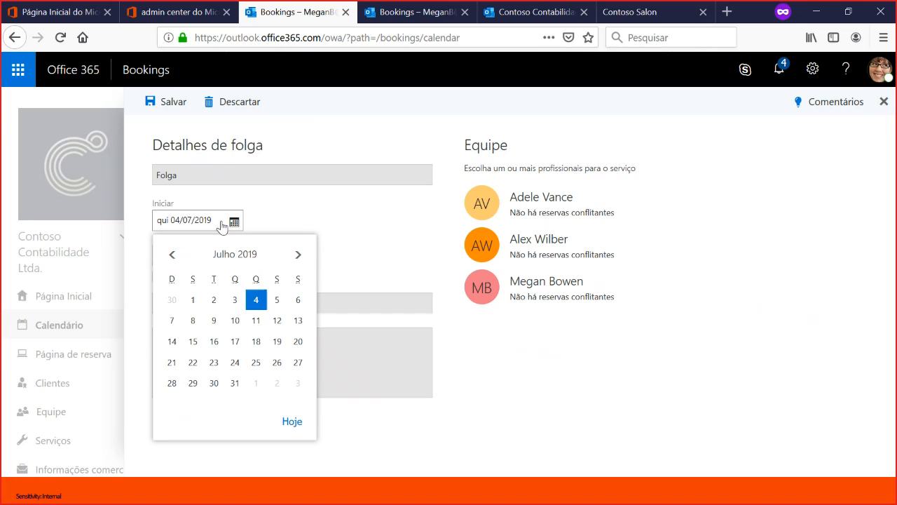
click(278, 299)
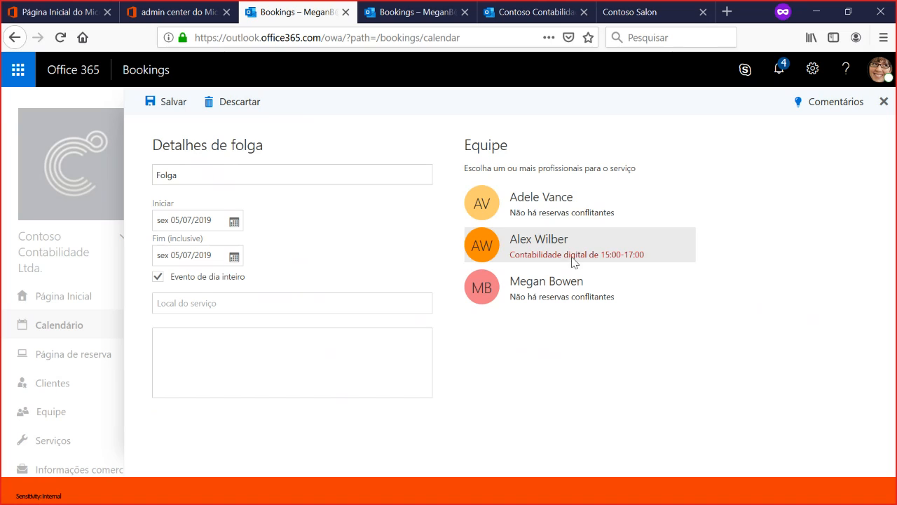
click(233, 105)
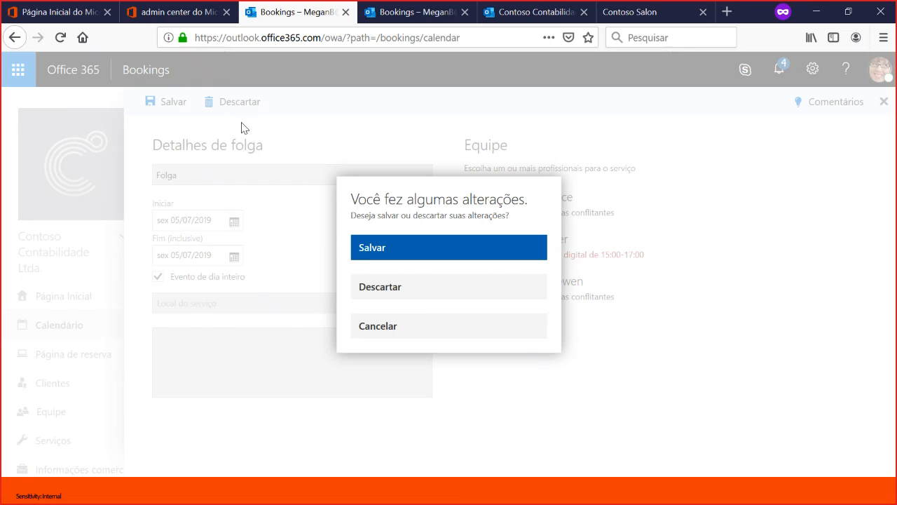
click(413, 291)
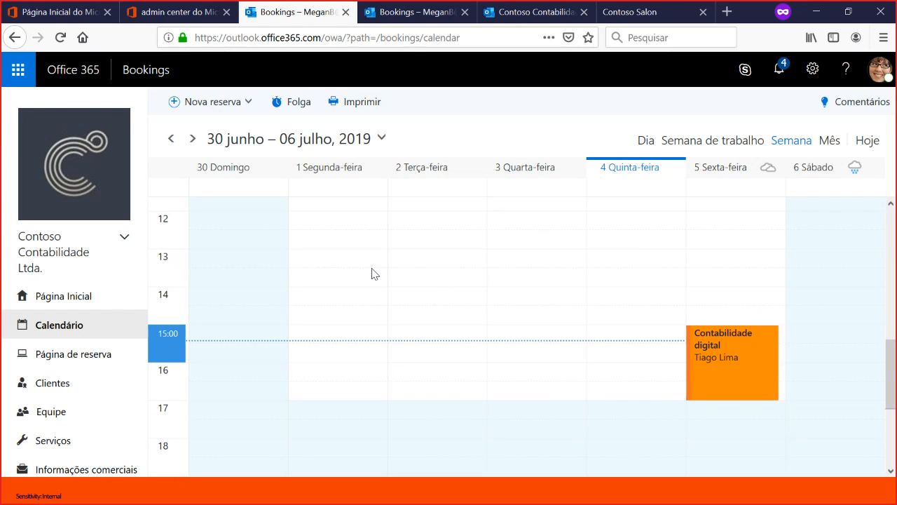
- Go to the booking page settings and review the publication status, sharing and access control options
click(65, 354)
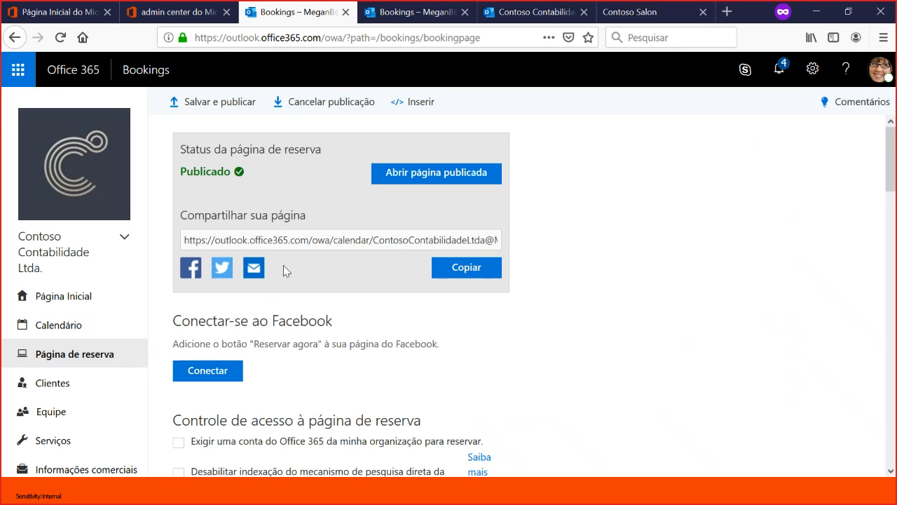
scroll(301, 271, down, 2)
scroll(318, 271, up, 2)
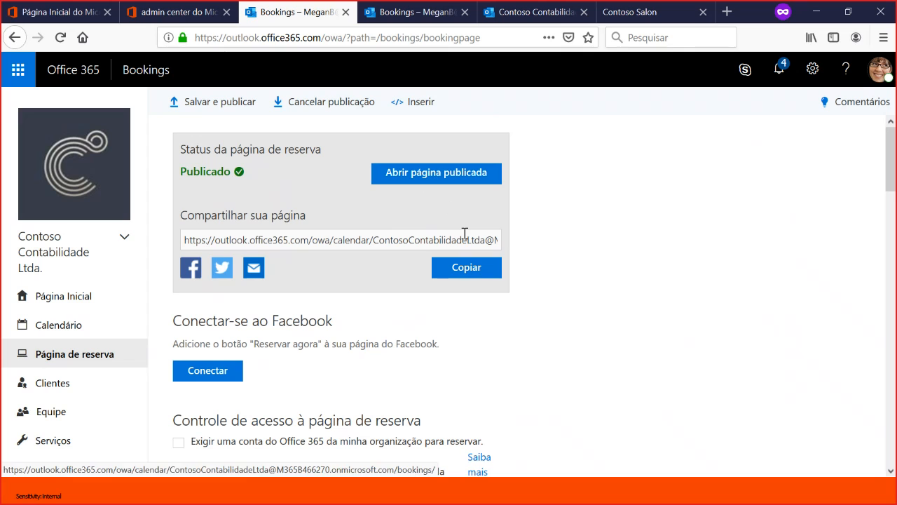
- Copy the published booking page's link and open it in a new browser tab
click(474, 269)
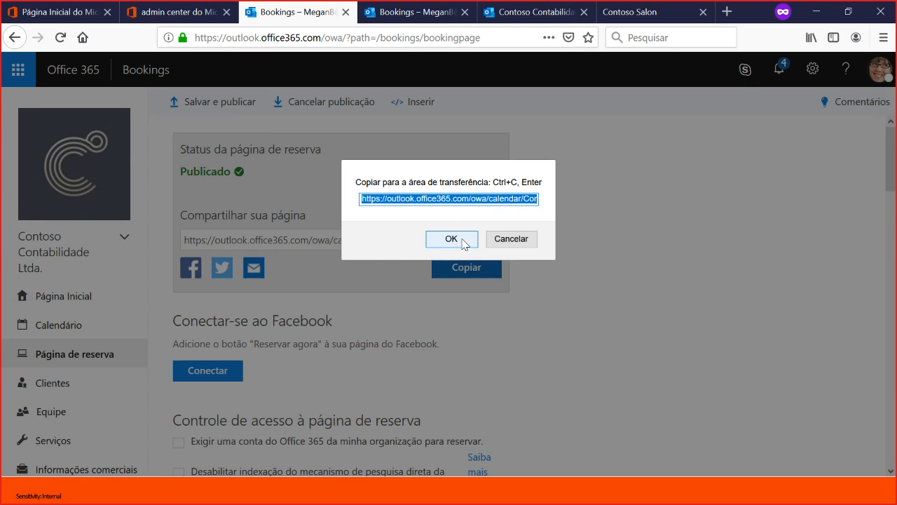
click(452, 239)
click(729, 12)
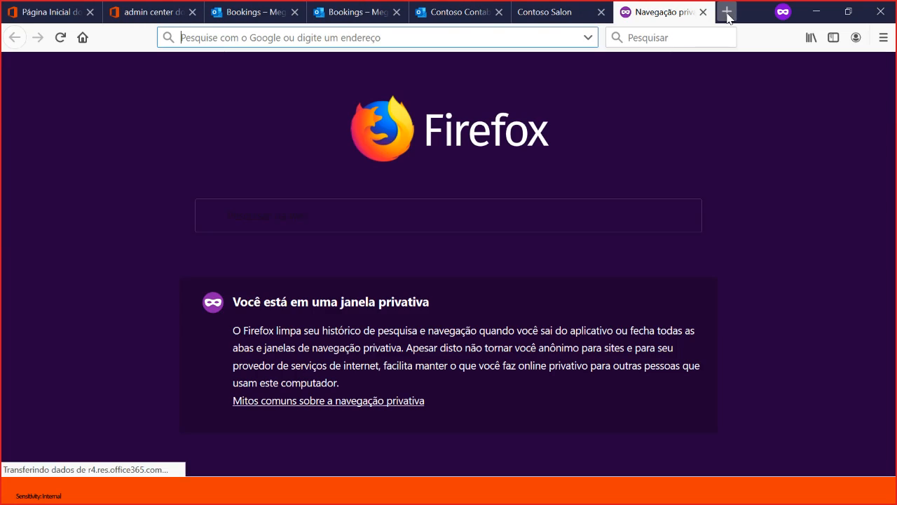
key(ctrl+v)
key(Return)
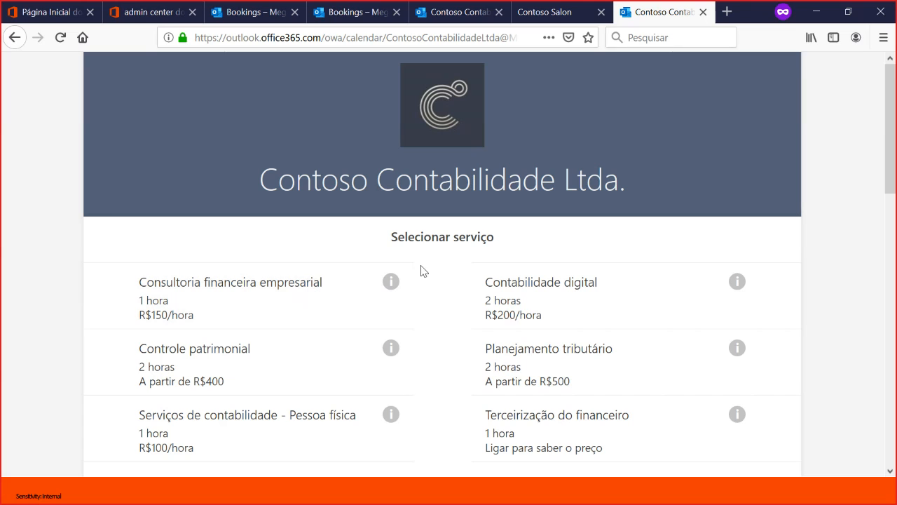
- Choose the Consultoria financeira empresarial service and set the booking date to 9 July 2019
scroll(448, 263, down, 2)
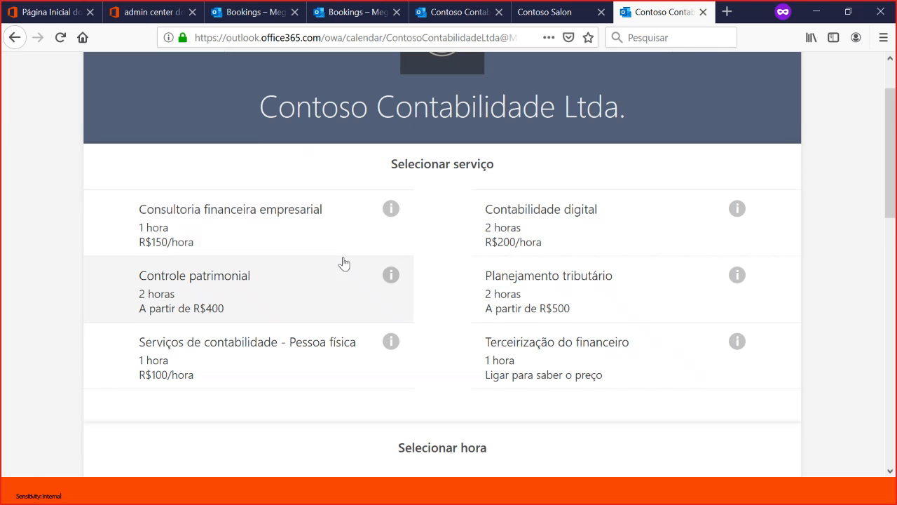
scroll(343, 262, down, 2)
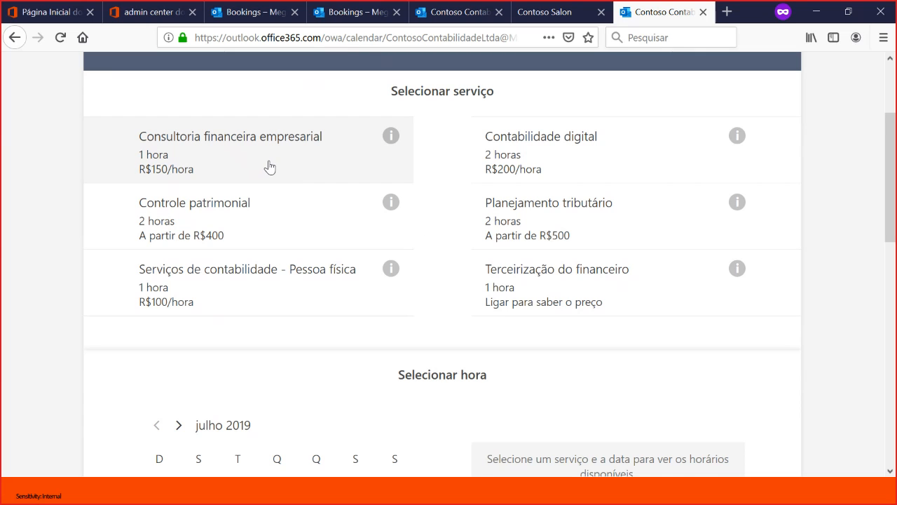
scroll(435, 296, up, 2)
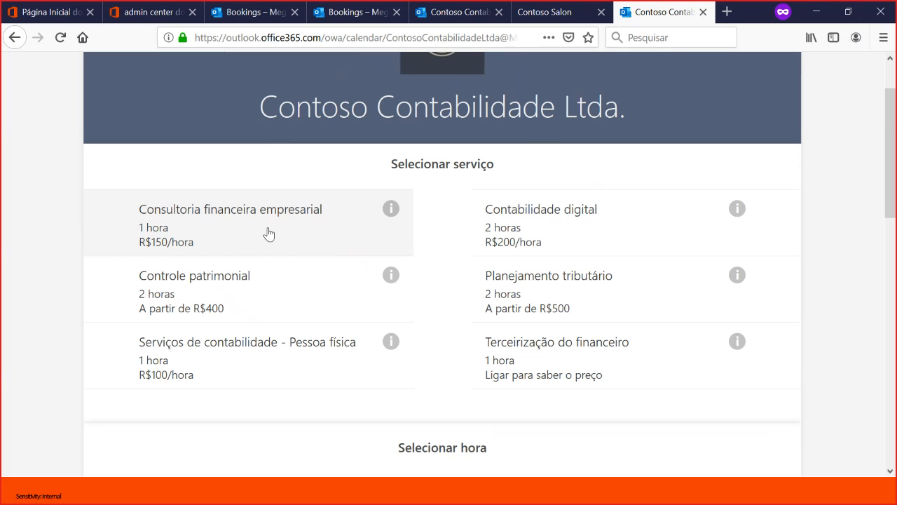
click(268, 233)
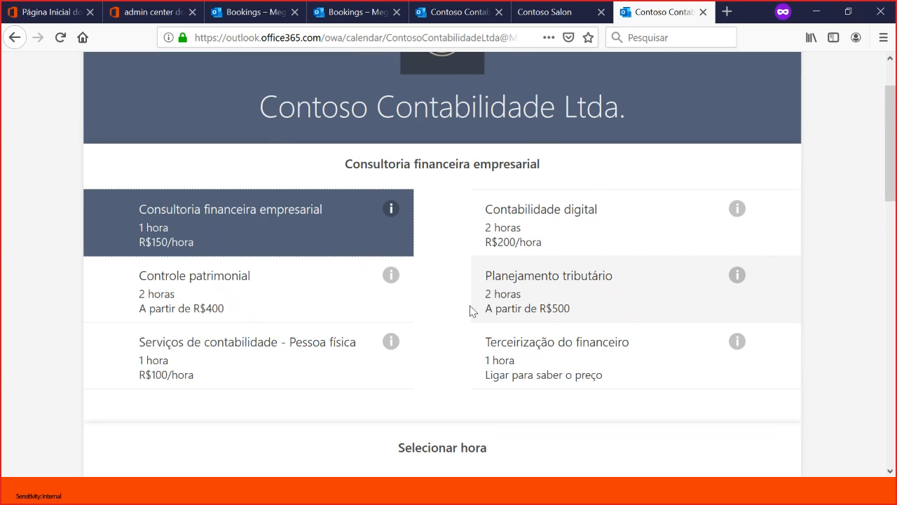
scroll(387, 271, down, 6)
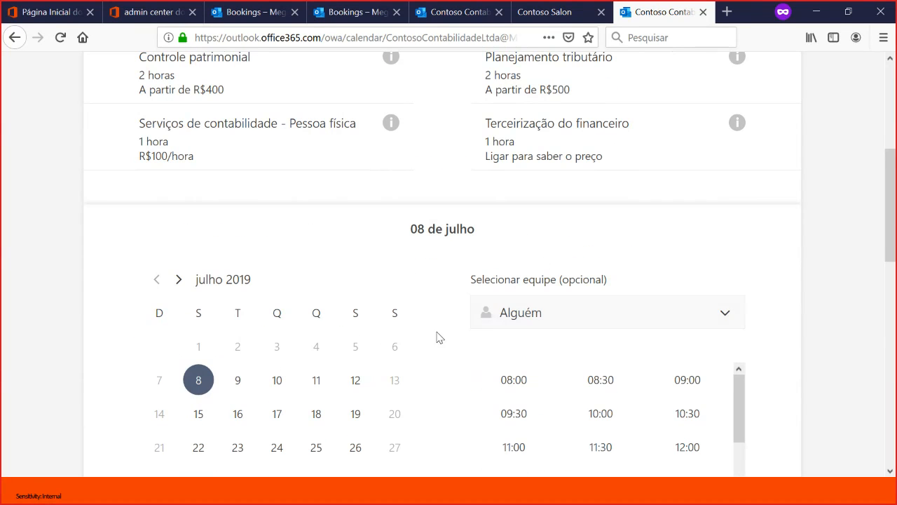
scroll(116, 356, down, 2)
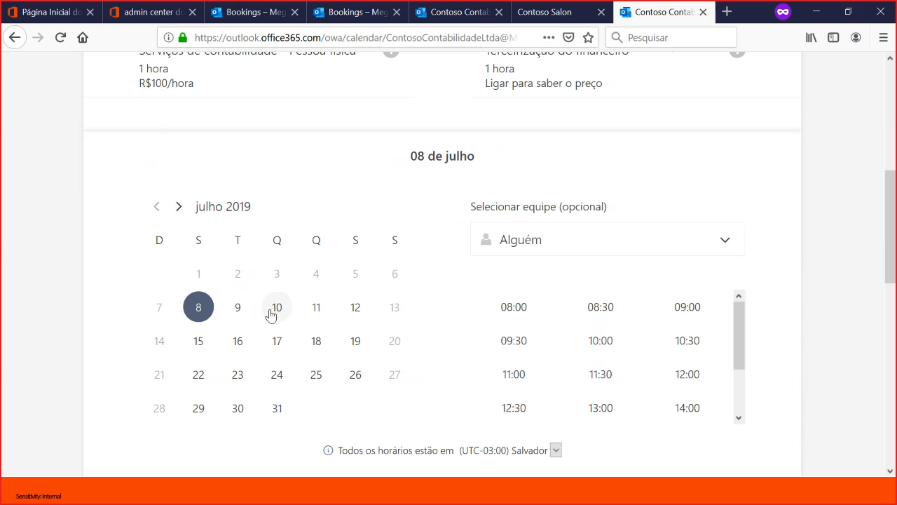
click(238, 310)
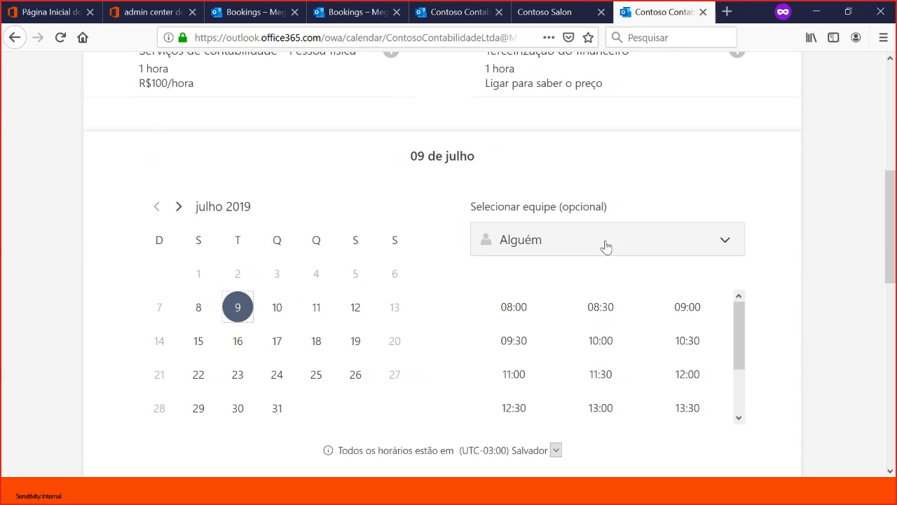
- Check which staff members are available for Consultoria financeira empresarial on 9 July
click(706, 250)
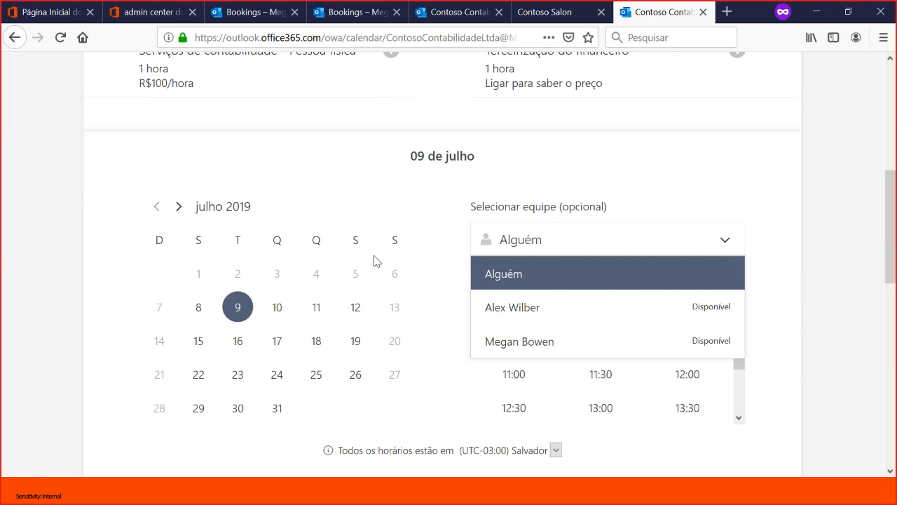
scroll(373, 261, up, 3)
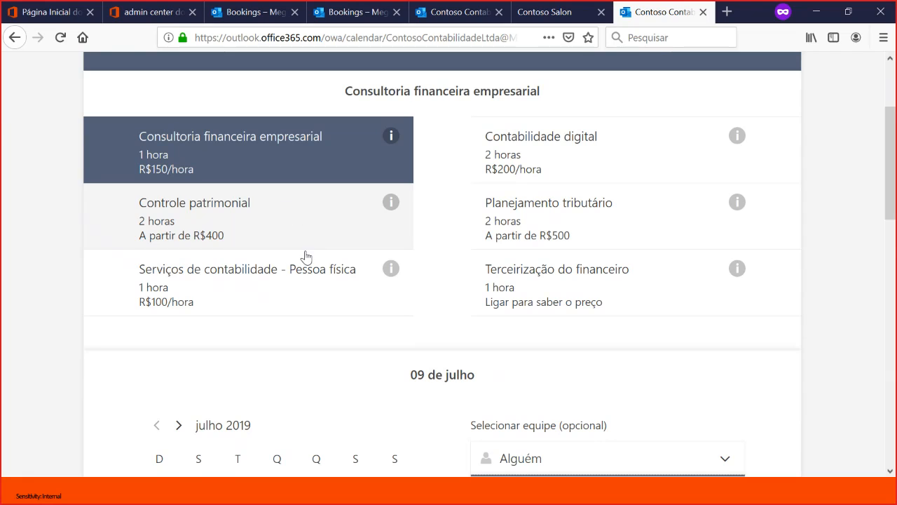
scroll(416, 304, down, 2)
click(366, 261)
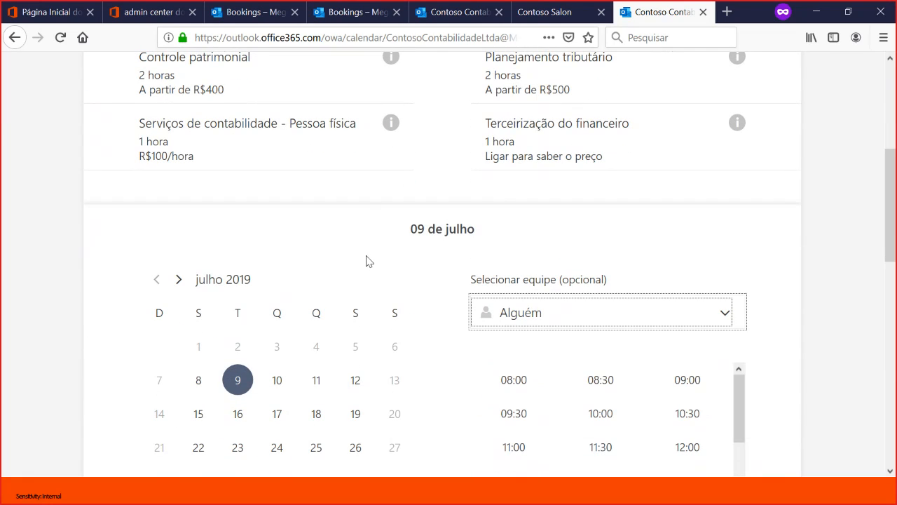
- Switch the service to Contabilidade digital, reselect 9 July, and check its available staff members
scroll(400, 276, up, 1)
scroll(636, 196, up, 1)
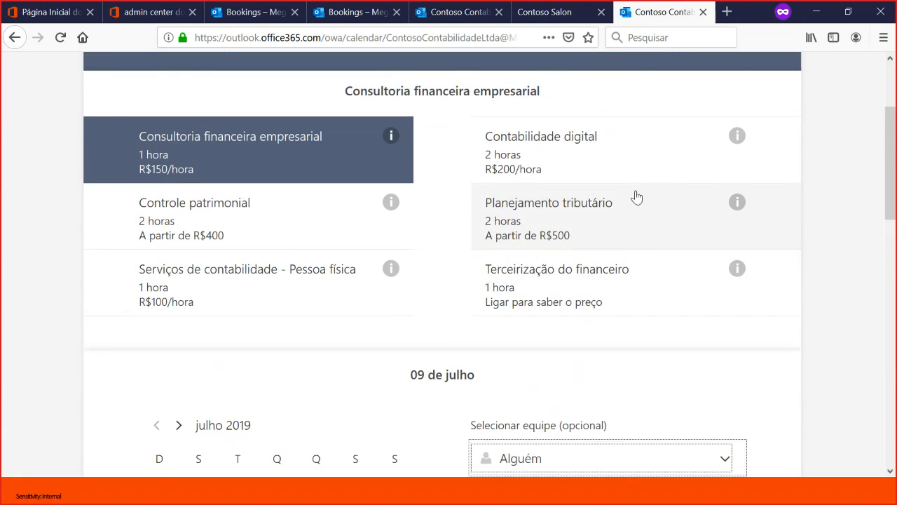
click(633, 153)
scroll(458, 289, down, 1)
scroll(458, 289, down, 2)
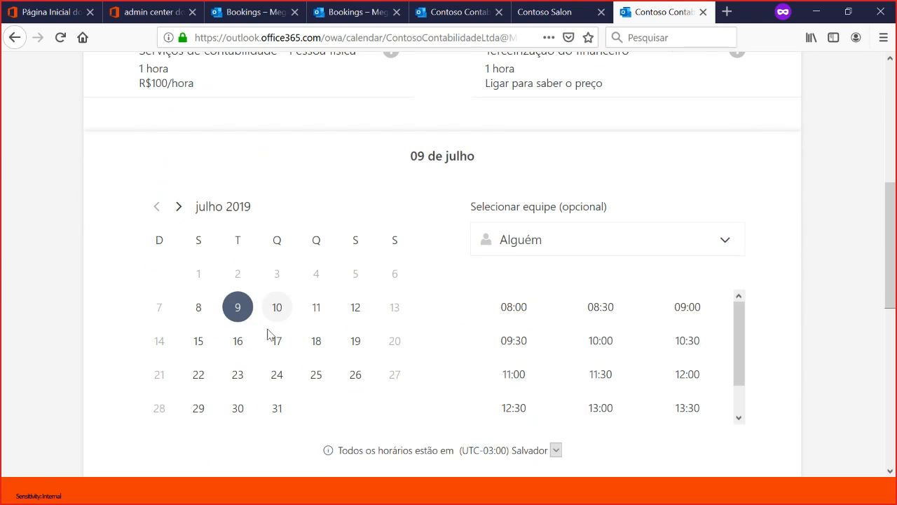
click(198, 308)
click(238, 306)
click(619, 235)
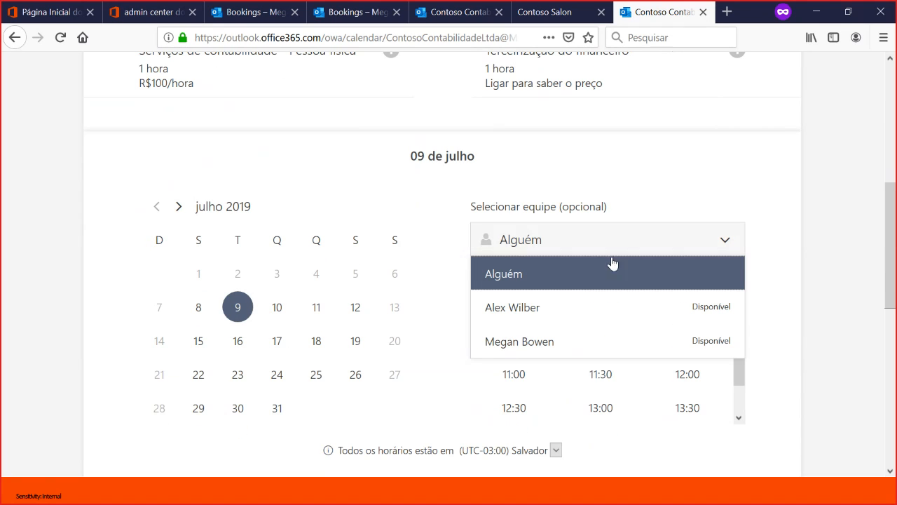
- Switch the service to Serviços de contabilidade - Pessoa física and check its available staff members
scroll(470, 258, up, 2)
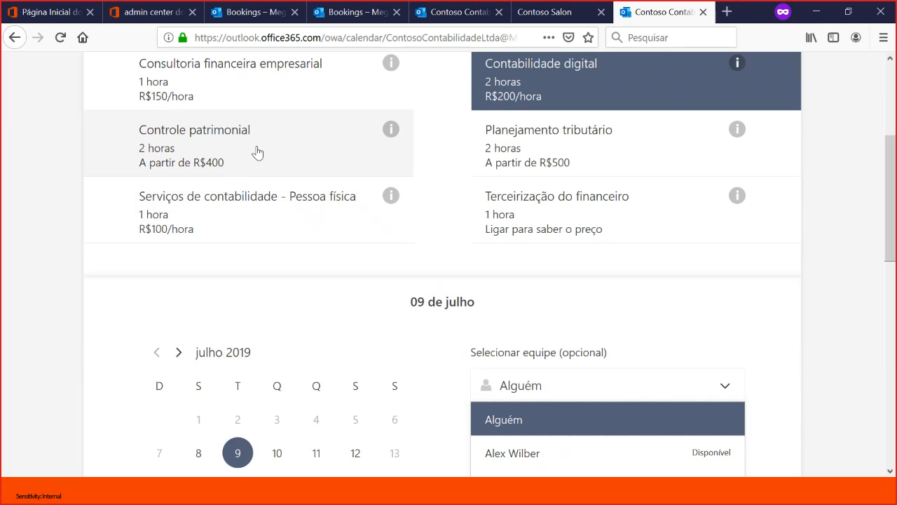
click(255, 225)
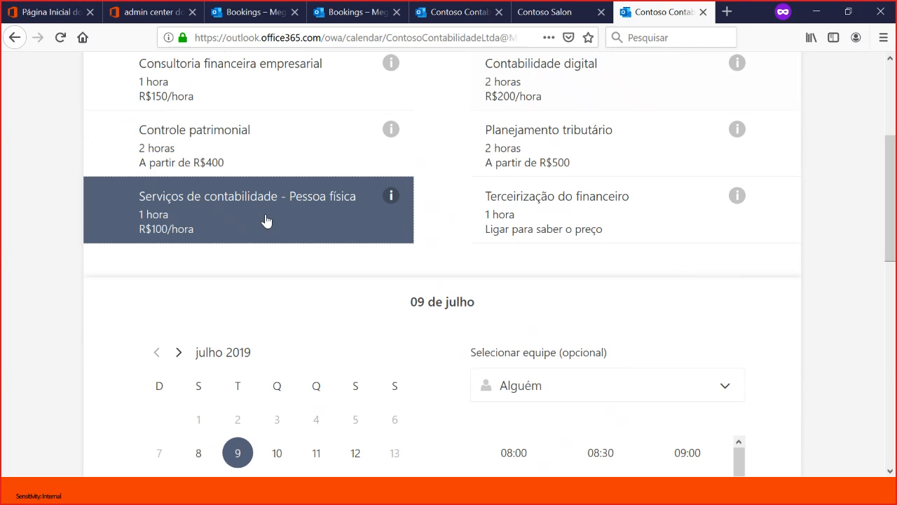
scroll(426, 243, down, 2)
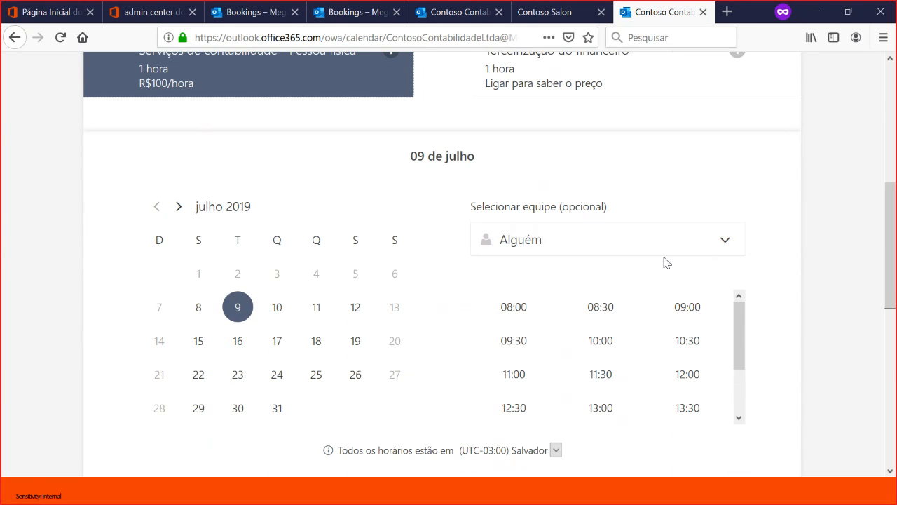
click(678, 250)
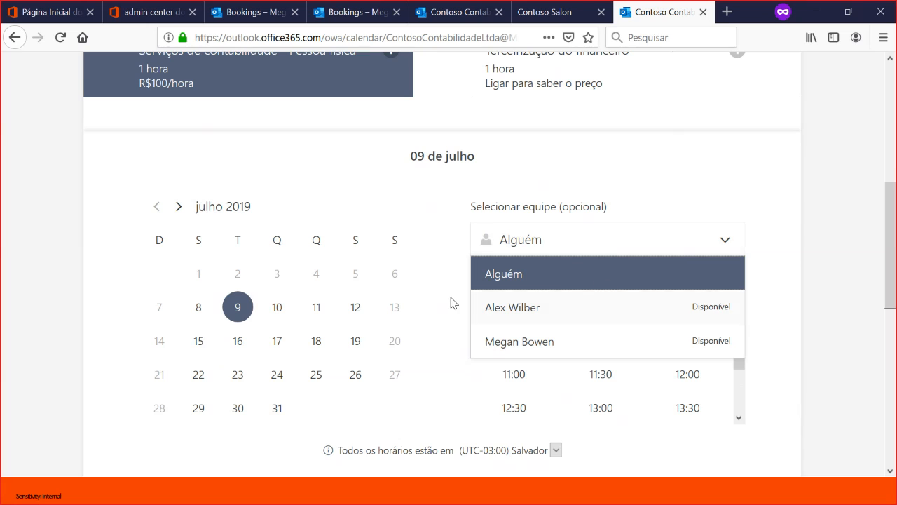
- Switch the service to Planejamento tributário and review its available staff members for 9 July
scroll(491, 287, up, 2)
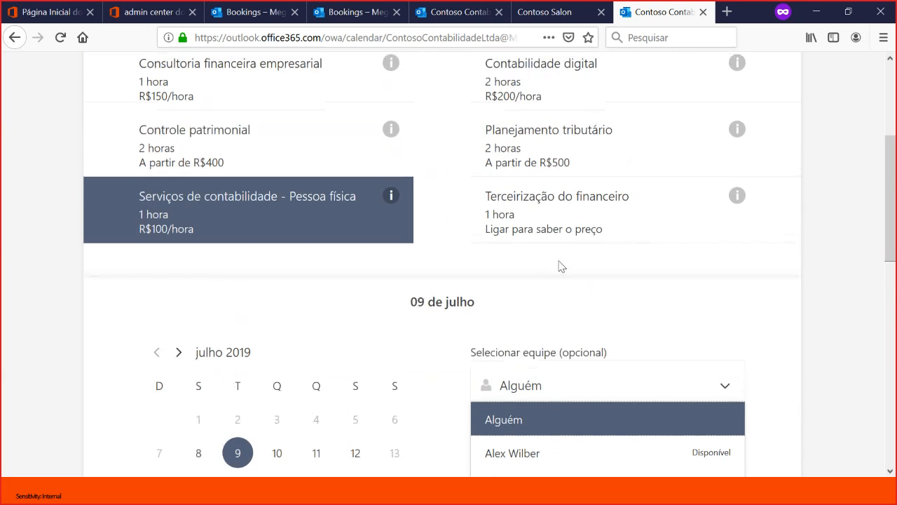
click(581, 157)
scroll(435, 367, down, 2)
click(636, 245)
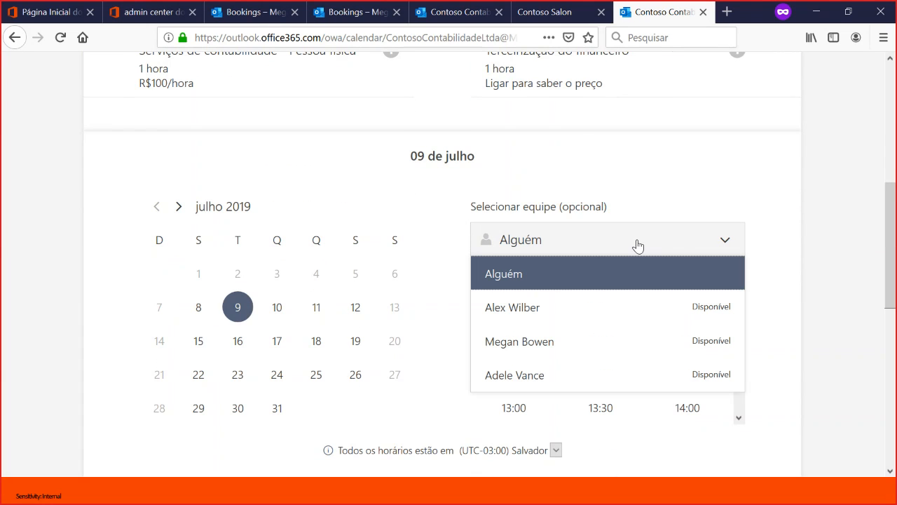
scroll(448, 265, up, 3)
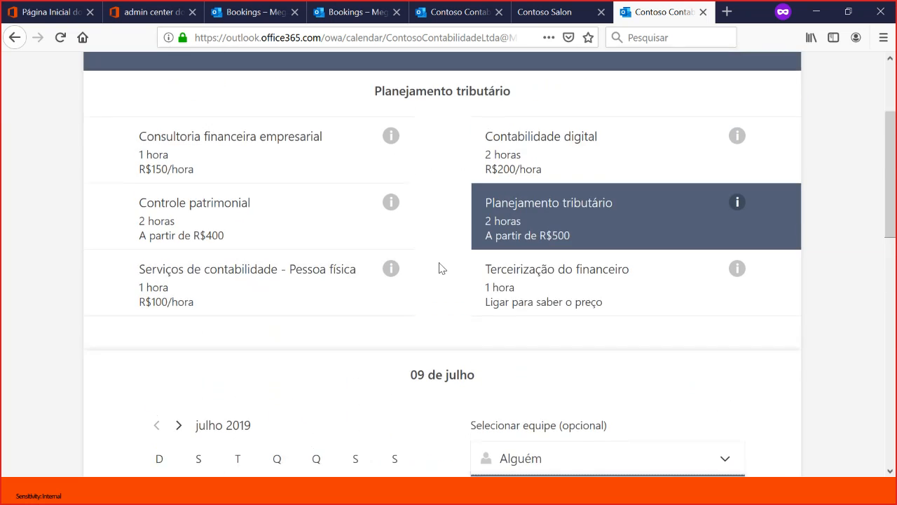
scroll(589, 308, down, 5)
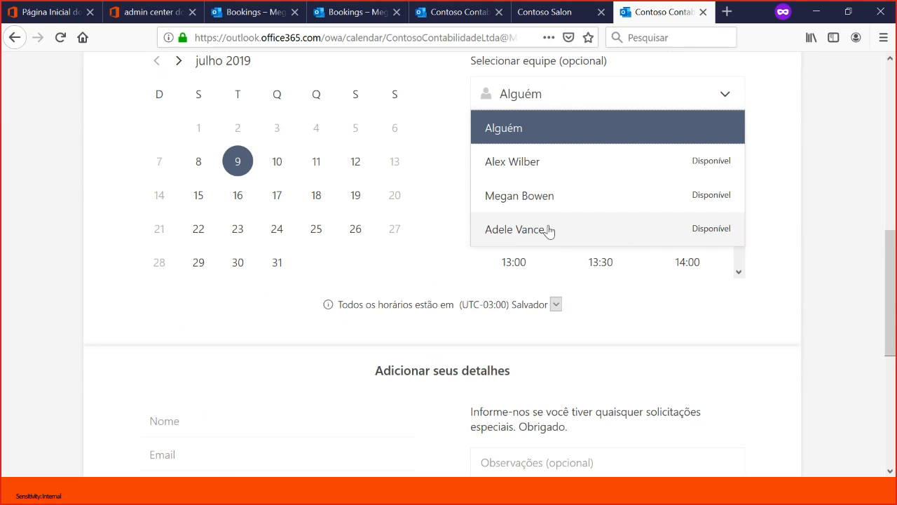
scroll(553, 231, up, 1)
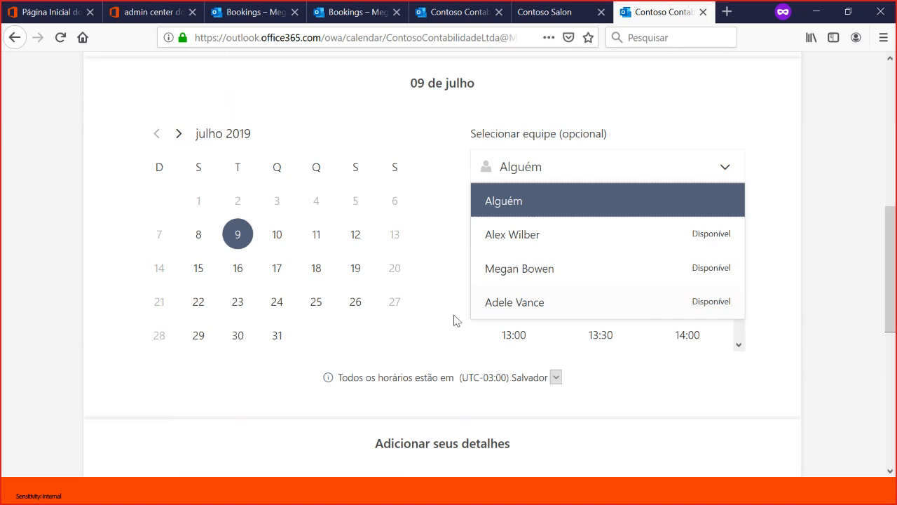
- Choose the 09:00 slot on 9 July for the Planejamento tributário booking, leaving the staff choice on Alguém
scroll(413, 279, up, 1)
double_click(364, 175)
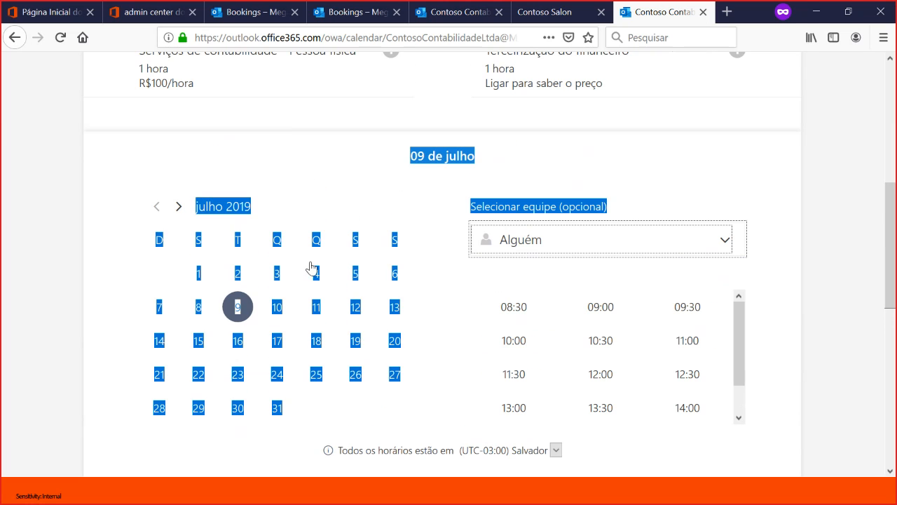
click(241, 302)
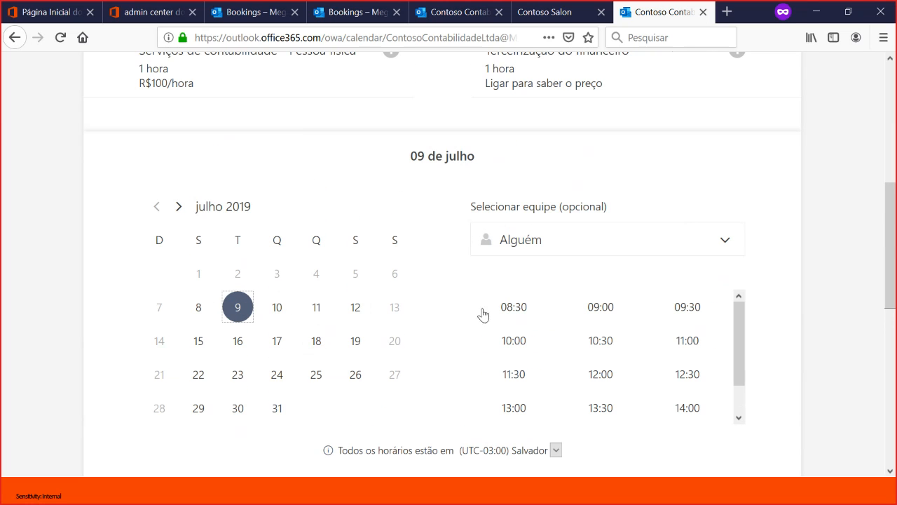
click(600, 309)
scroll(600, 319, up, 5)
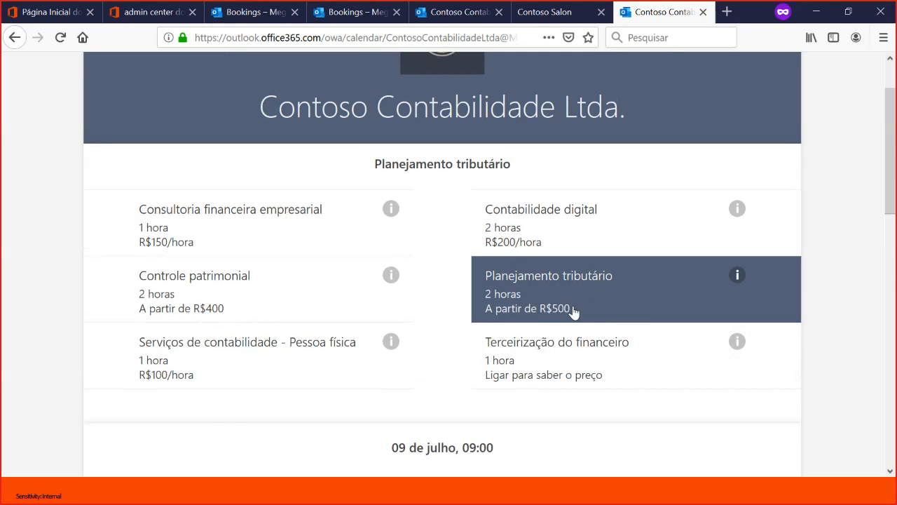
scroll(545, 316, down, 5)
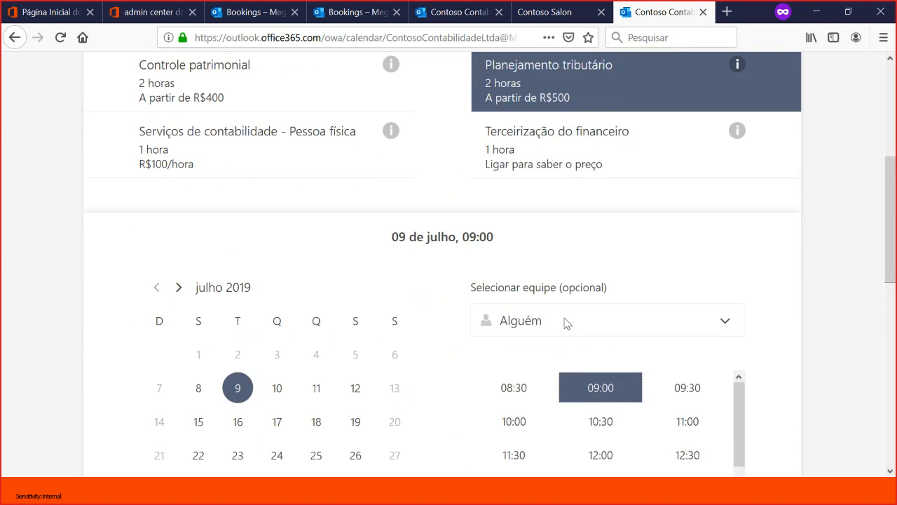
- Fill in the customer's name and e-mail address in the booking details
scroll(537, 338, down, 3)
click(202, 275)
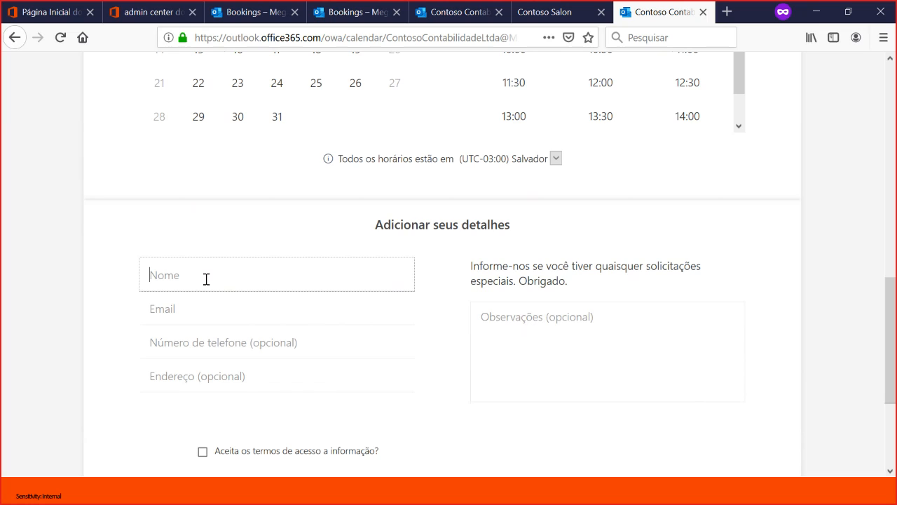
text(Fernando)
click(193, 298)
text(@)
key(BackSpace)
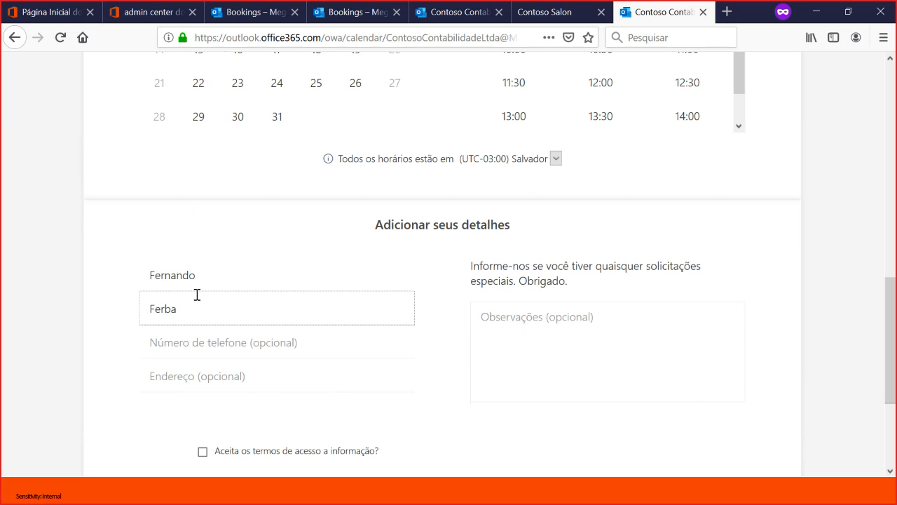
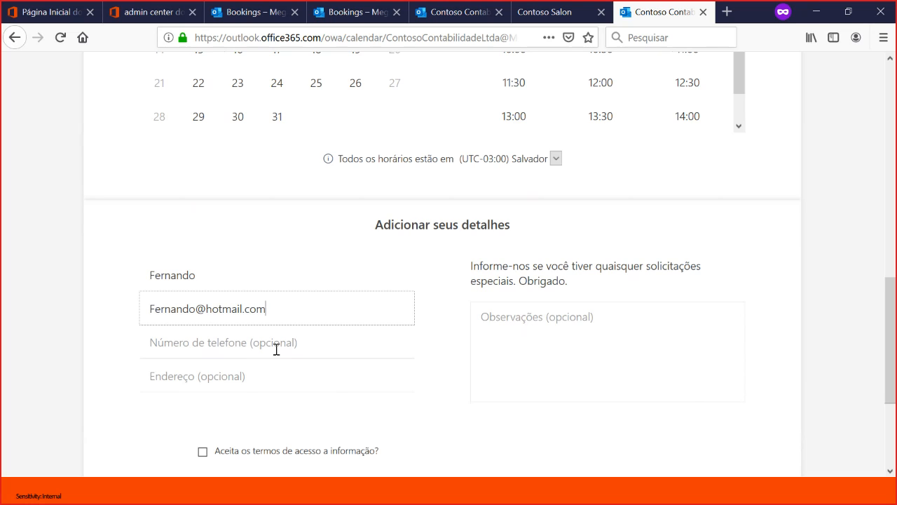
- Fill in the customer's phone number and street address in the booking details
click(217, 343)
text(9)
key(BackSpace)
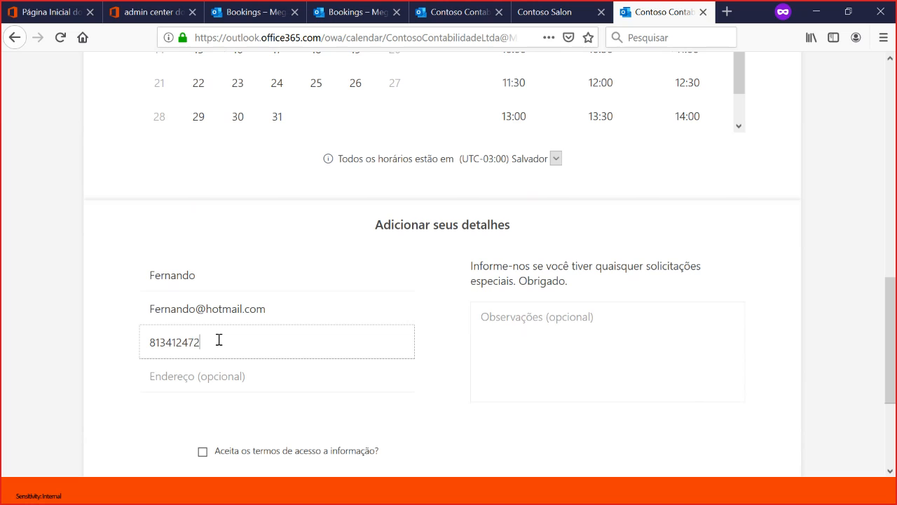
click(235, 375)
scroll(274, 360, down, 2)
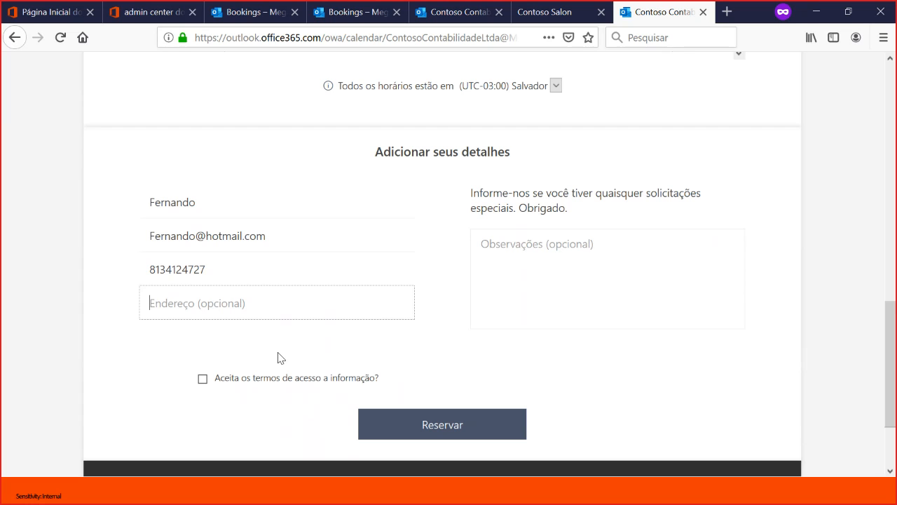
text(rua capitão)
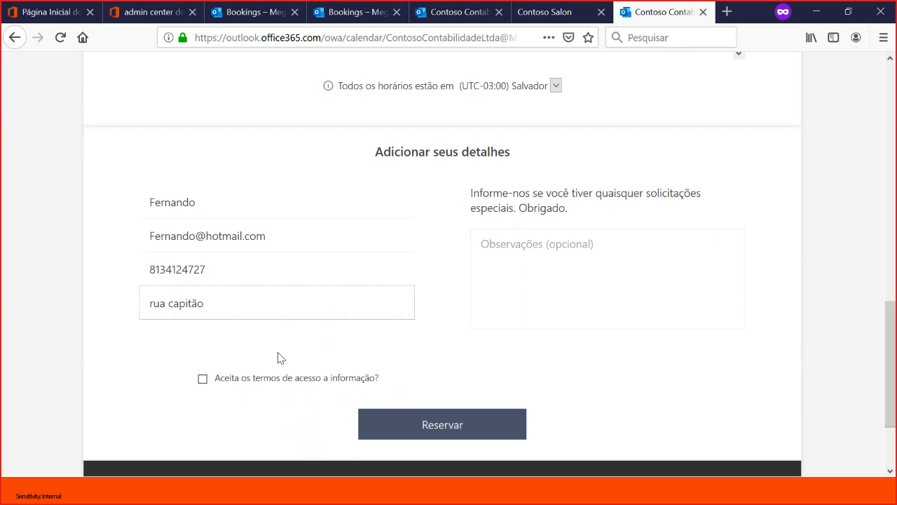
- Accept the information access terms, submit the reservation without any notes, and dismiss the thank-you message
click(552, 261)
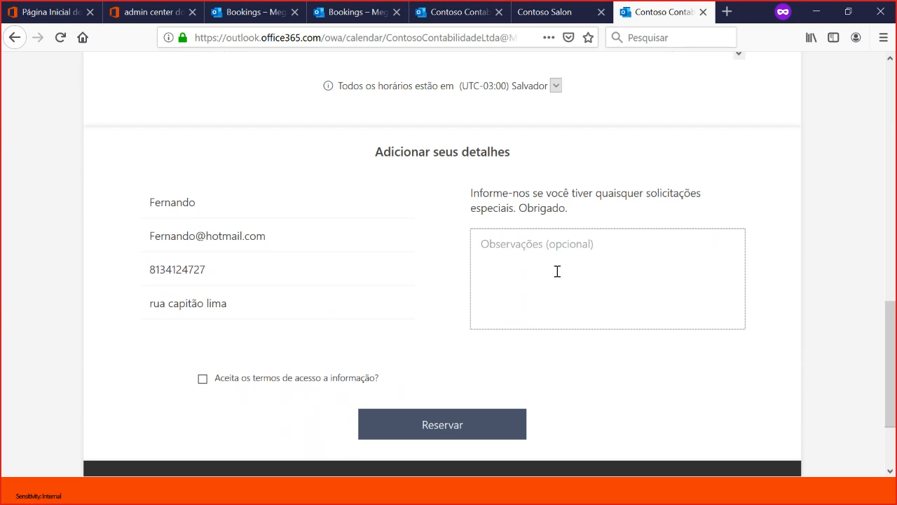
scroll(354, 320, down, 2)
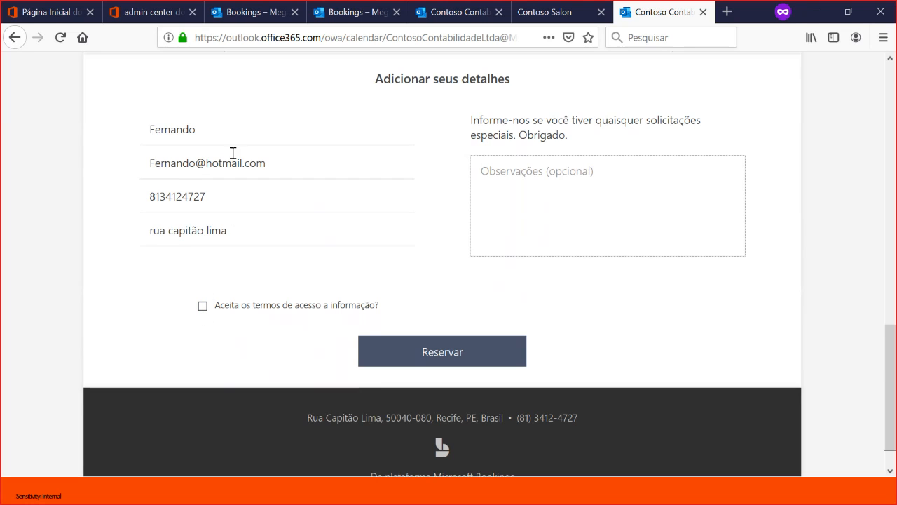
click(202, 307)
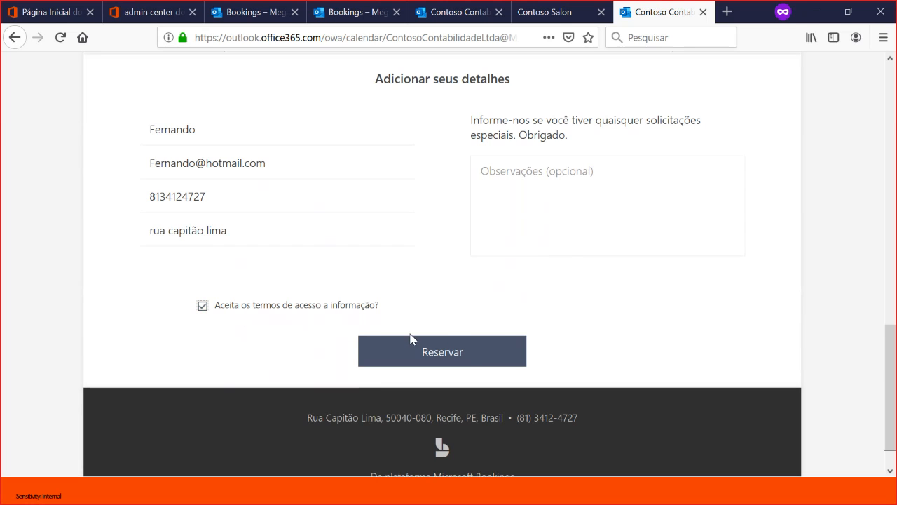
click(446, 354)
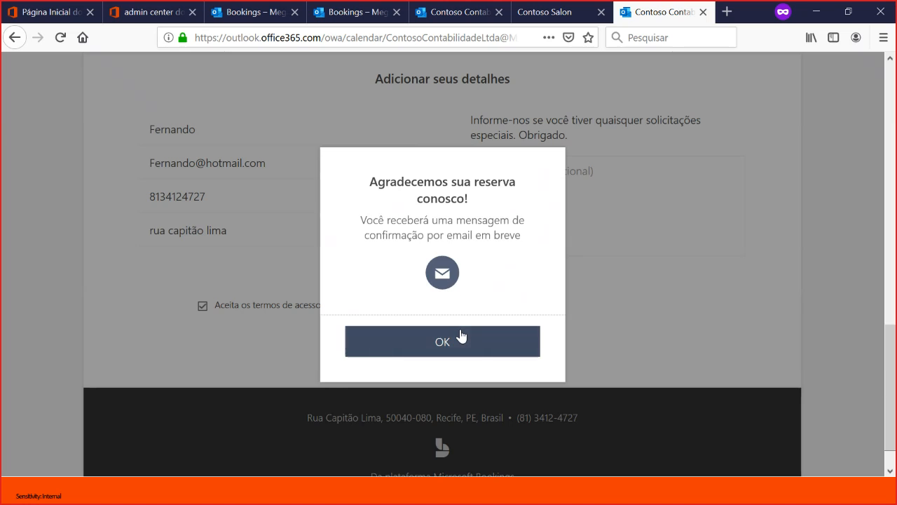
click(461, 338)
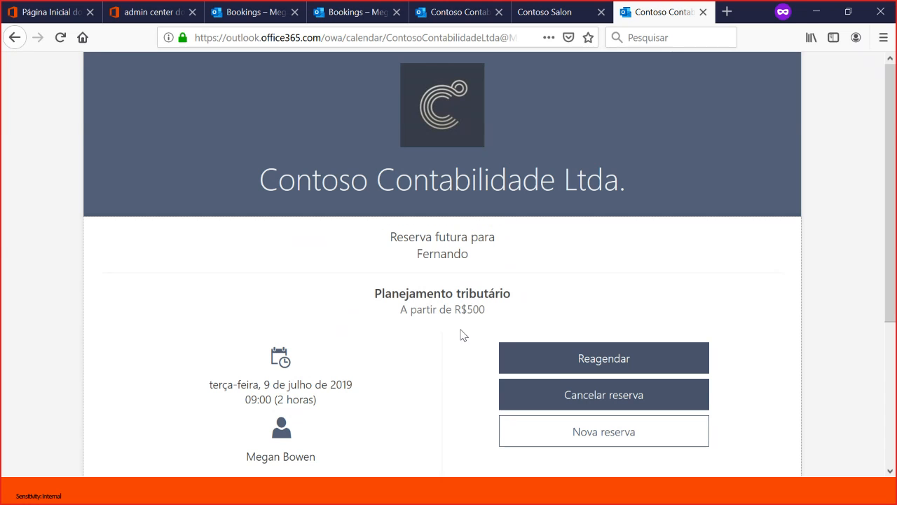
- Review the reservation summary and find the new booking in the business calendar for 7–13 July 2019
scroll(461, 287, down, 2)
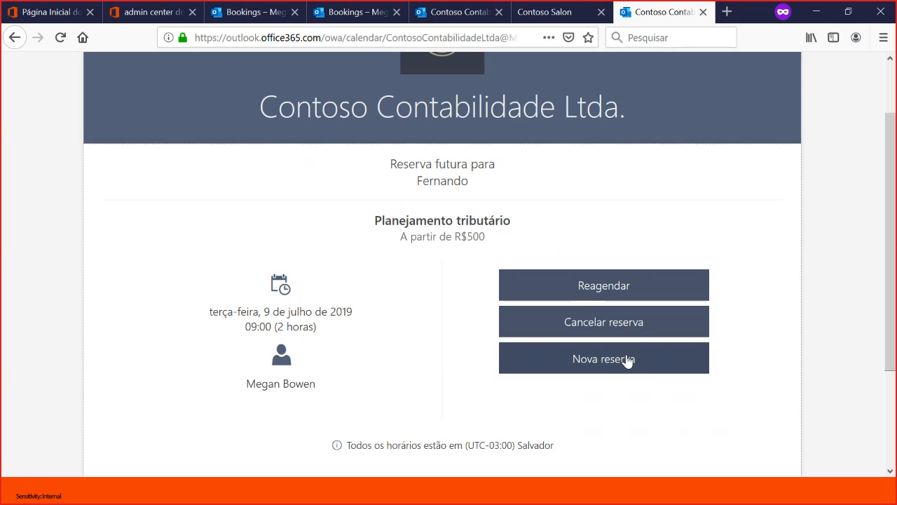
scroll(630, 380, down, 1)
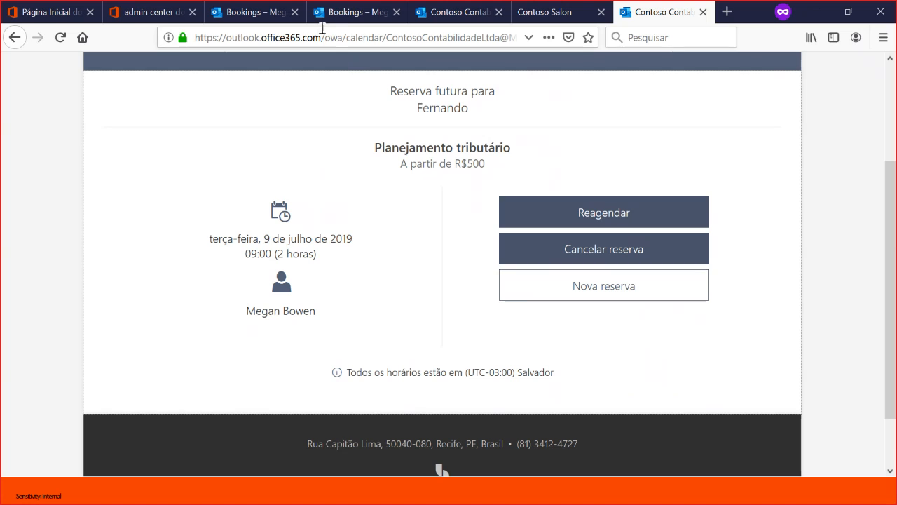
click(352, 19)
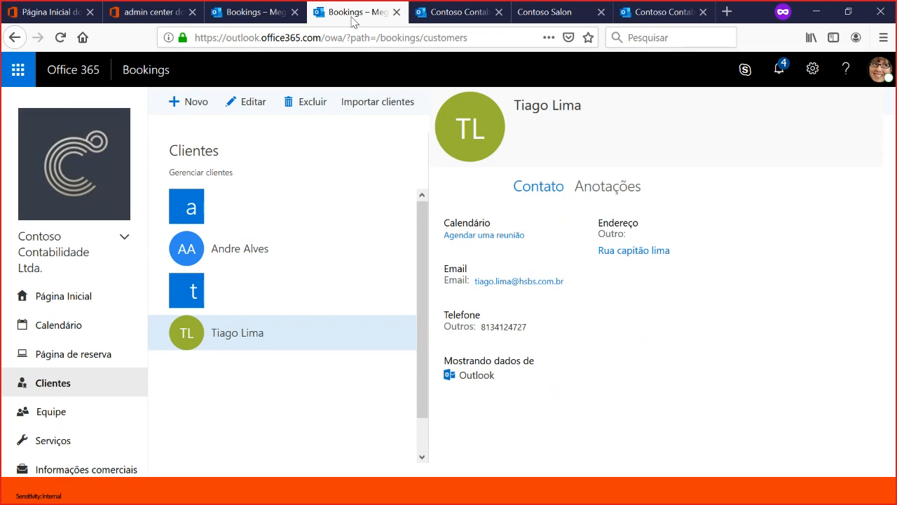
click(65, 328)
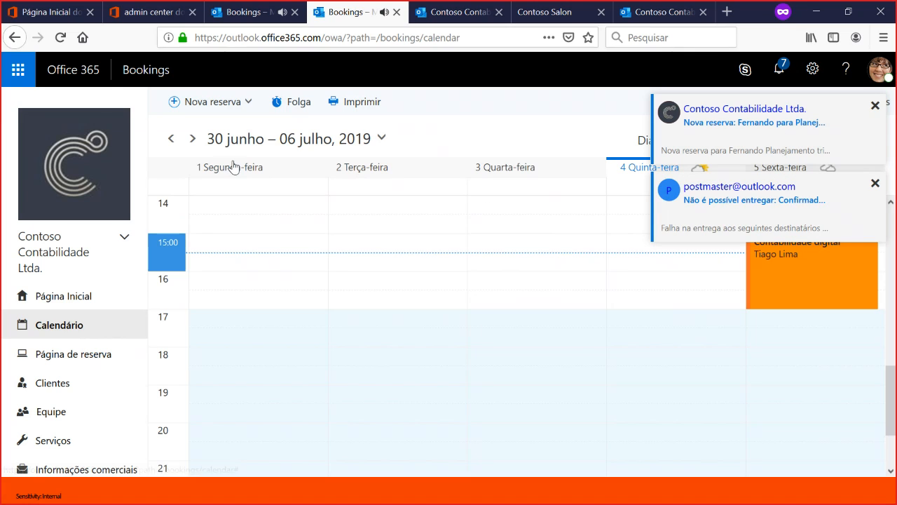
click(192, 139)
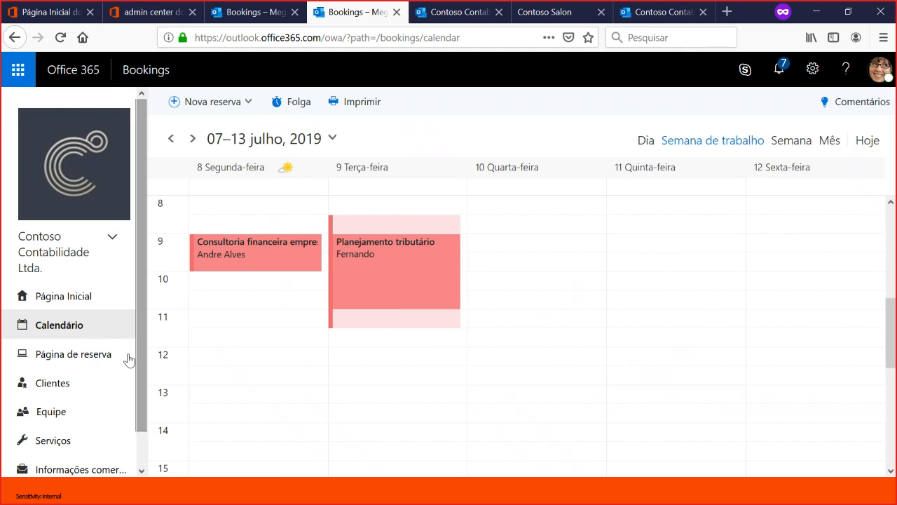
- Review the booking page's sharing, access control, data consent, scheduling policy, email notification and staff settings
click(65, 358)
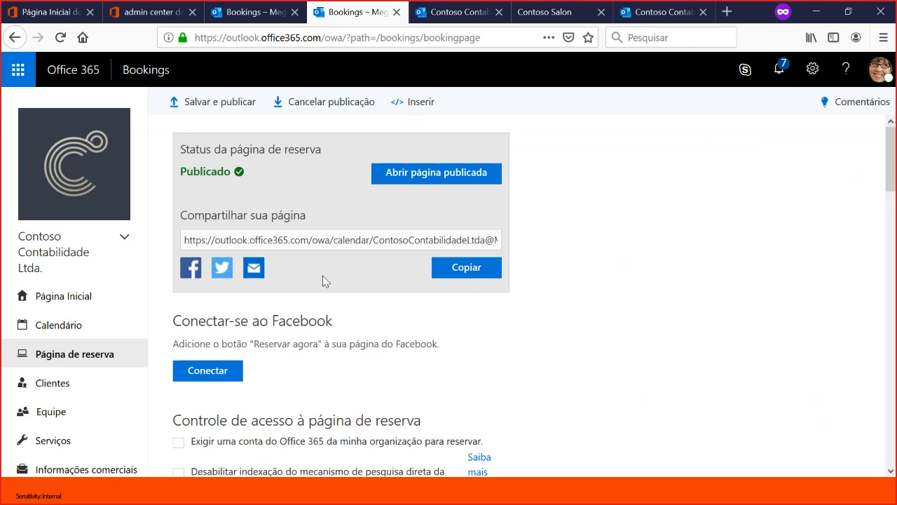
scroll(323, 277, down, 3)
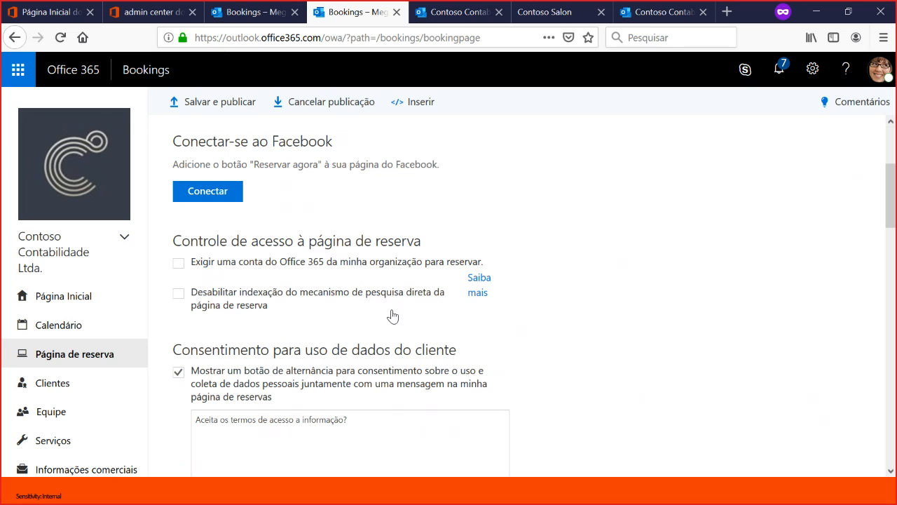
scroll(382, 308, down, 2)
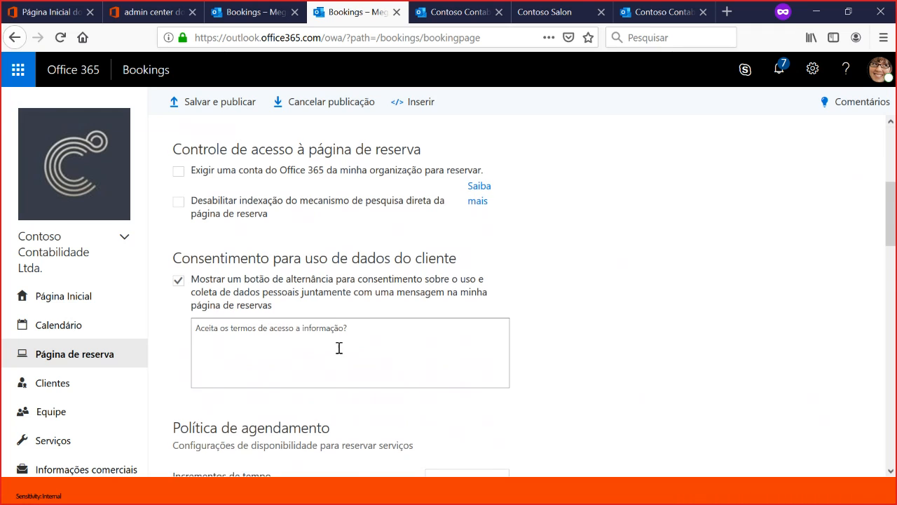
scroll(336, 315, down, 3)
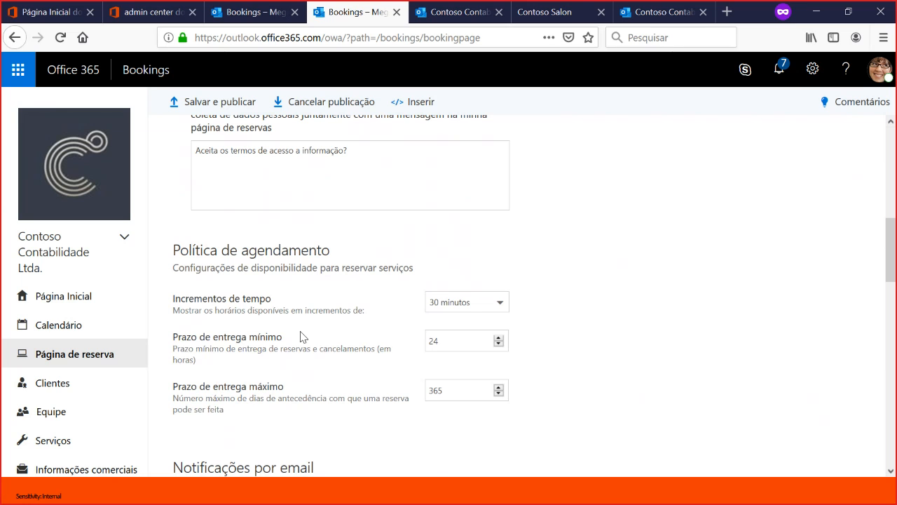
scroll(303, 337, down, 3)
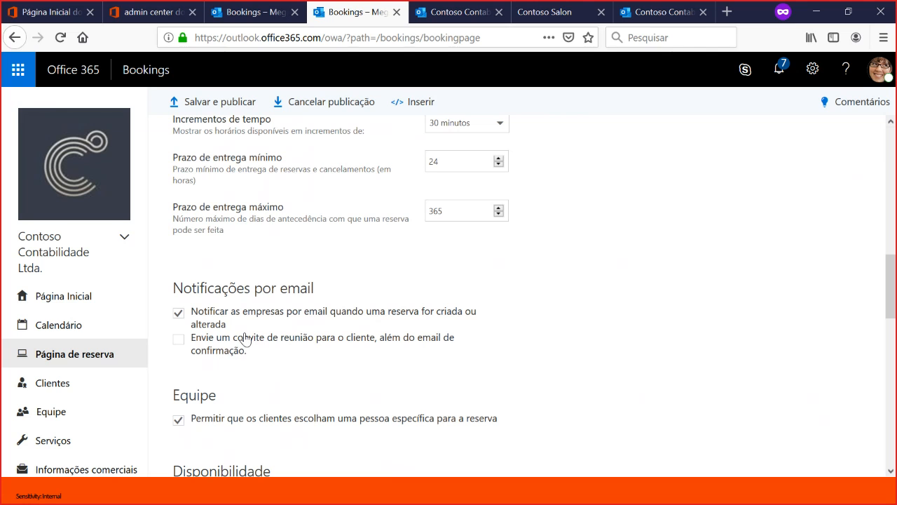
scroll(257, 320, down, 3)
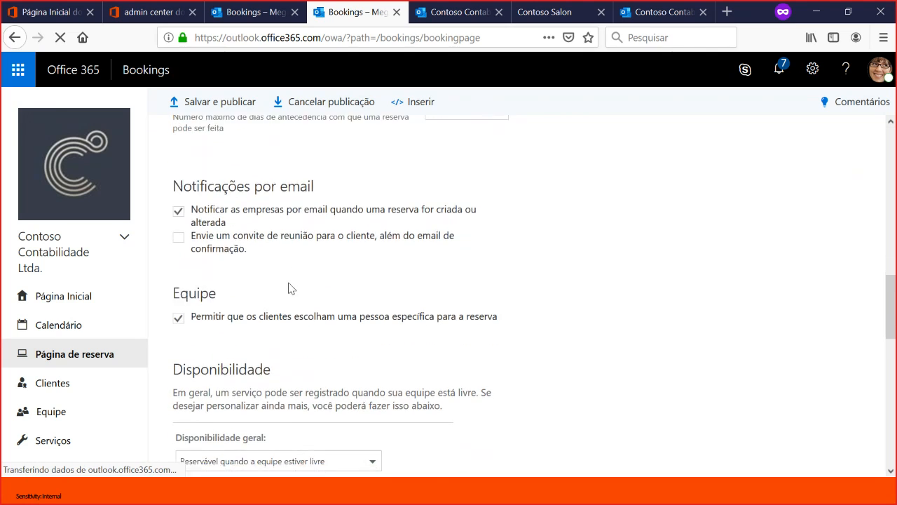
scroll(287, 280, down, 2)
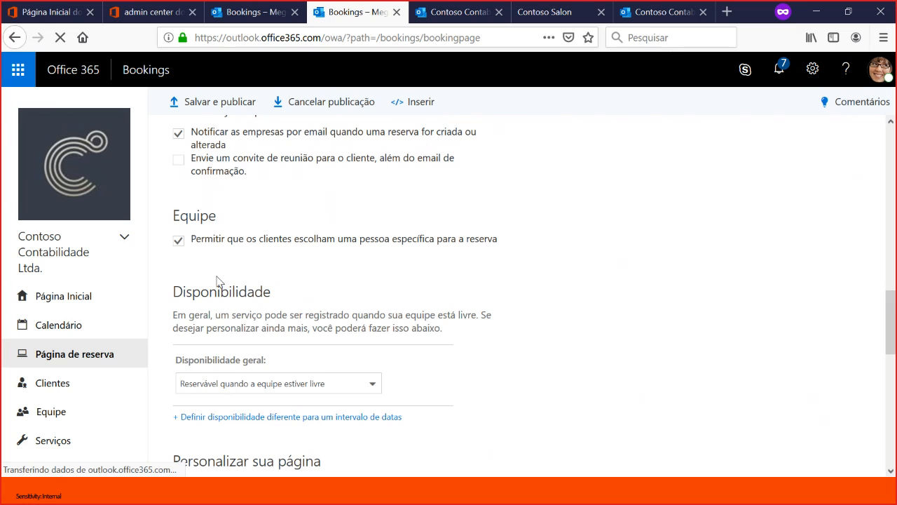
- Examine the general availability choices of the booking page and close the list without changing the selection
scroll(435, 312, down, 2)
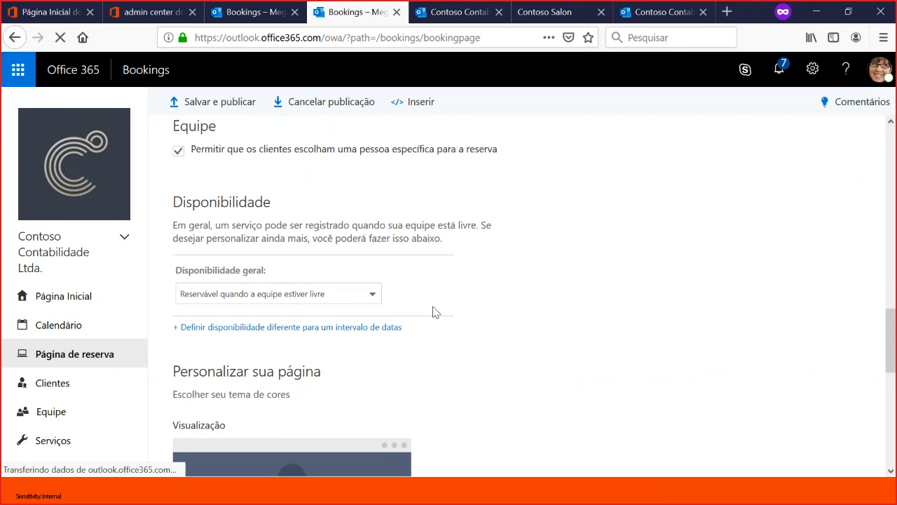
scroll(413, 309, down, 2)
scroll(384, 263, up, 2)
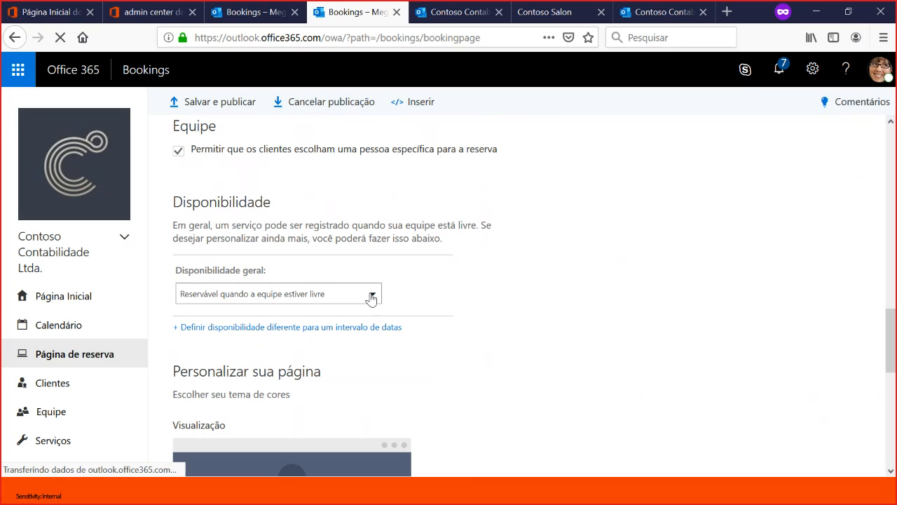
click(371, 297)
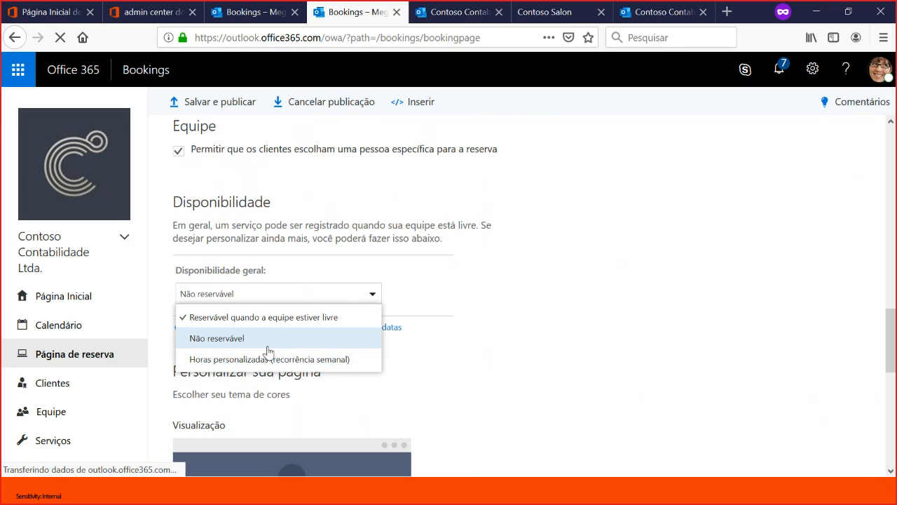
click(530, 280)
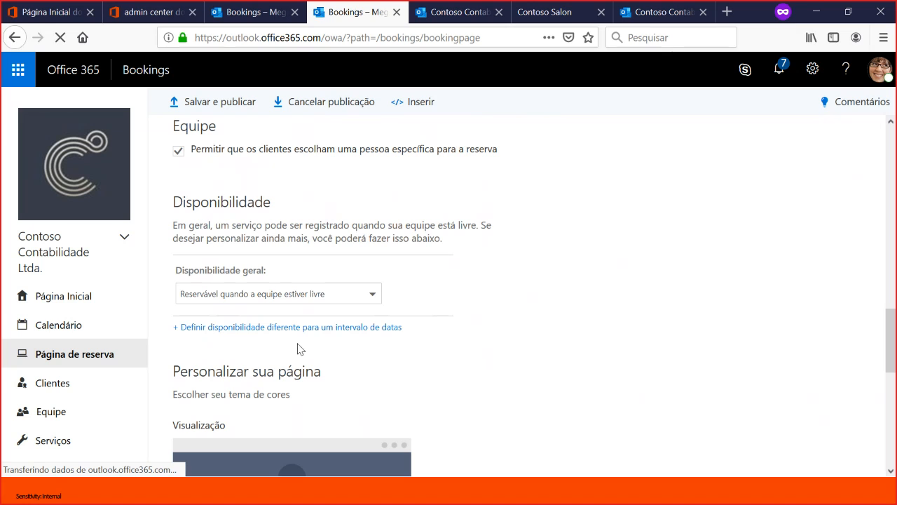
- Turn on the custom color scheme in the booking page's customization settings and turn it off again
scroll(300, 349, down, 5)
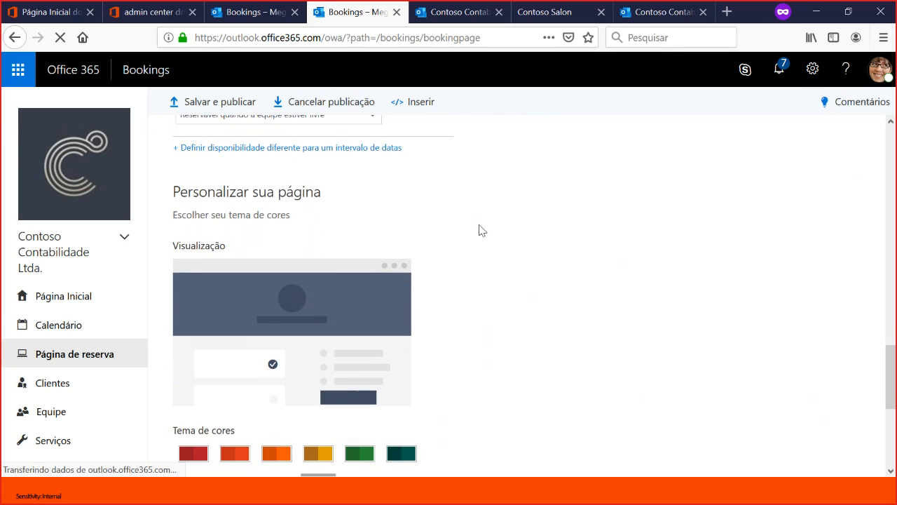
scroll(475, 226, down, 5)
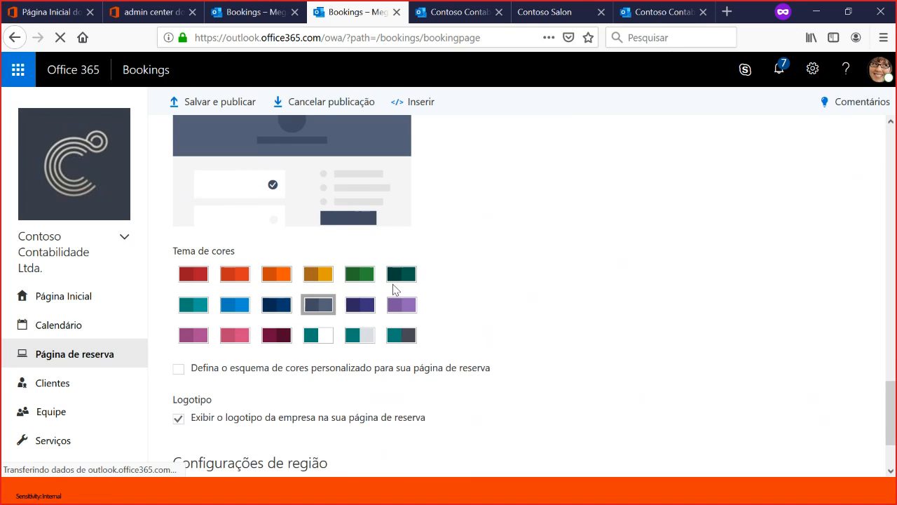
click(179, 368)
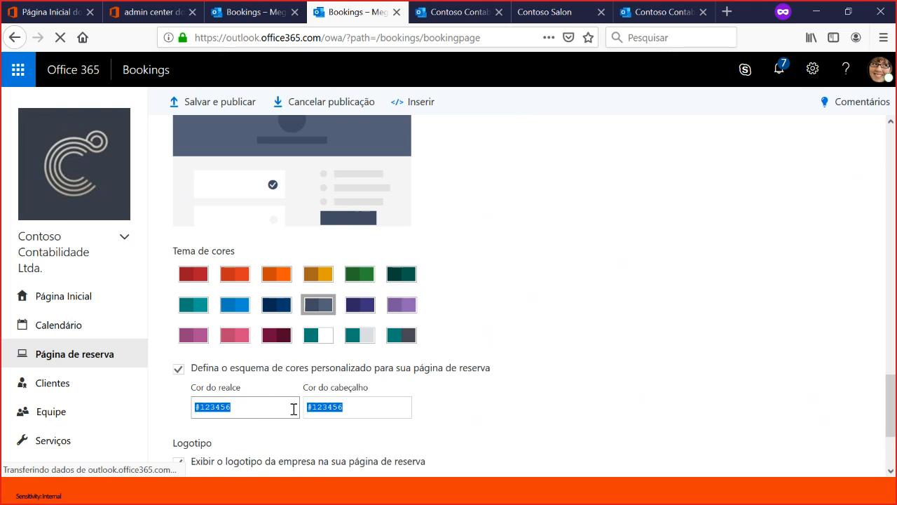
click(179, 369)
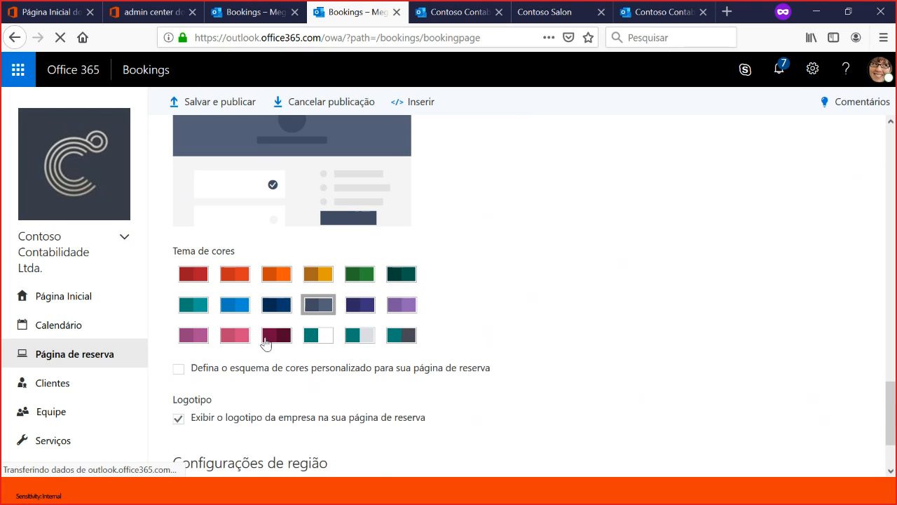
- Review the booking page's logo and region settings, and examine its HTML and iFrame embed codes
scroll(259, 349, down, 3)
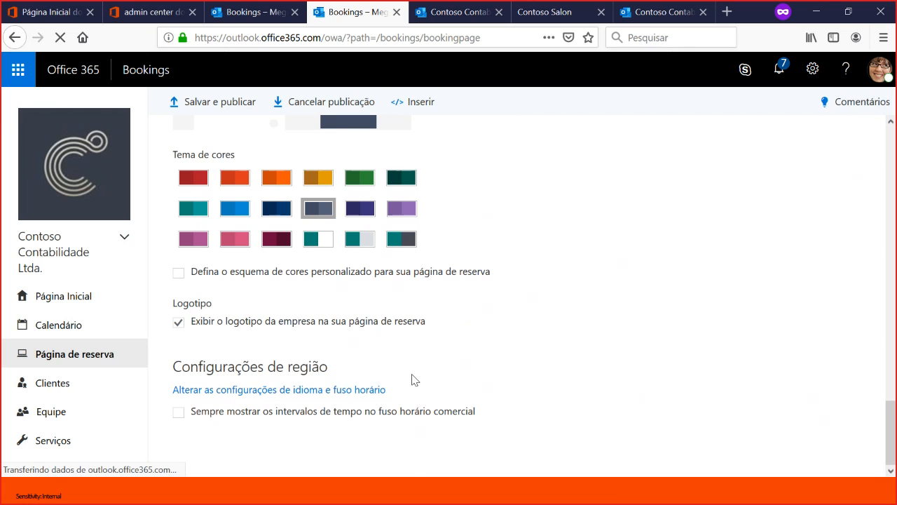
scroll(411, 379, up, 10)
scroll(414, 379, up, 5)
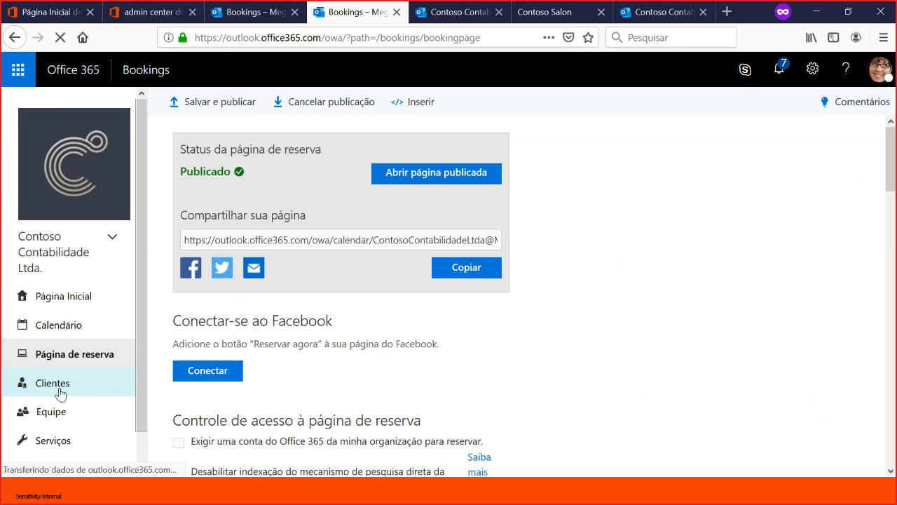
click(424, 102)
click(380, 224)
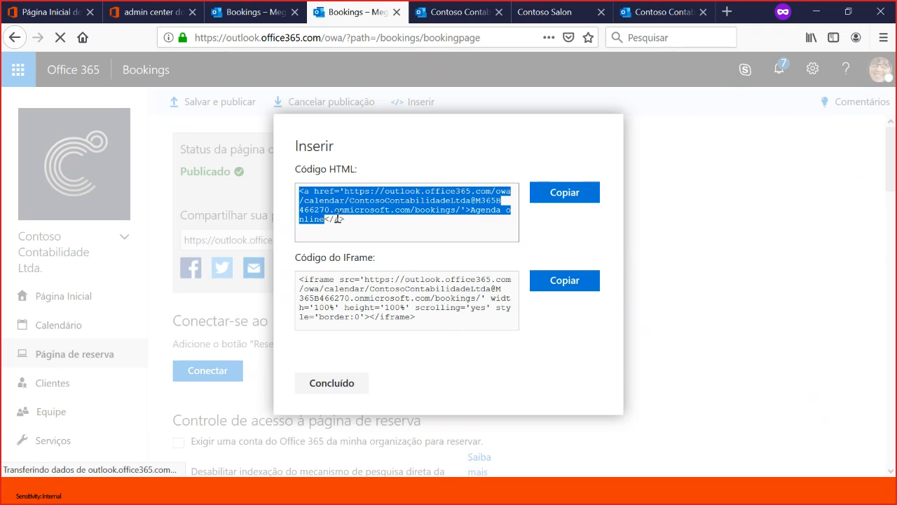
drag(352, 223, 287, 194)
click(380, 209)
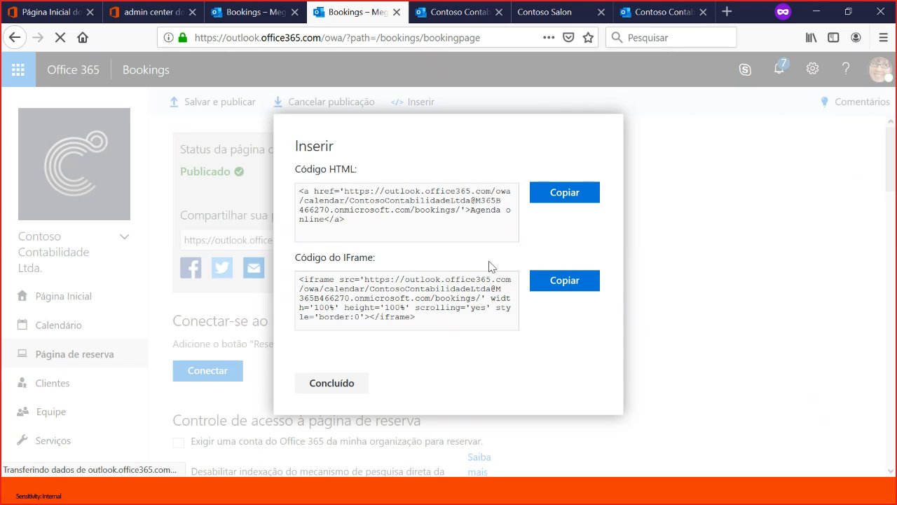
click(349, 382)
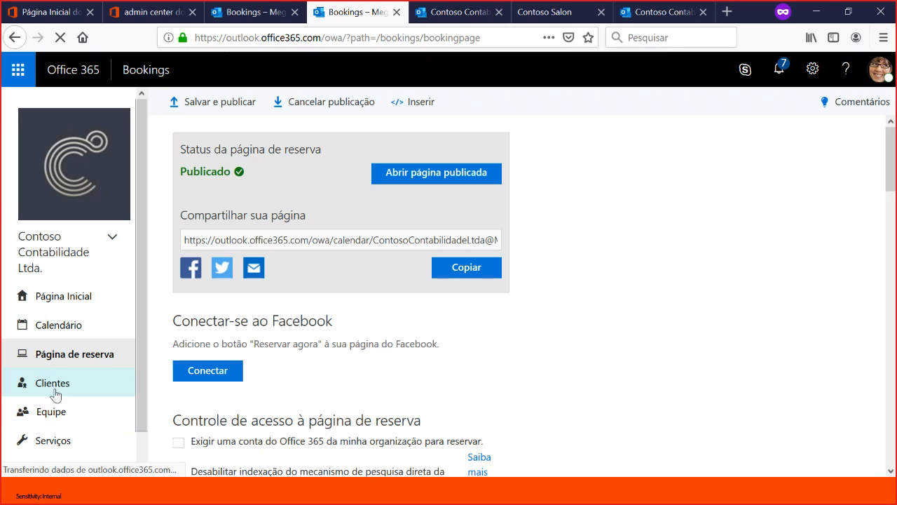
- Open the customer list, examine the fields of a blank new contact and cancel it
click(57, 384)
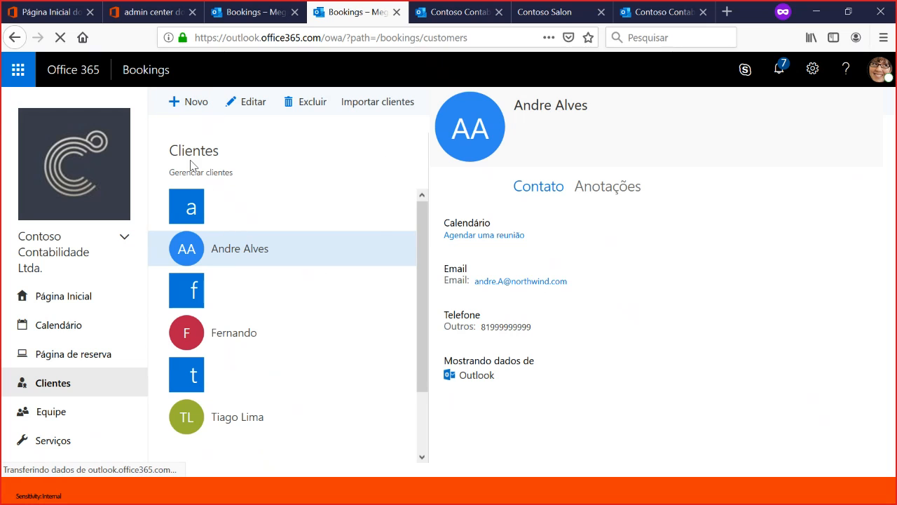
click(188, 105)
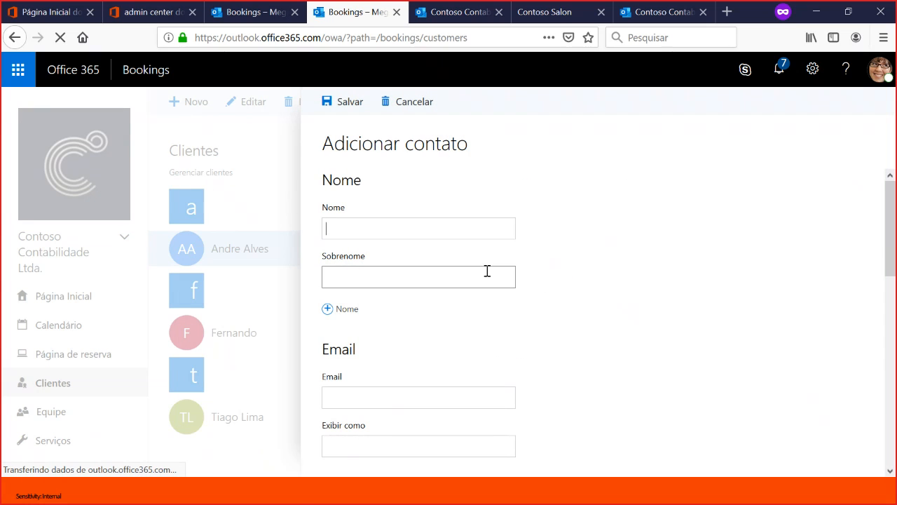
scroll(457, 344, down, 8)
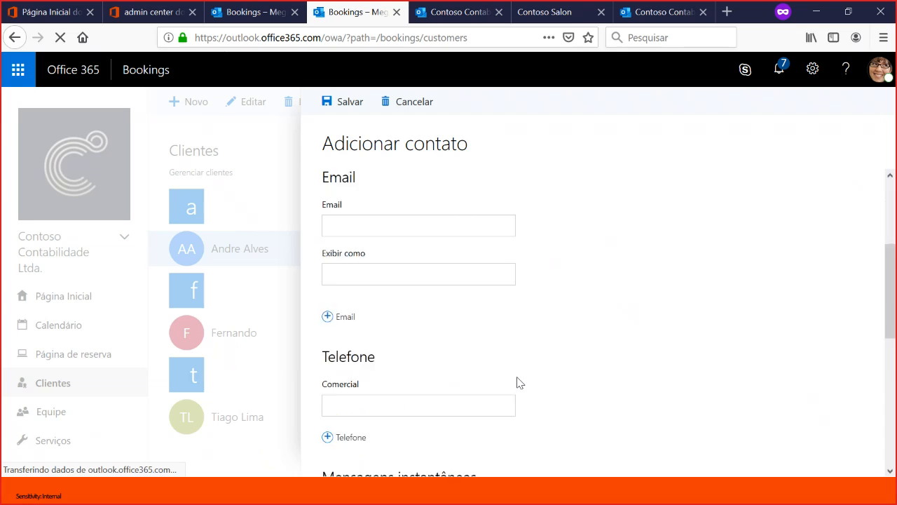
scroll(471, 338, up, 8)
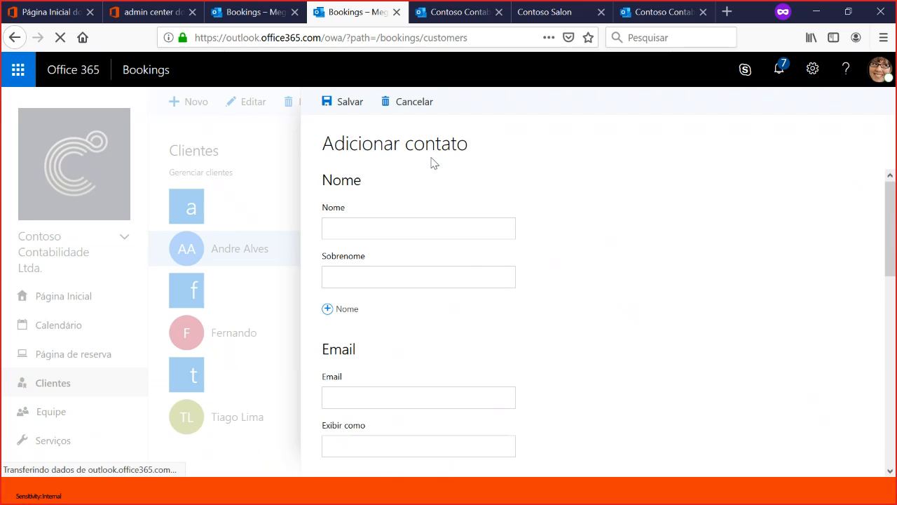
click(419, 103)
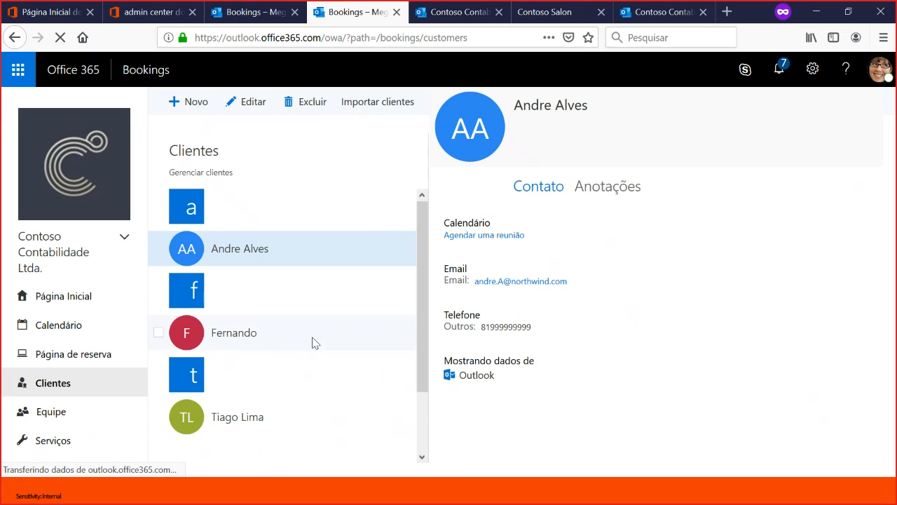
- View the second customer's contact details and check their address on Bing Maps, closing the map when done
click(247, 335)
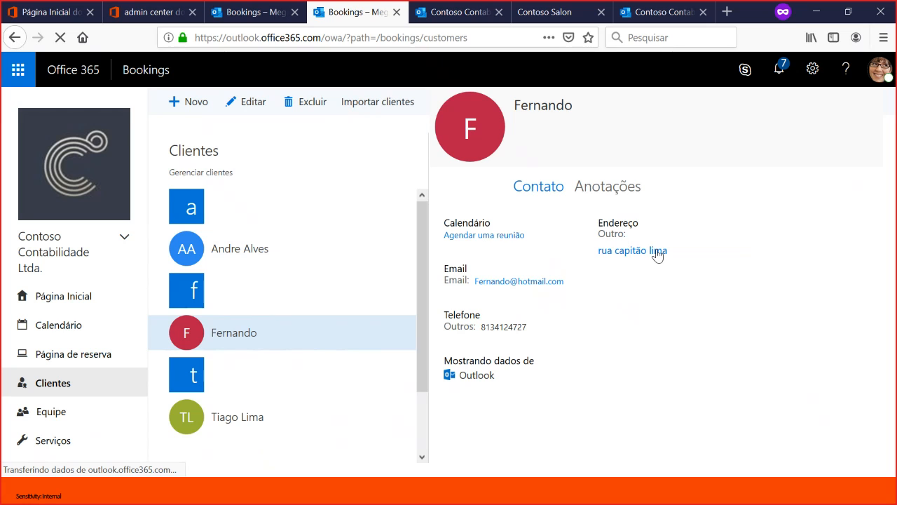
click(634, 252)
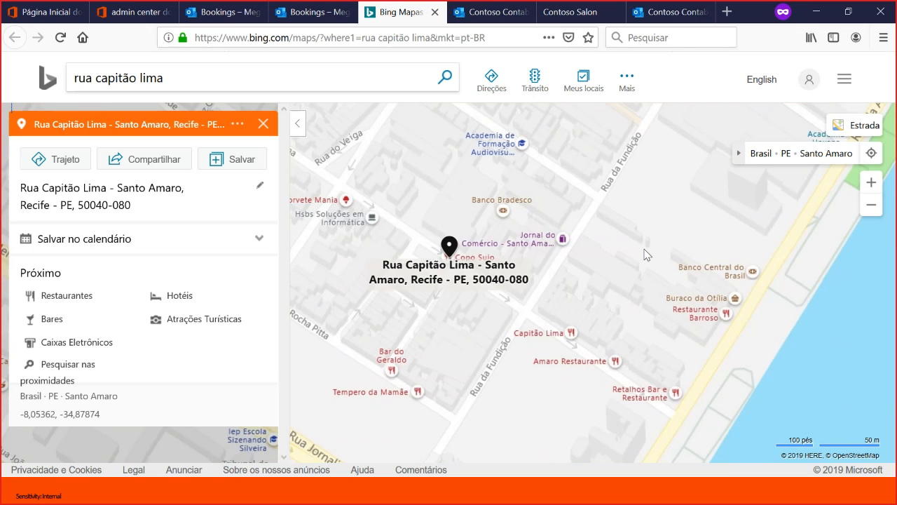
click(434, 14)
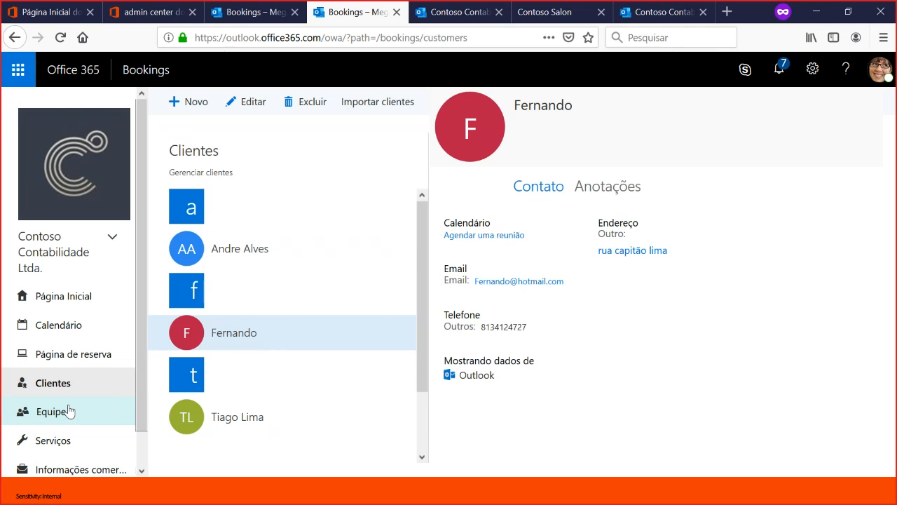
- Open the staff list, look at the blank form for a new team member and discard it
scroll(84, 379, down, 1)
scroll(80, 368, down, 1)
click(70, 376)
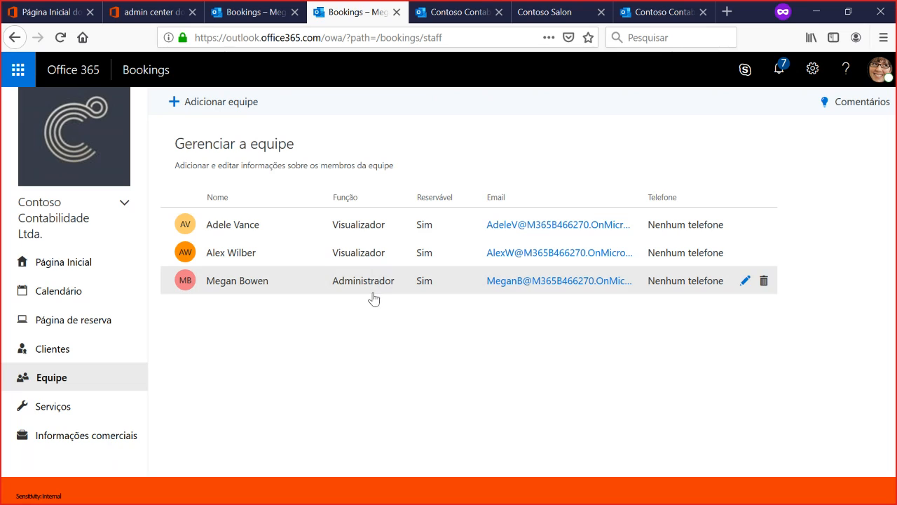
click(217, 111)
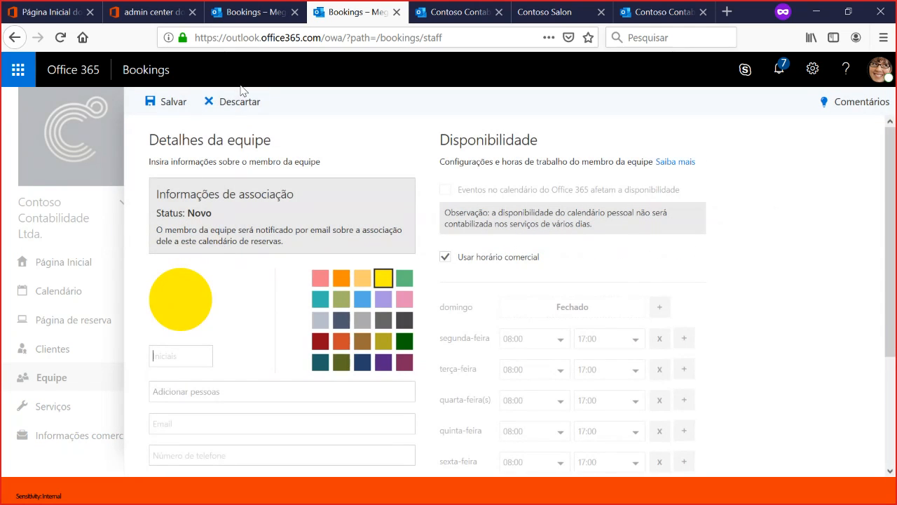
click(242, 99)
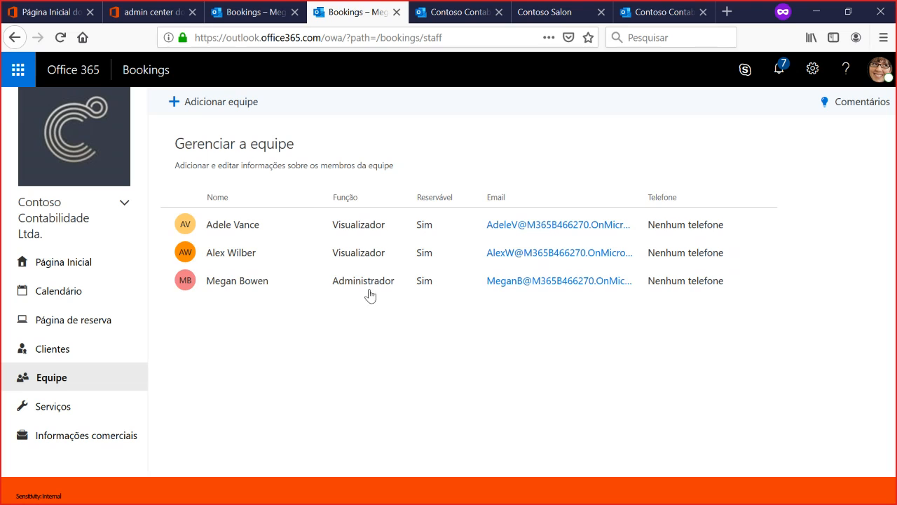
- Start a new team member and fill in their details by choosing the person from the organization directory
click(215, 105)
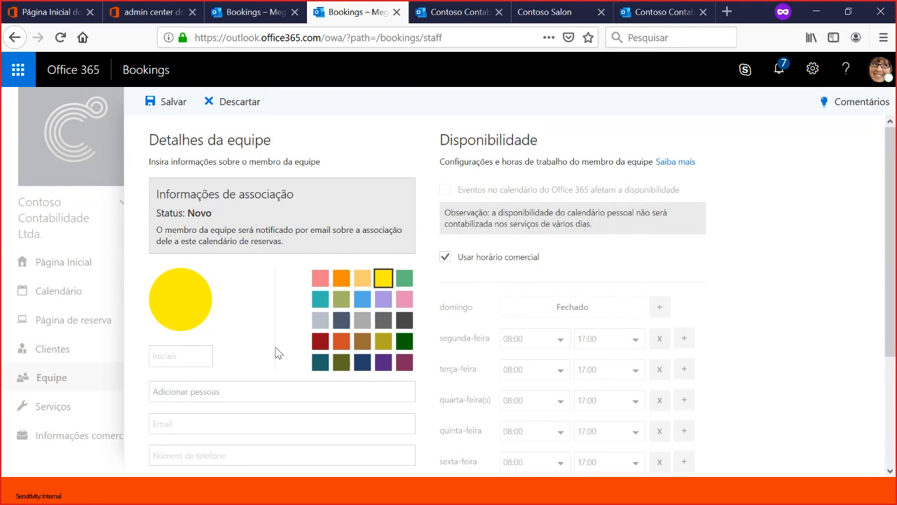
click(212, 392)
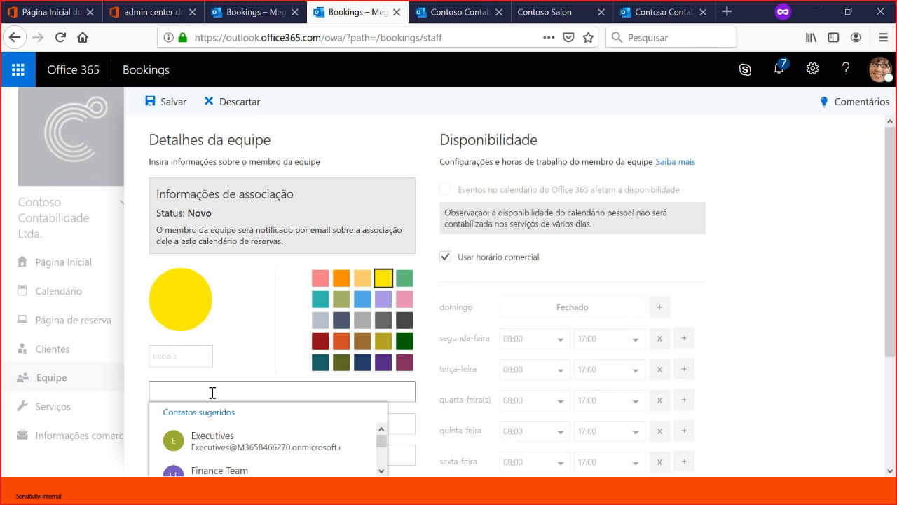
text(is)
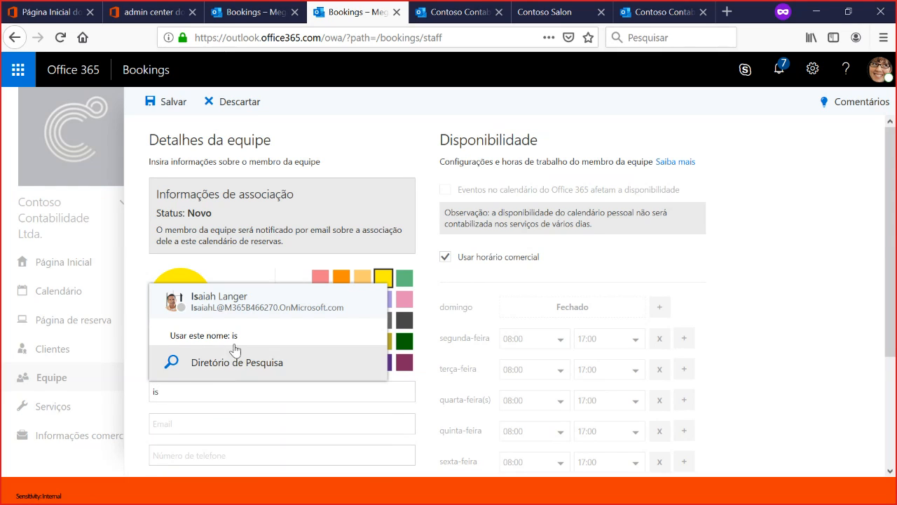
click(241, 310)
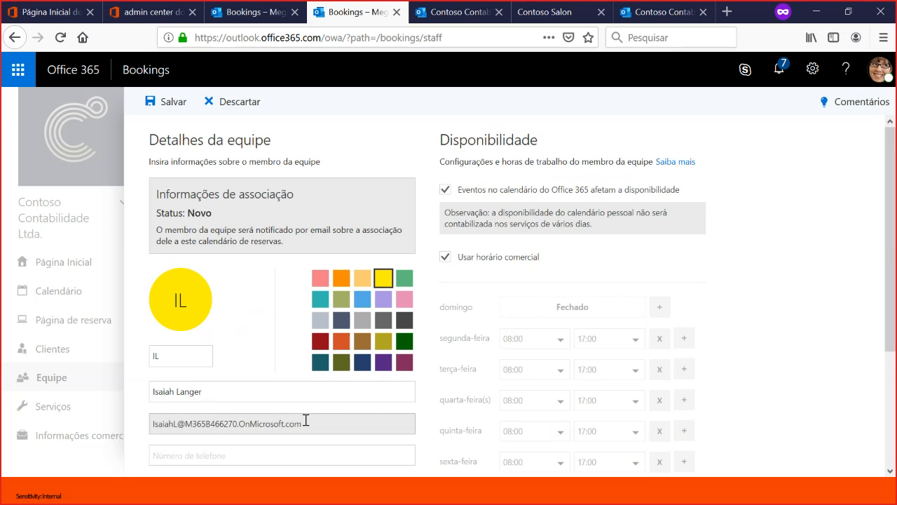
- Turn off business hours for the new team member and set Monday and Friday as days off
scroll(328, 325, down, 2)
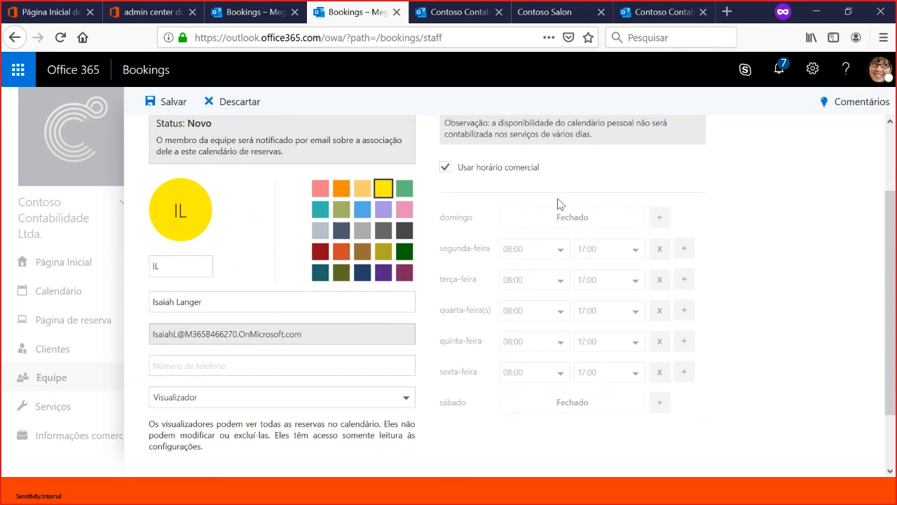
click(446, 168)
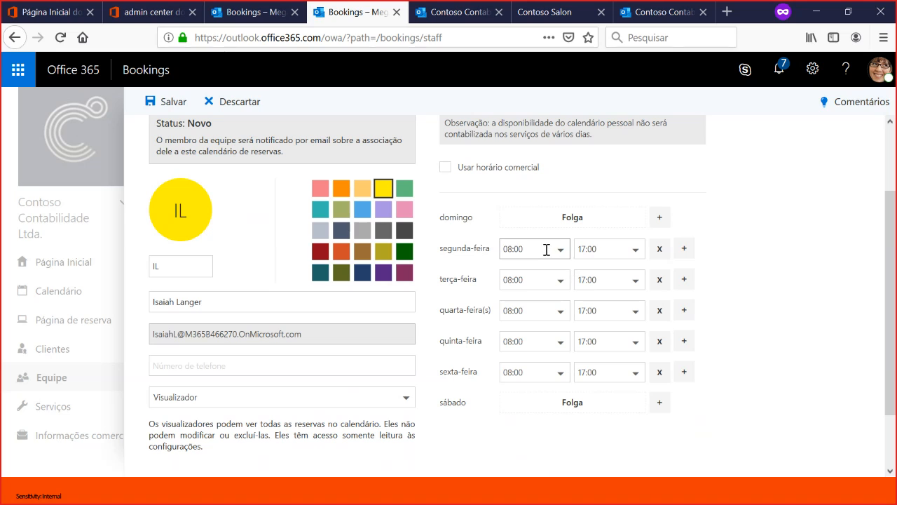
click(660, 250)
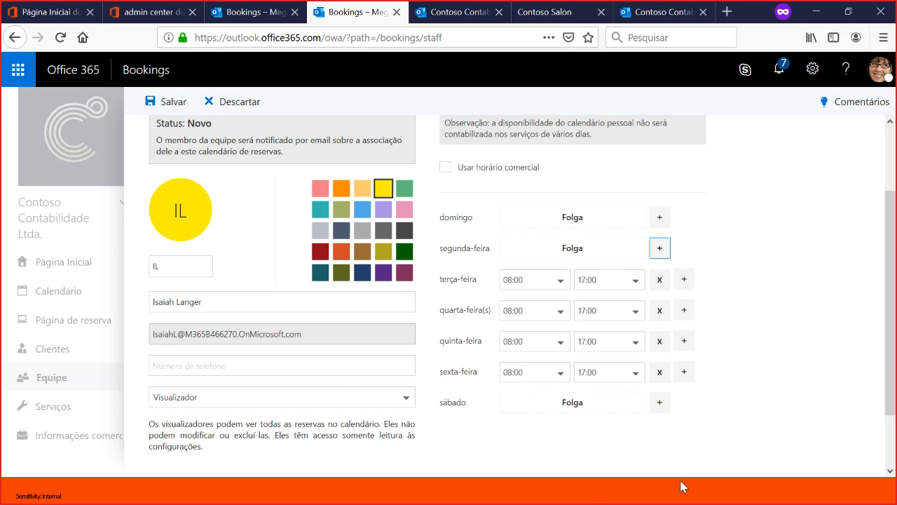
click(660, 375)
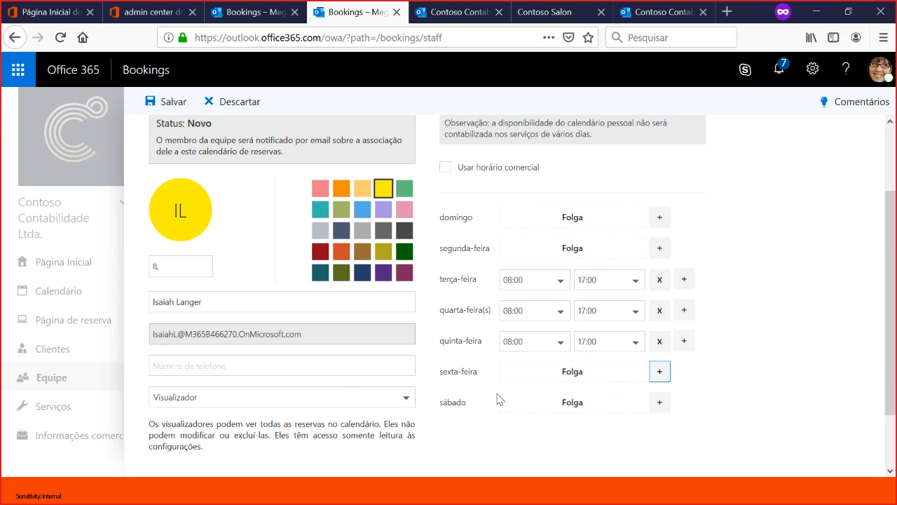
- Check the new team member's role, availability and email notification settings, and save the team member
scroll(617, 337, down, 2)
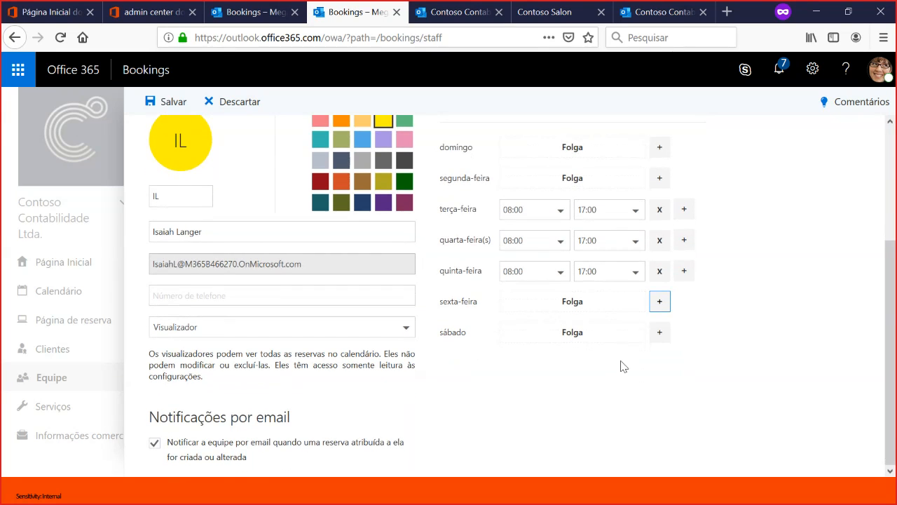
scroll(622, 375, up, 5)
scroll(561, 354, down, 5)
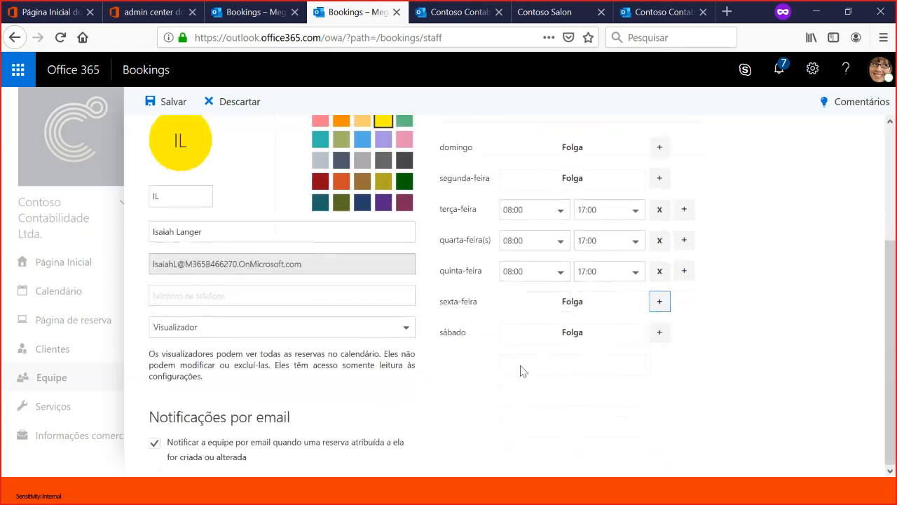
scroll(245, 365, up, 5)
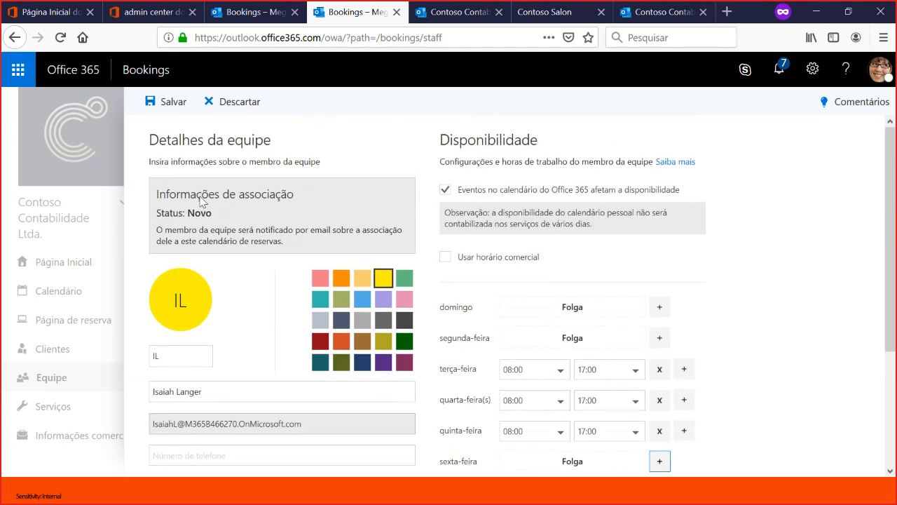
click(158, 101)
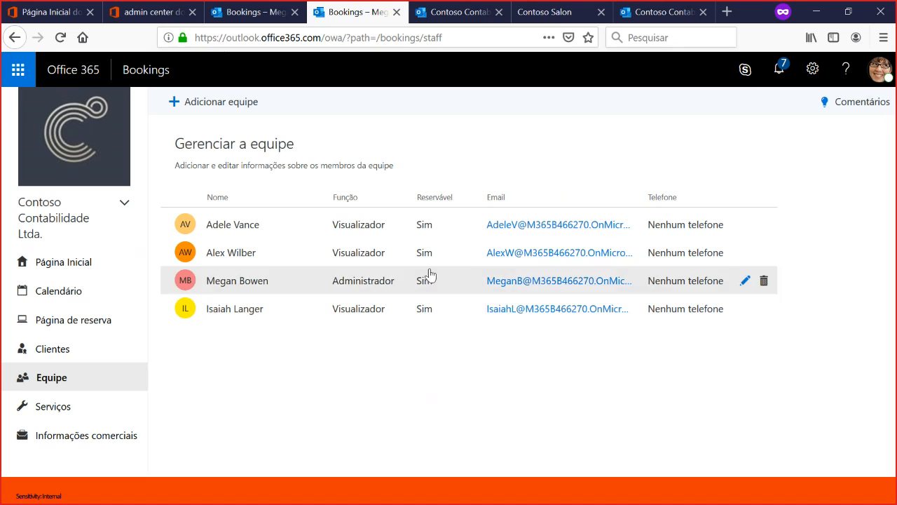
- Examine the services offered on Contoso Contabilidade's public booking page
click(481, 16)
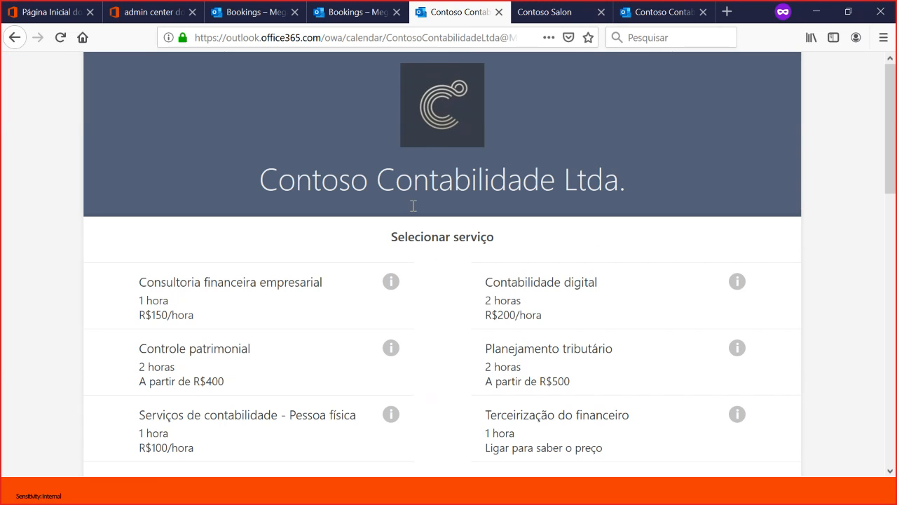
scroll(388, 313, down, 2)
scroll(387, 310, down, 3)
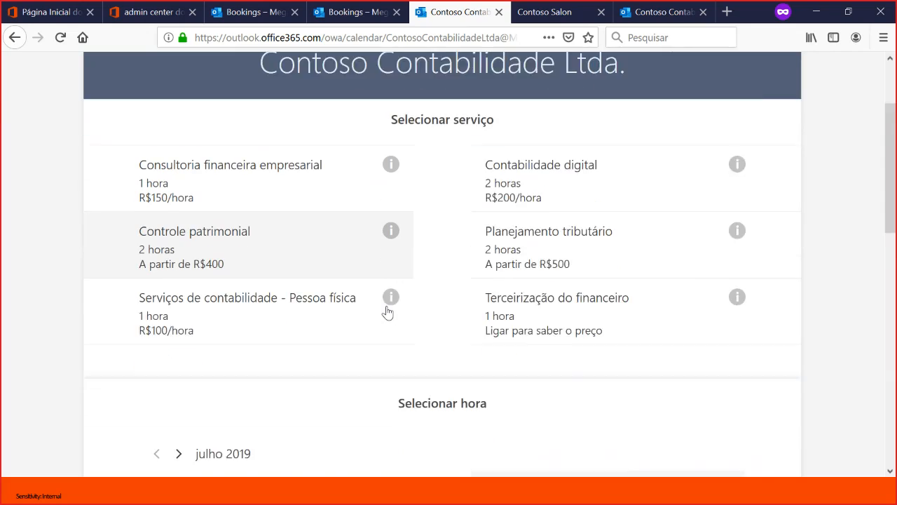
scroll(399, 232, up, 2)
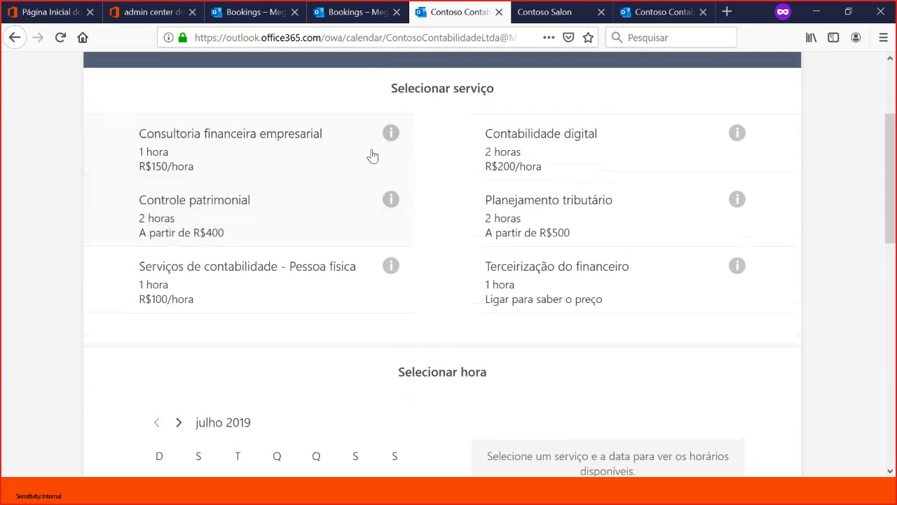
- Examine the details form for a new service in the services list and discard it without saving
click(261, 20)
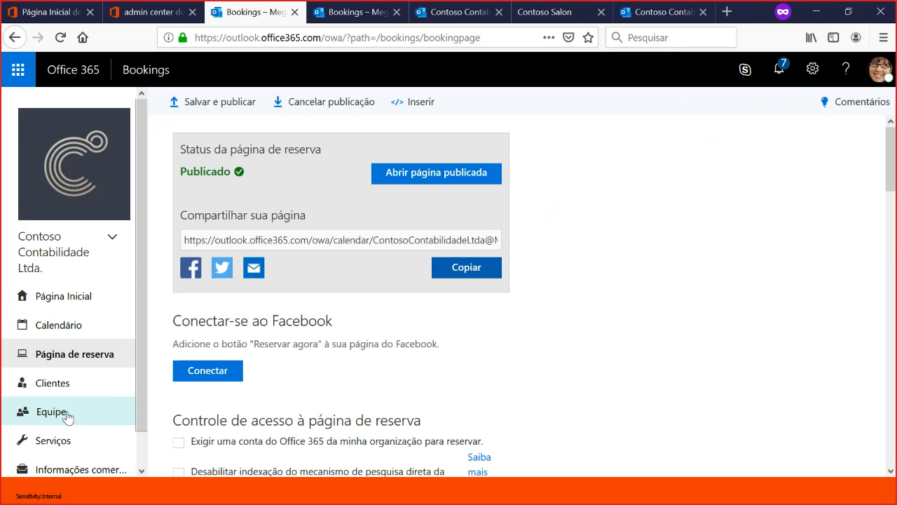
click(357, 12)
click(85, 412)
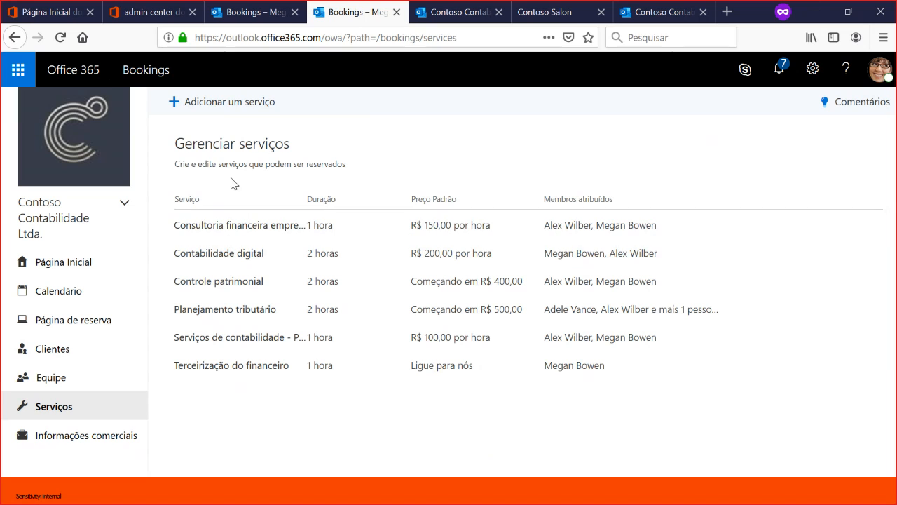
click(220, 112)
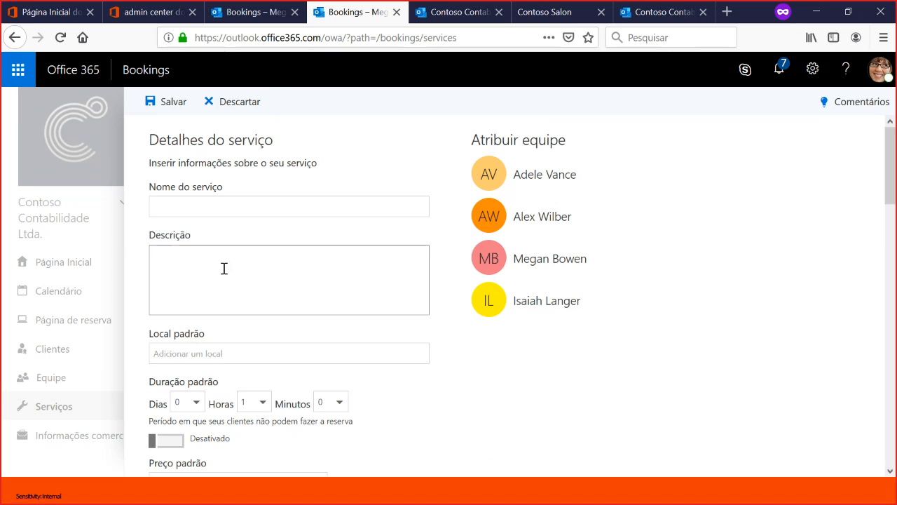
scroll(222, 267, down, 3)
click(271, 256)
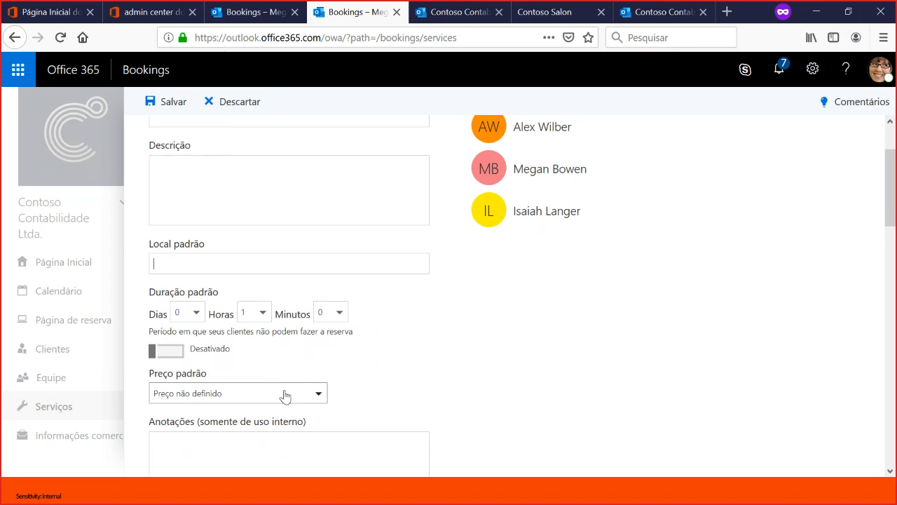
scroll(284, 365, up, 4)
click(240, 101)
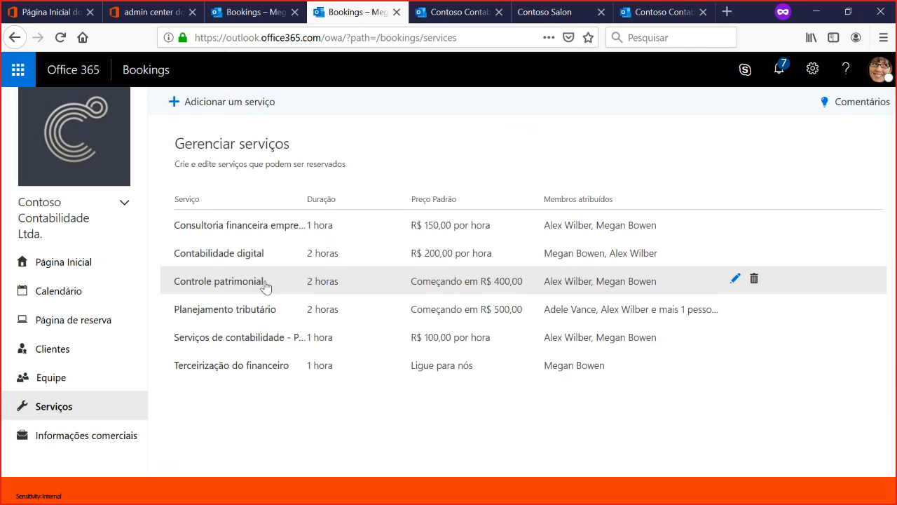
- Assign the newly added team member to the Controle patrimonial service and copy the service's own booking page link
click(257, 285)
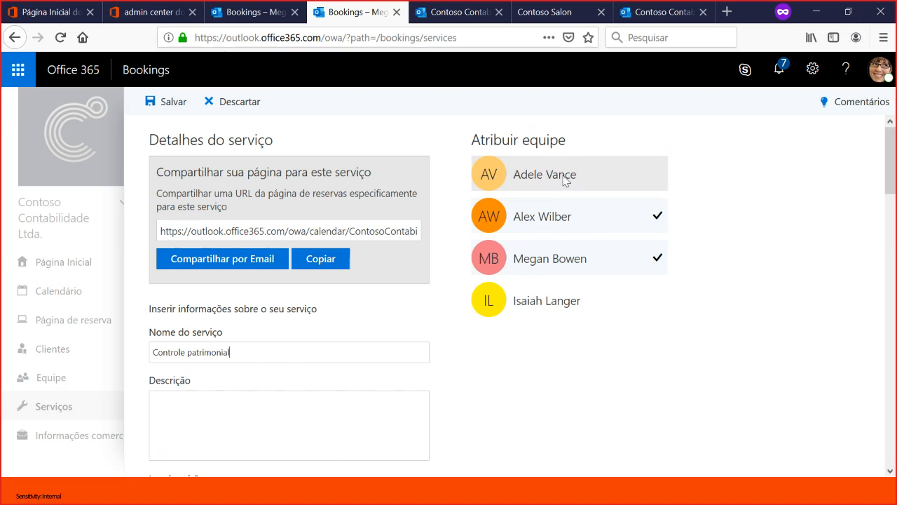
click(645, 304)
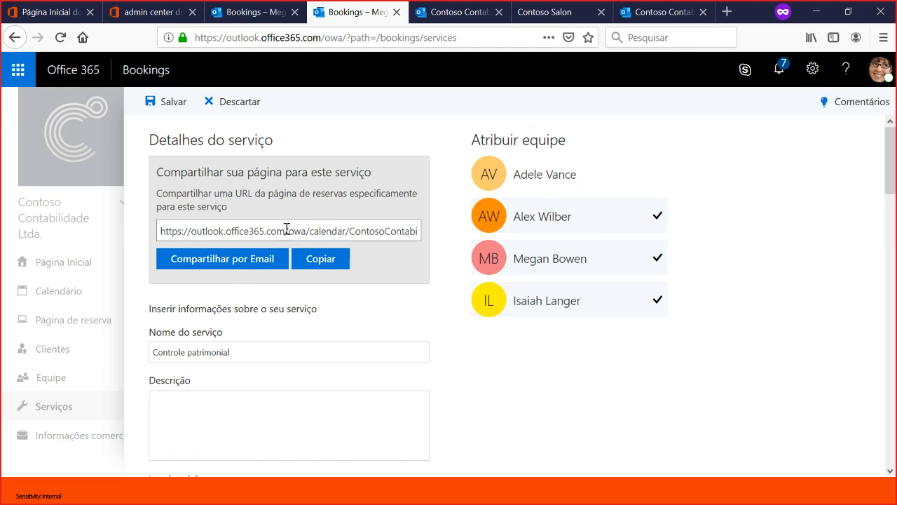
click(338, 259)
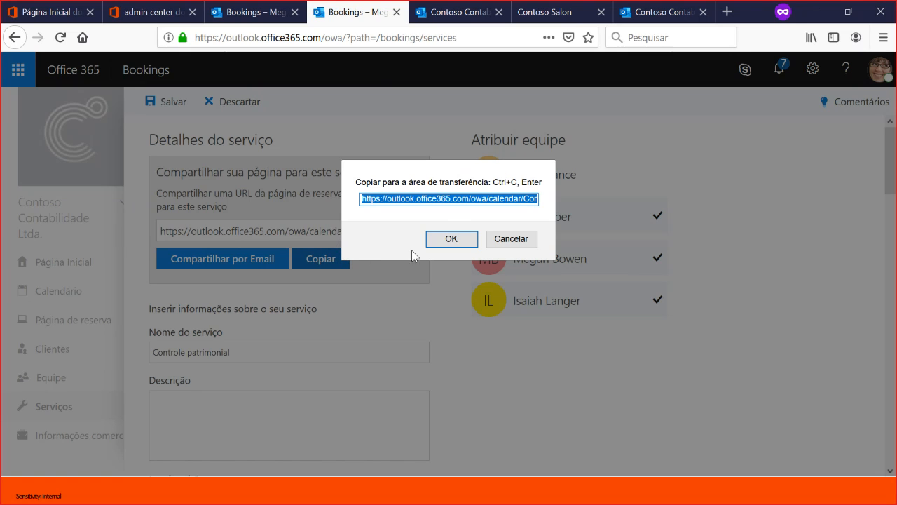
click(449, 238)
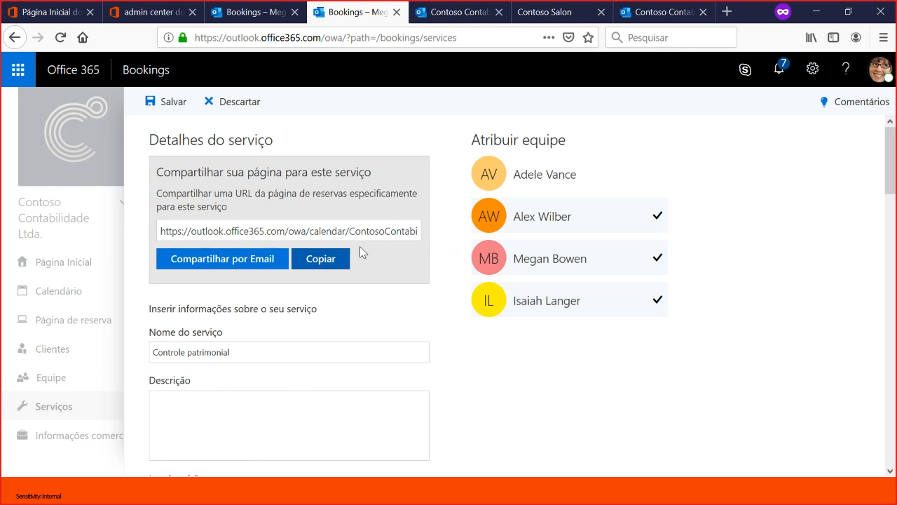
- Open the copied Controle patrimonial booking link in a new browser tab
click(731, 11)
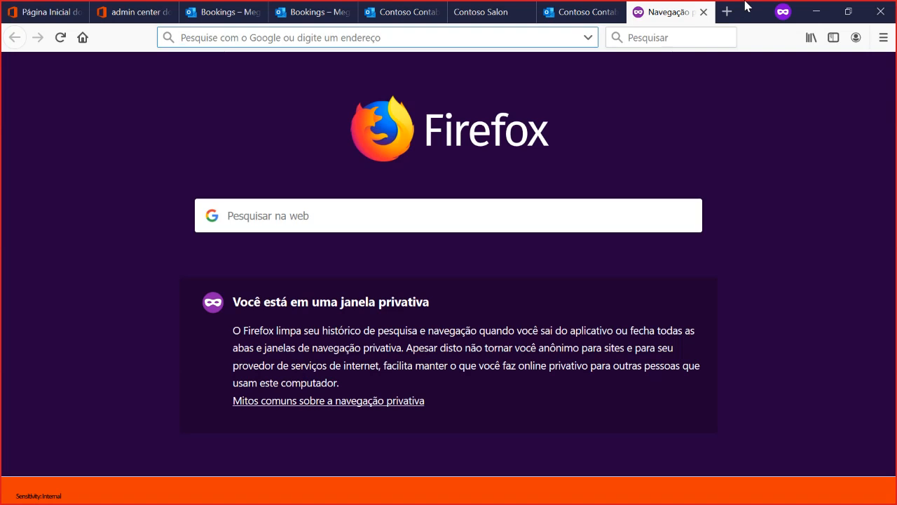
key(ctrl+v)
key(Return)
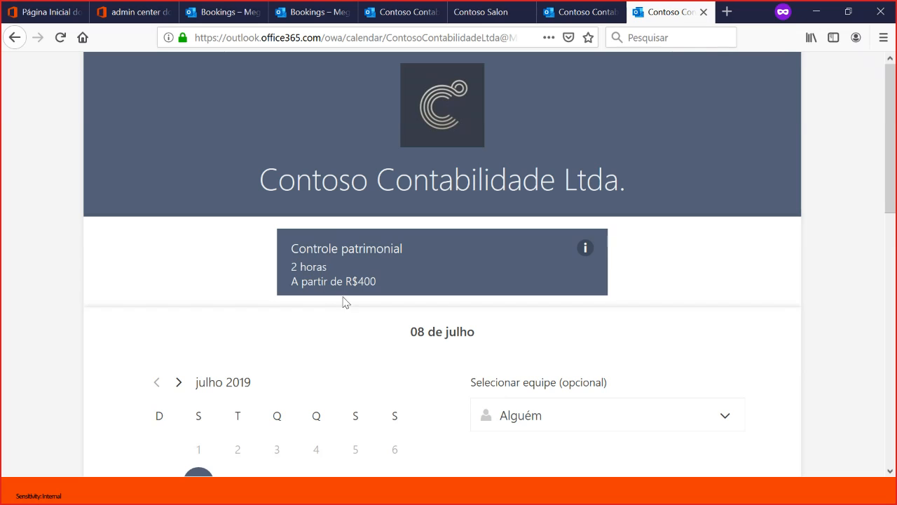
- Check which team members are available for Controle patrimonial on 8, 9 and 10 July
scroll(200, 288, down, 2)
scroll(295, 227, up, 2)
scroll(522, 313, down, 3)
click(703, 273)
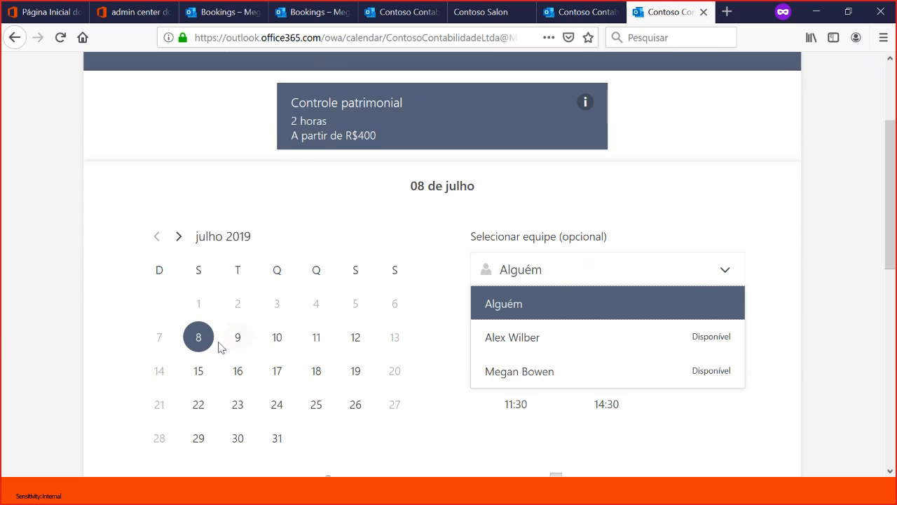
click(247, 340)
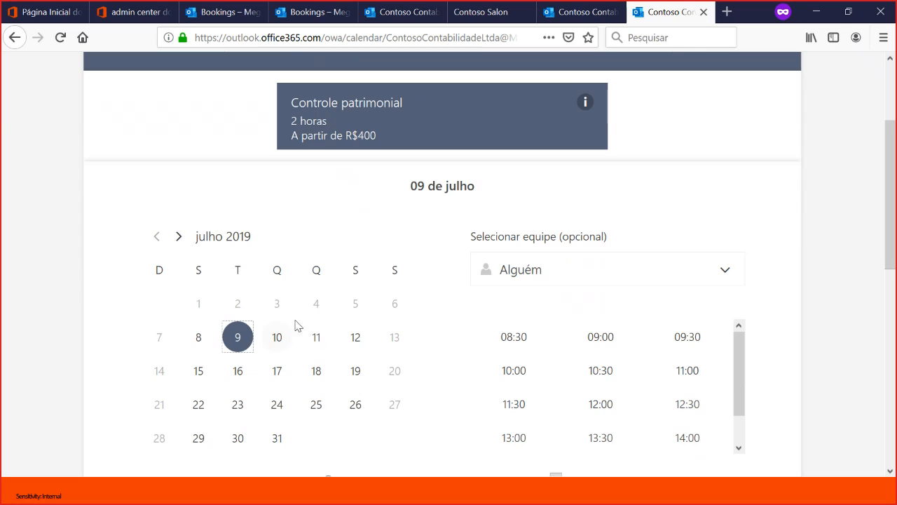
click(724, 276)
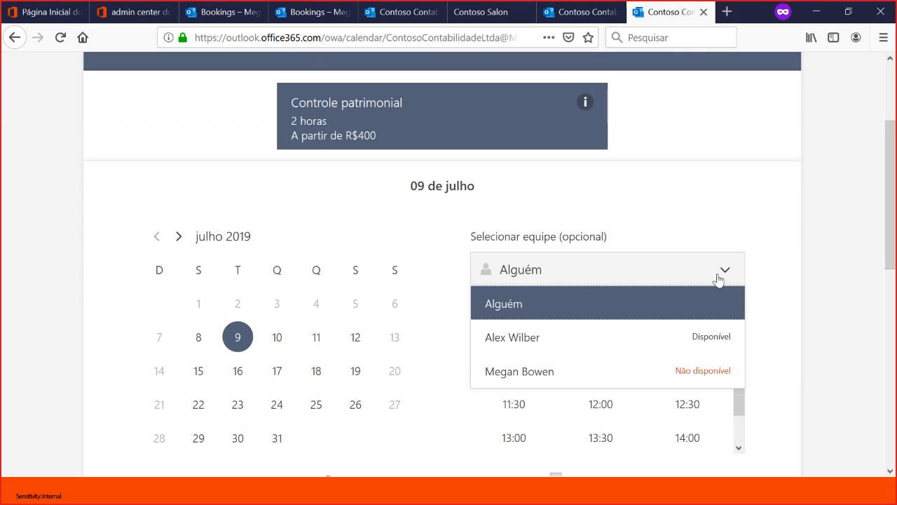
click(278, 338)
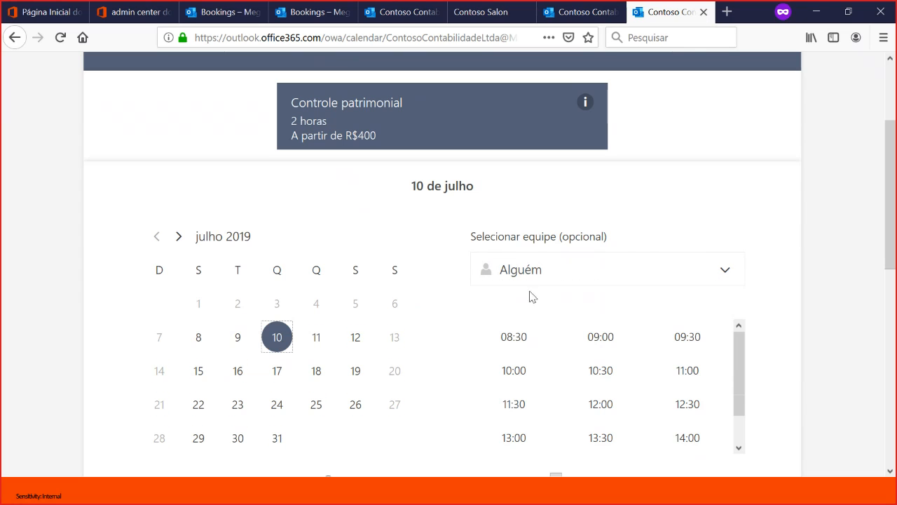
click(675, 268)
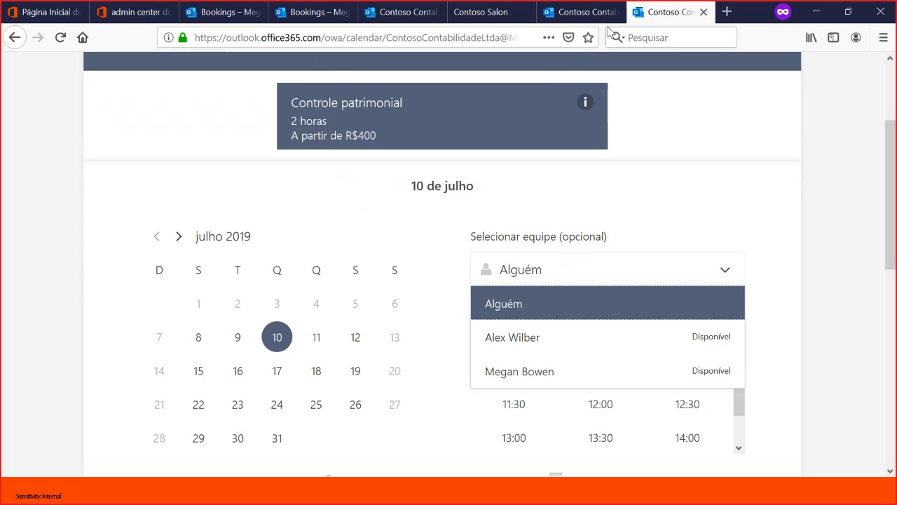
- Save the Controle patrimonial service with its new team assignment and reload the service's booking page
click(583, 12)
click(417, 13)
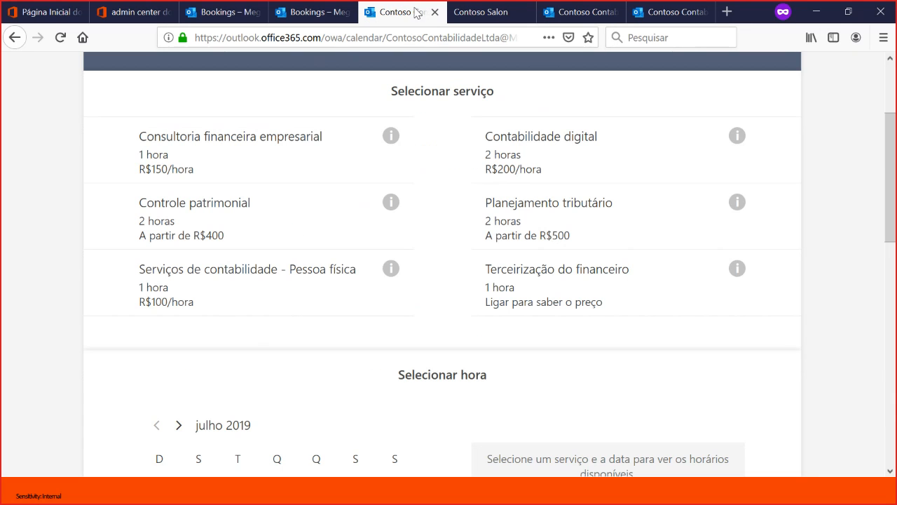
click(311, 13)
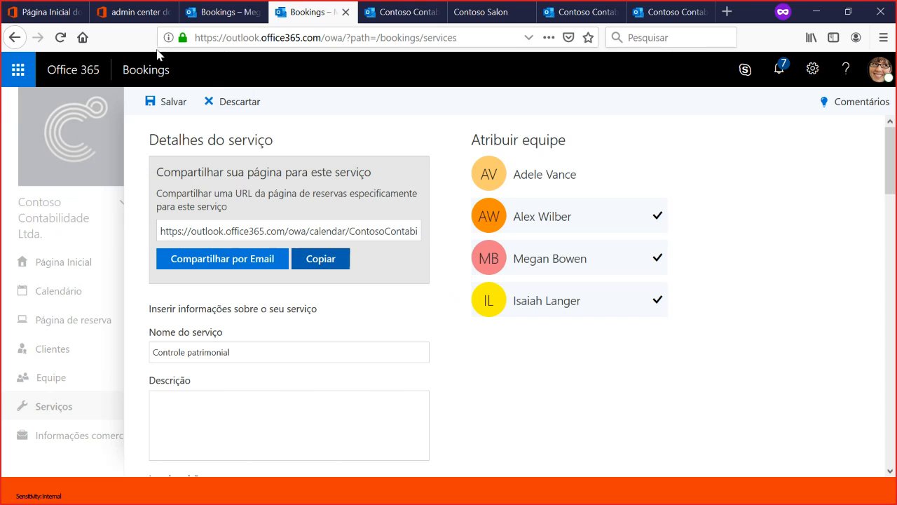
click(168, 102)
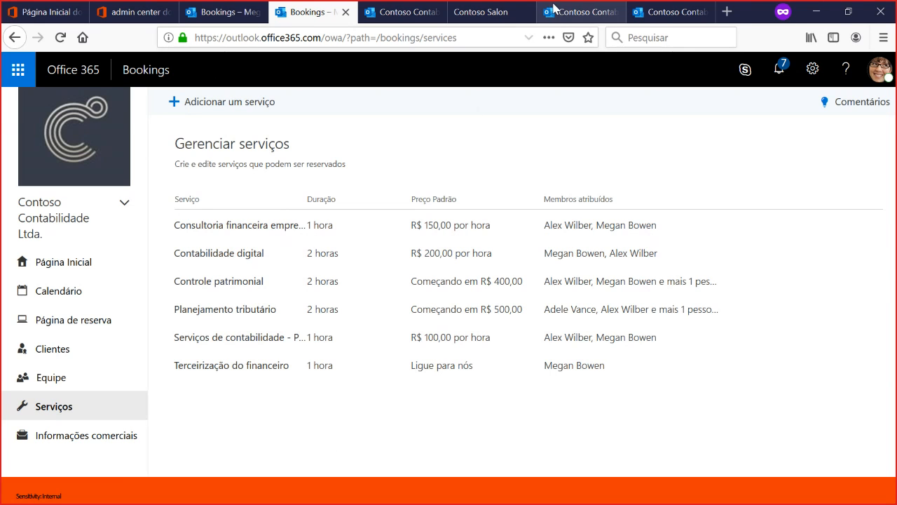
click(666, 13)
key(F5)
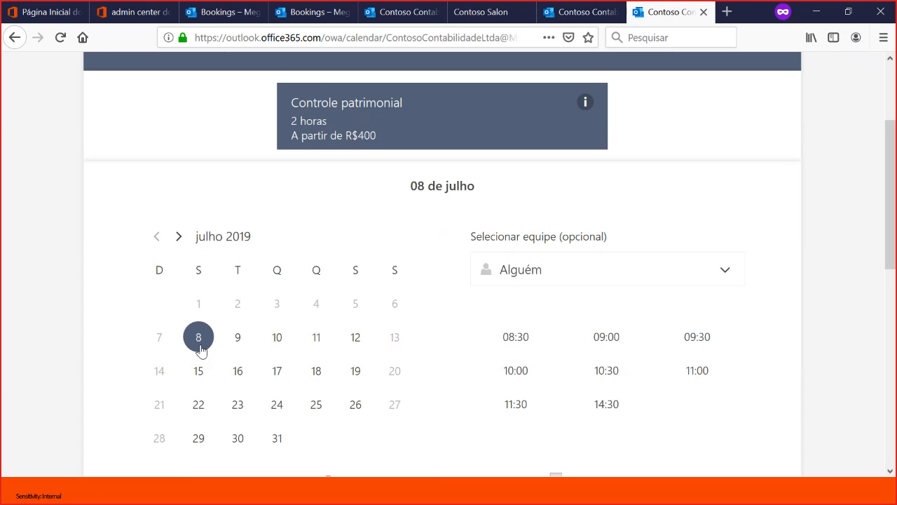
- Compare the team members' availability for Controle patrimonial on 8 and 9 July, including the newly assigned member
click(661, 273)
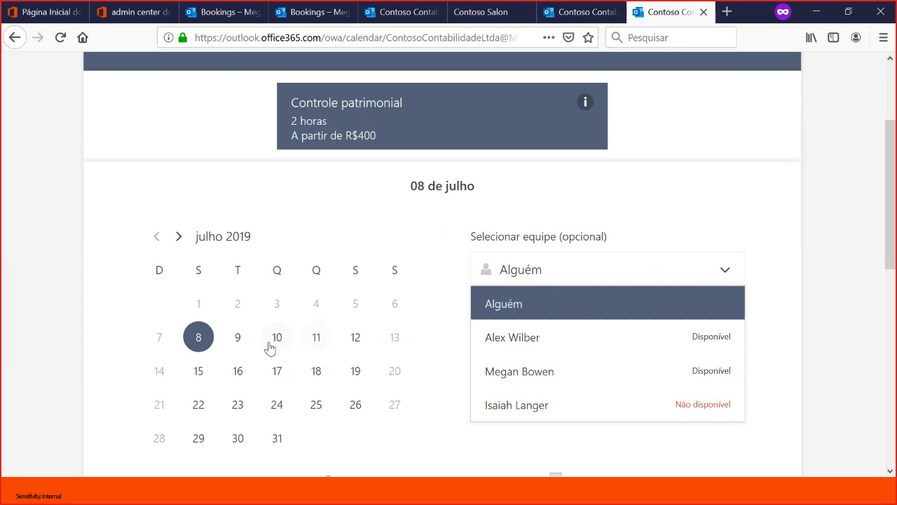
click(237, 339)
click(694, 270)
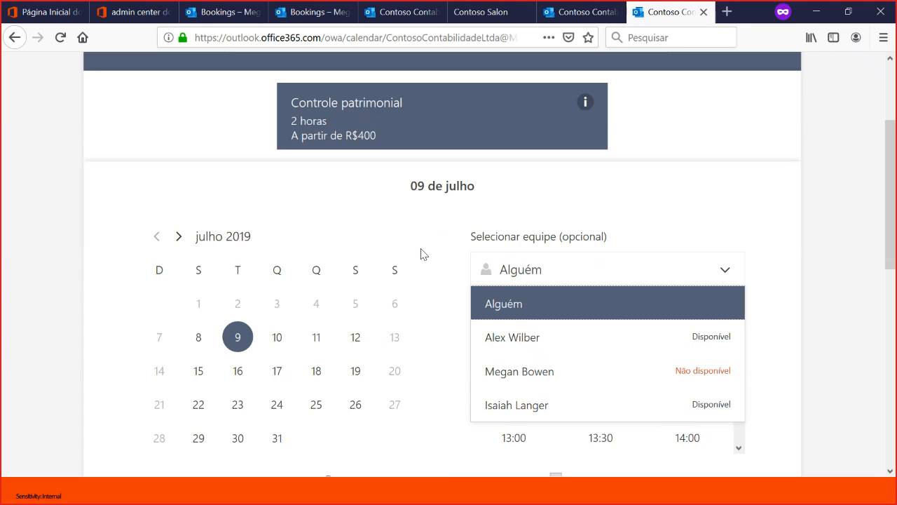
drag(421, 249, 451, 256)
click(457, 291)
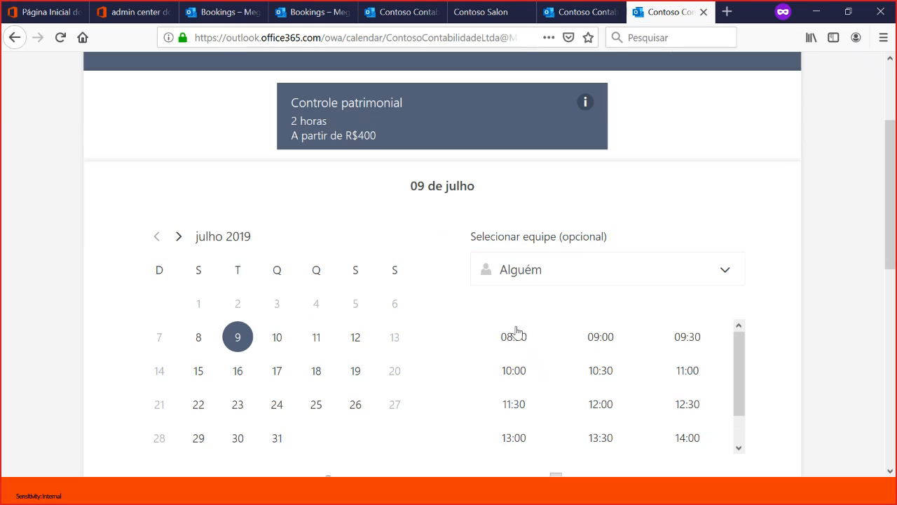
- Pick the 14:30 slot on 9 July and choose the newly assigned team member for the appointment
scroll(638, 424, down, 1)
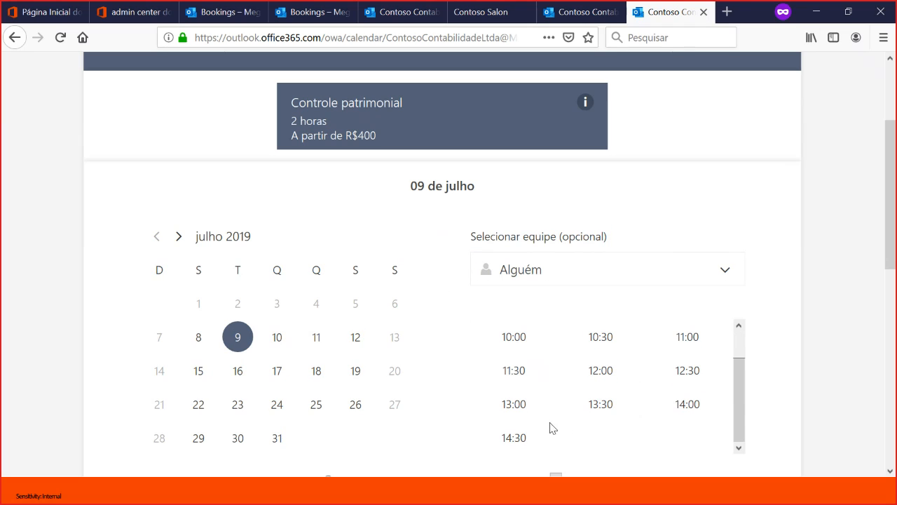
click(517, 438)
click(615, 274)
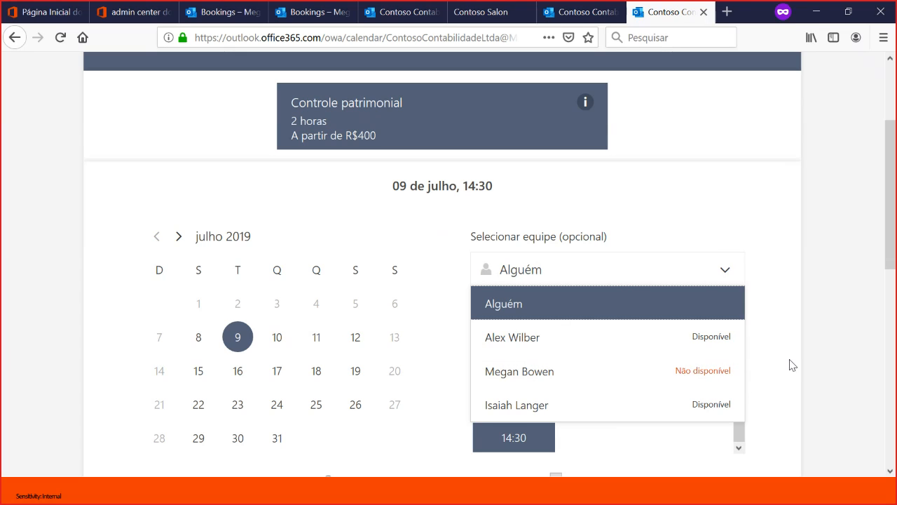
click(621, 406)
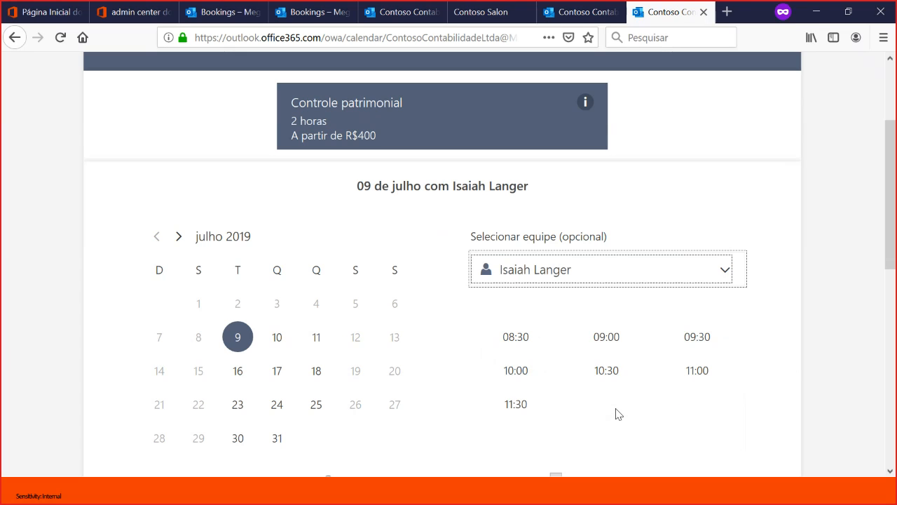
- Fill in the customer's name, e-mail, phone number and address, and try to submit the reservation
scroll(471, 308, down, 5)
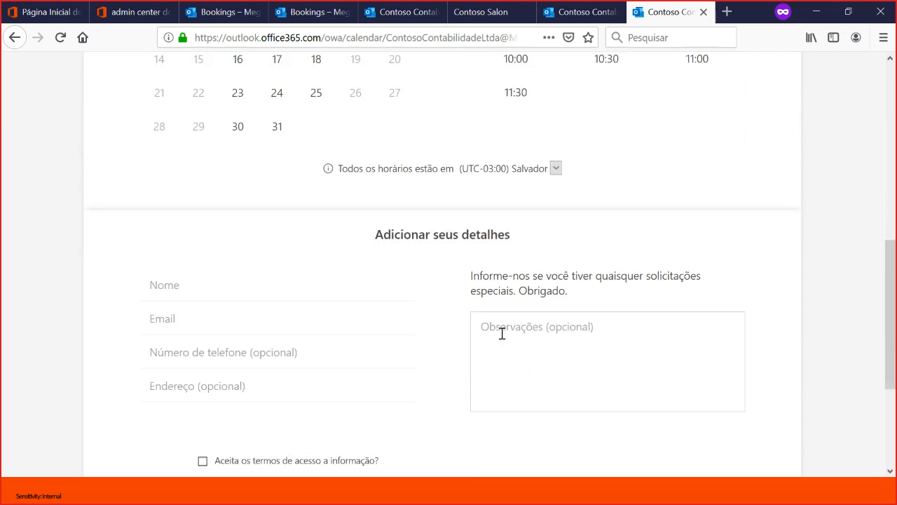
click(273, 235)
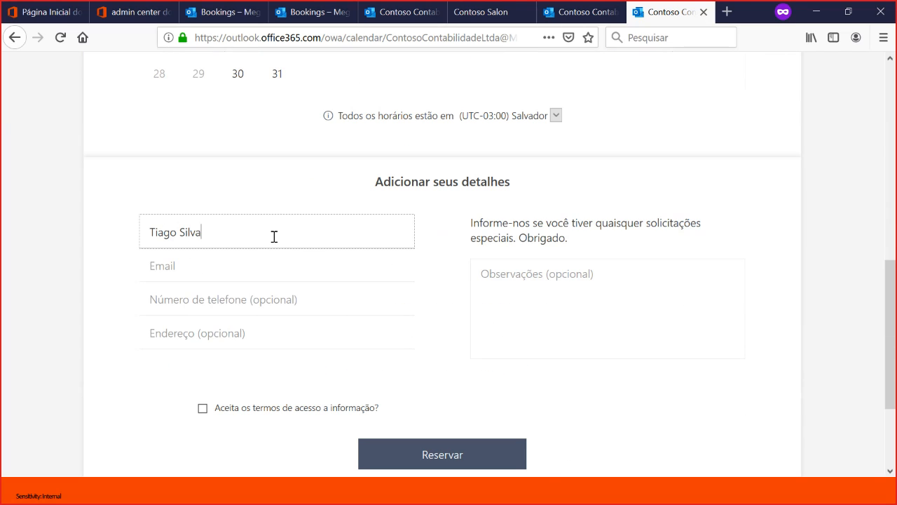
key(Tab)
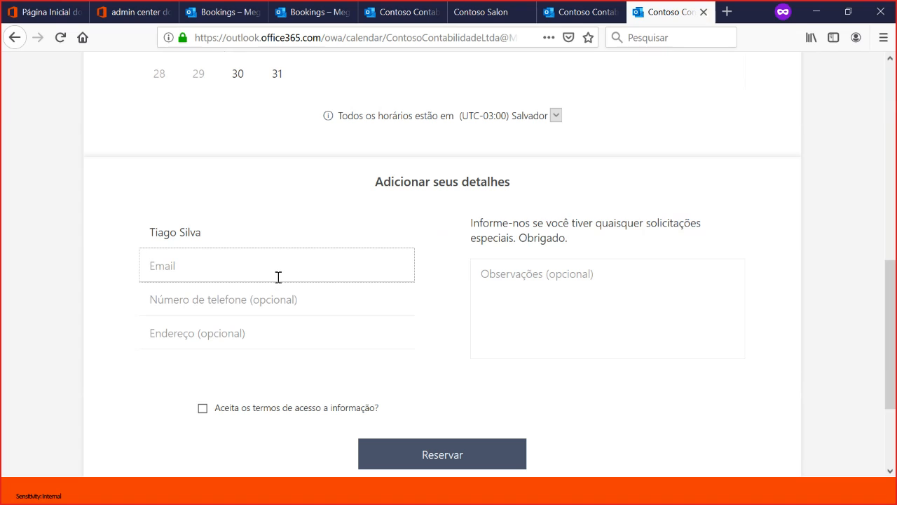
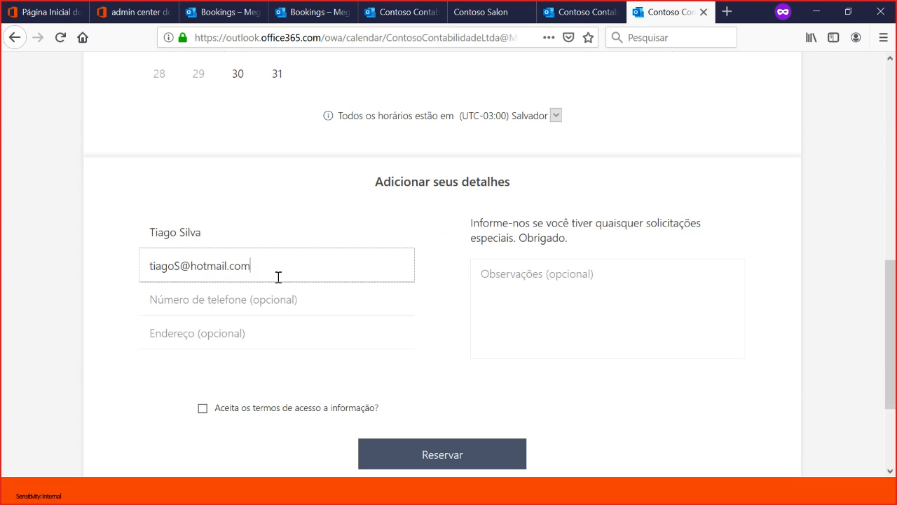
key(Tab)
text(81)
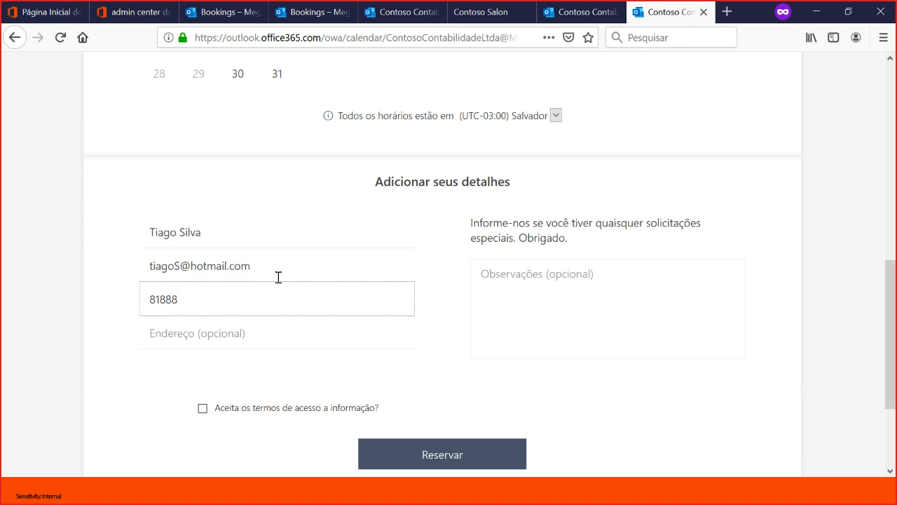
key(Tab)
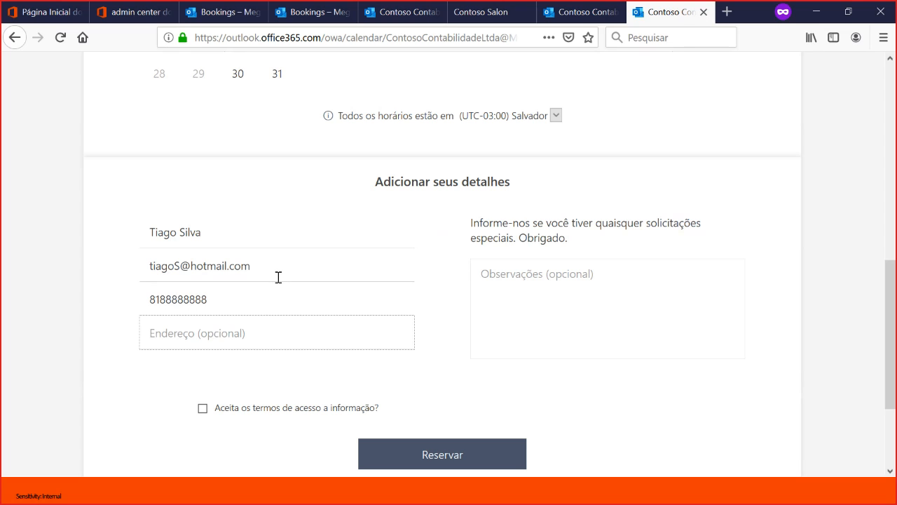
text(Rua ABC)
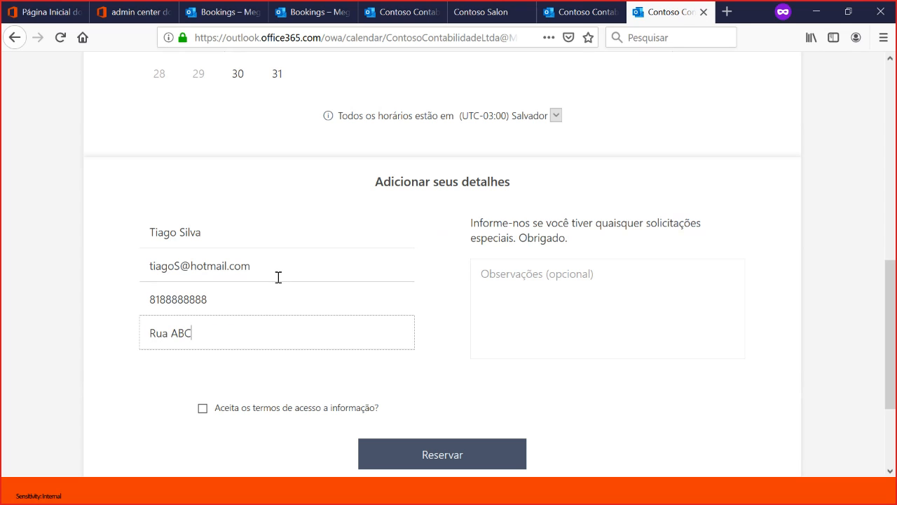
click(204, 412)
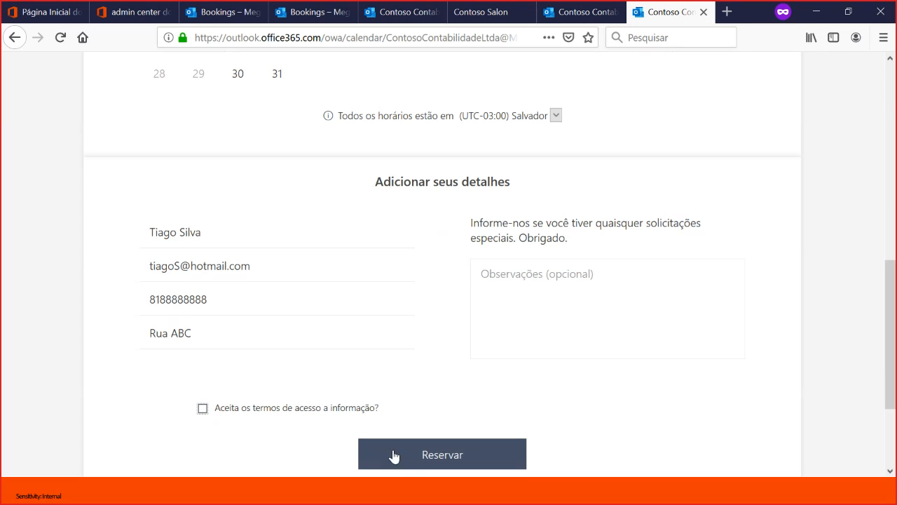
click(418, 464)
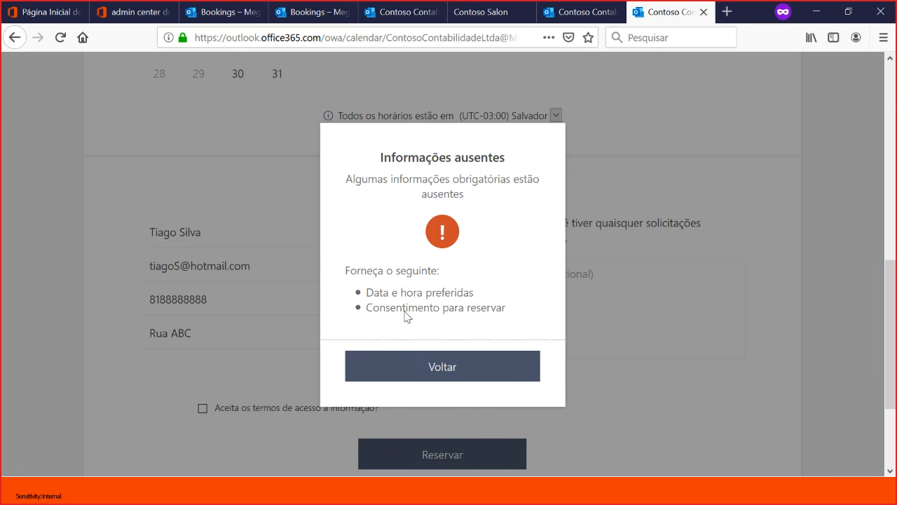
- Dismiss the missing-information notice and choose 9 July at 08:30 for the Controle patrimonial appointment
click(411, 369)
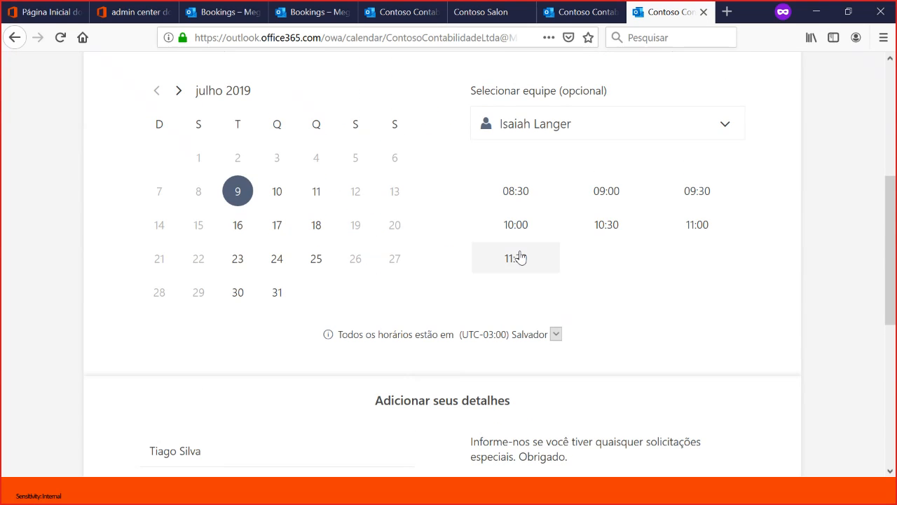
scroll(500, 280, up, 2)
scroll(499, 280, down, 7)
scroll(330, 352, up, 4)
scroll(329, 353, down, 2)
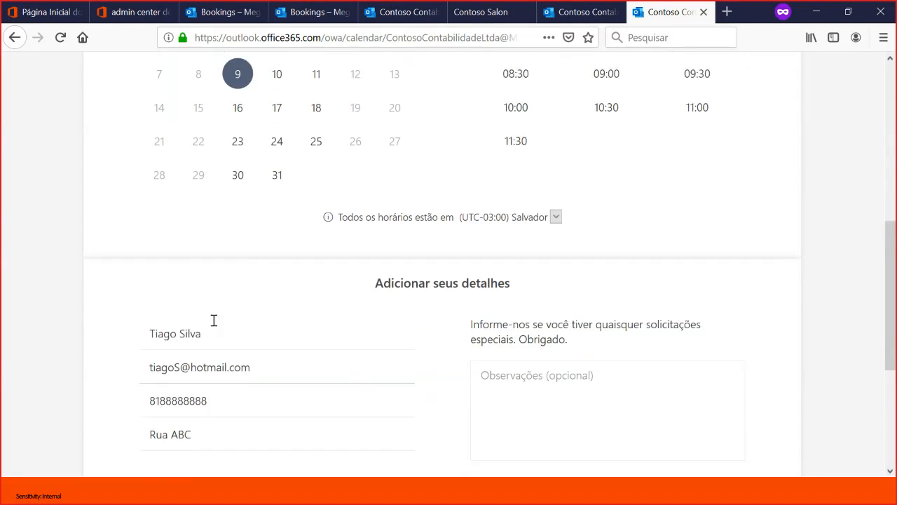
scroll(248, 98, up, 4)
click(239, 198)
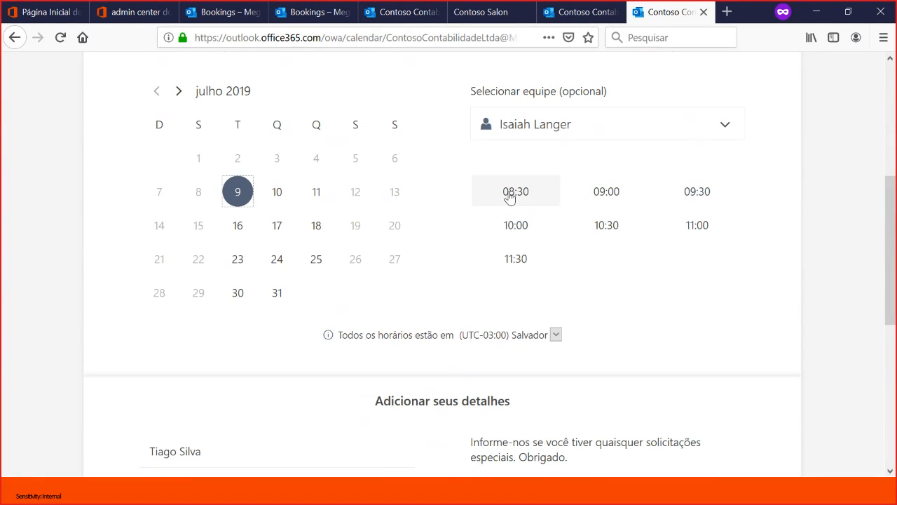
click(532, 203)
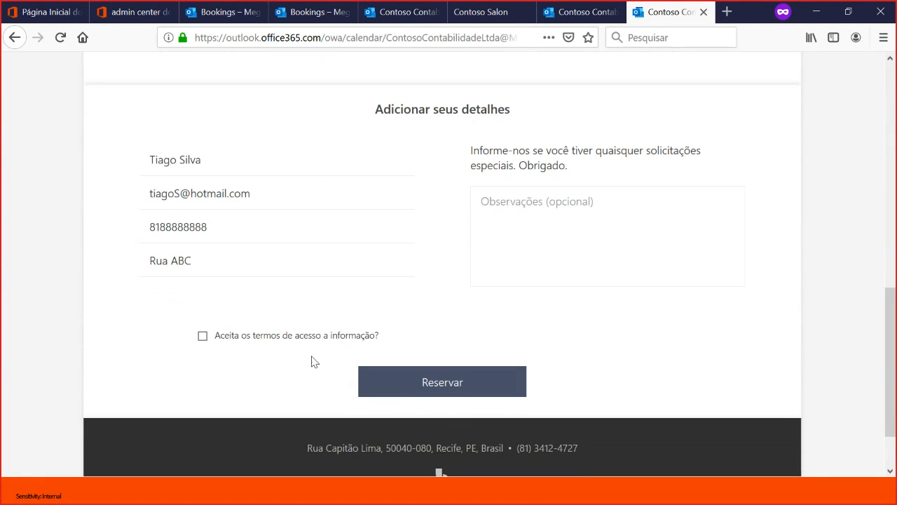
- Accept the information access terms, submit the reservation and acknowledge its confirmation
click(203, 336)
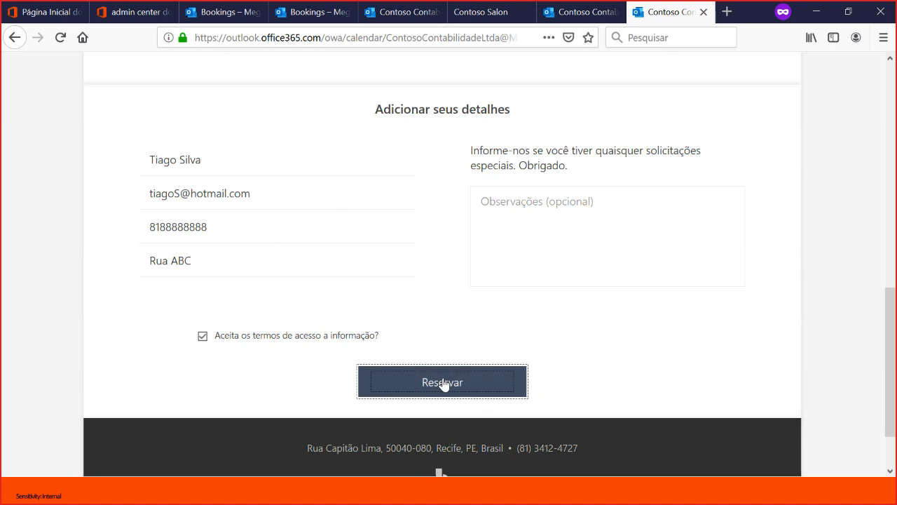
click(443, 381)
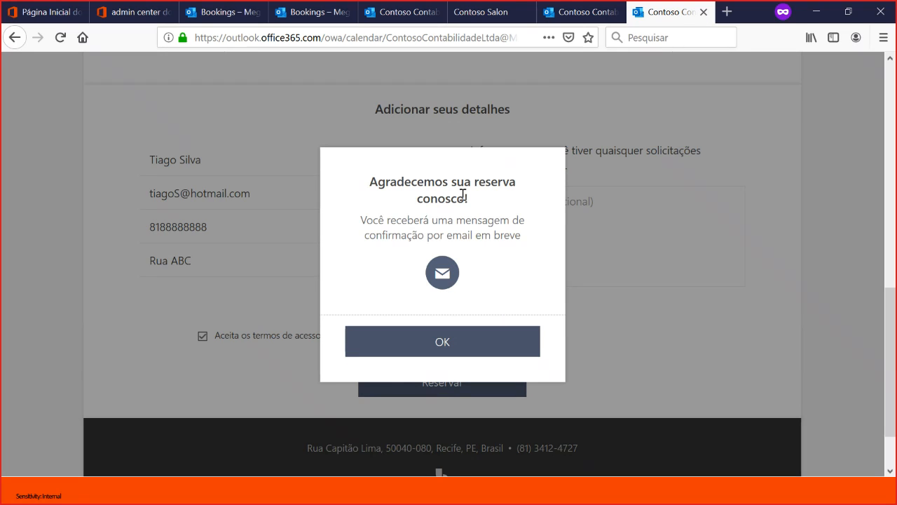
click(443, 348)
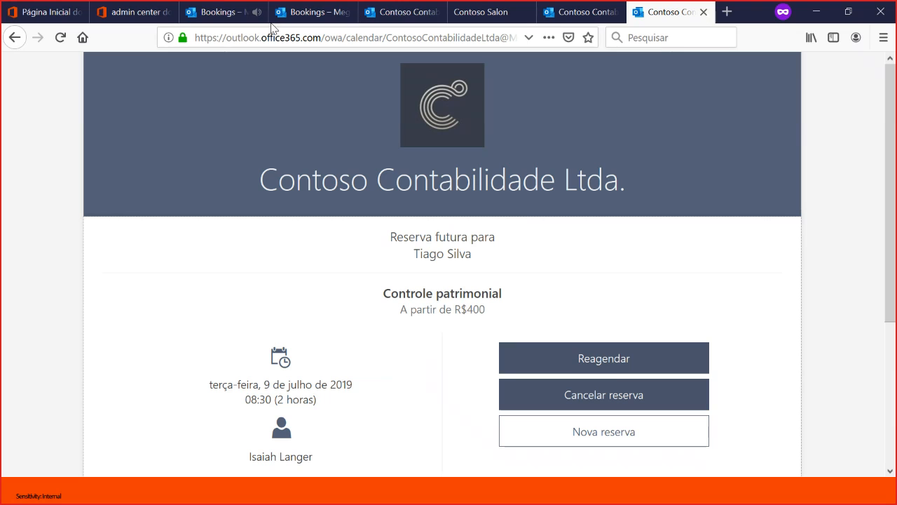
- Return to service management in Bookings, open Controle patrimonial for editing, and expand the full text of its 1-day reminder
click(223, 14)
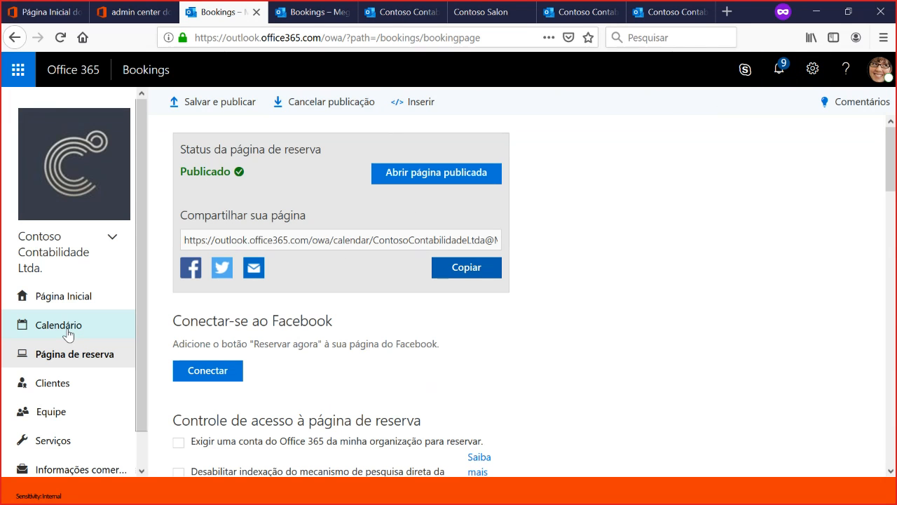
click(308, 15)
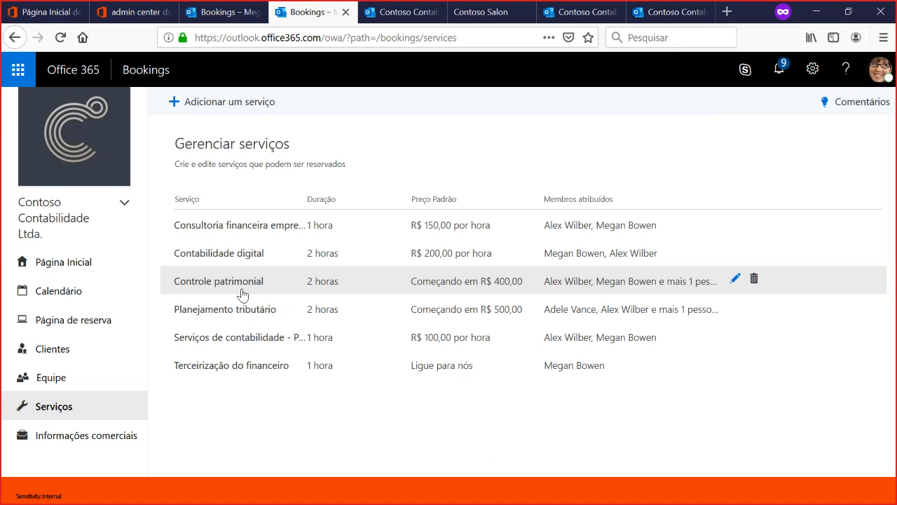
click(242, 294)
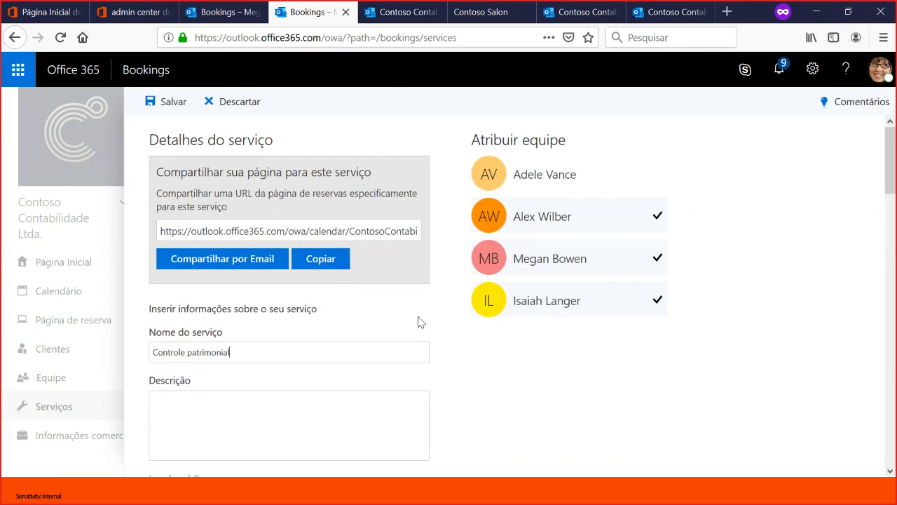
scroll(426, 357, down, 2)
scroll(425, 357, down, 6)
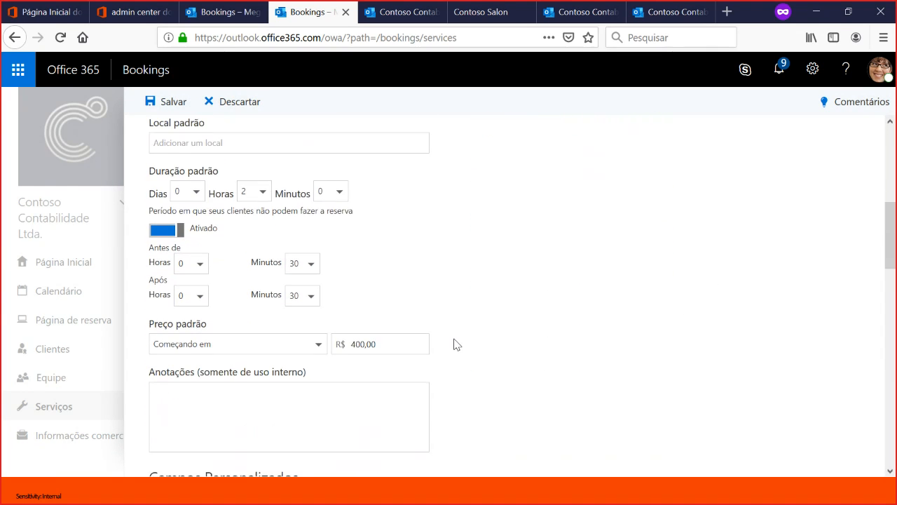
scroll(452, 343, down, 2)
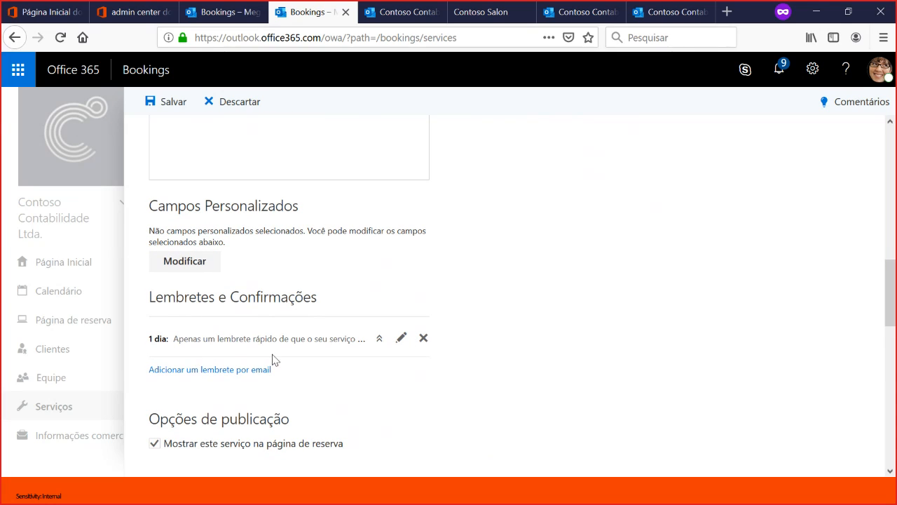
click(380, 340)
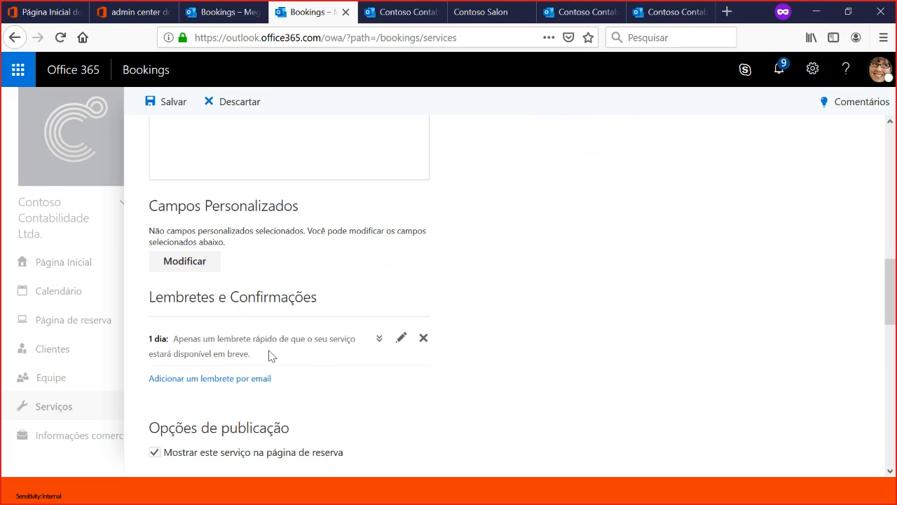
- Draft an additional e-mail reminder timed at 1 hora and addressed to Todos os participantes
click(207, 379)
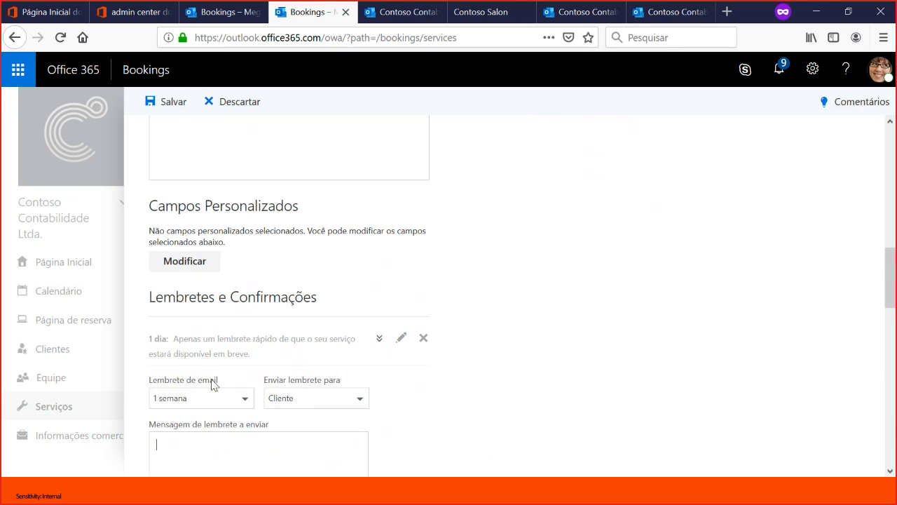
click(245, 398)
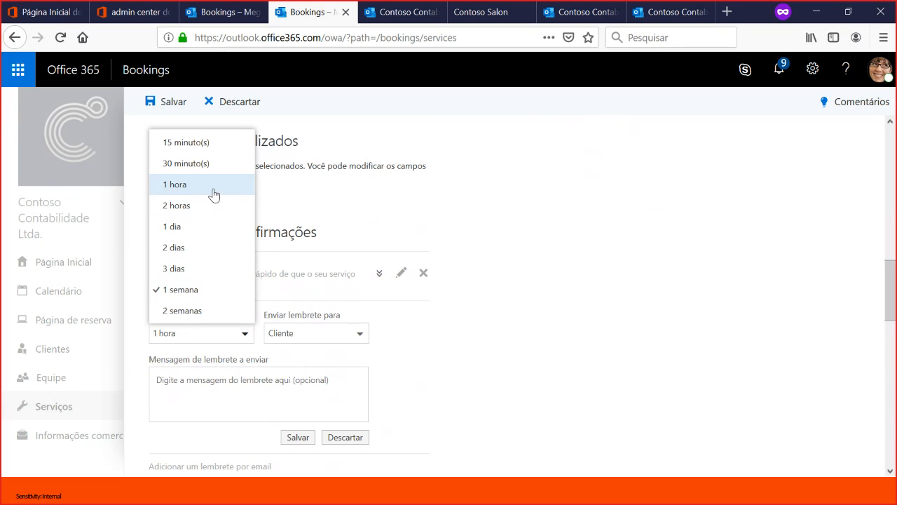
click(212, 185)
click(266, 378)
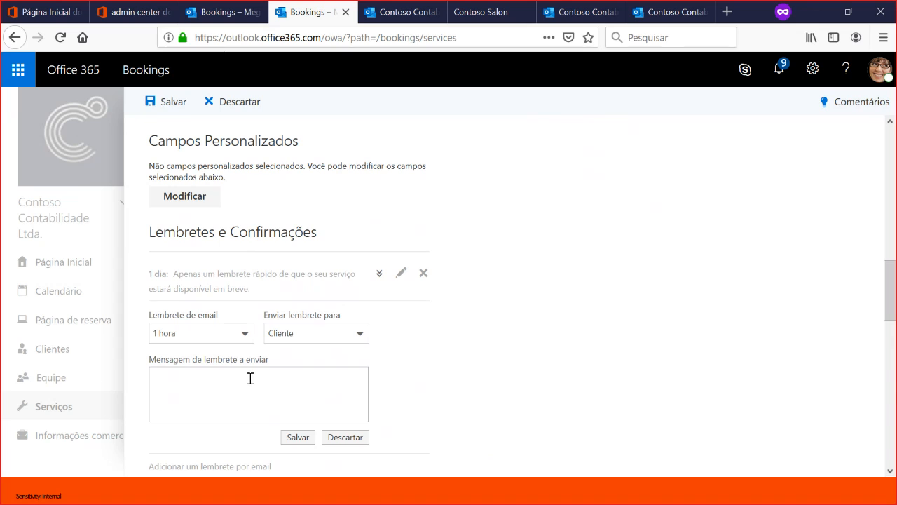
click(361, 334)
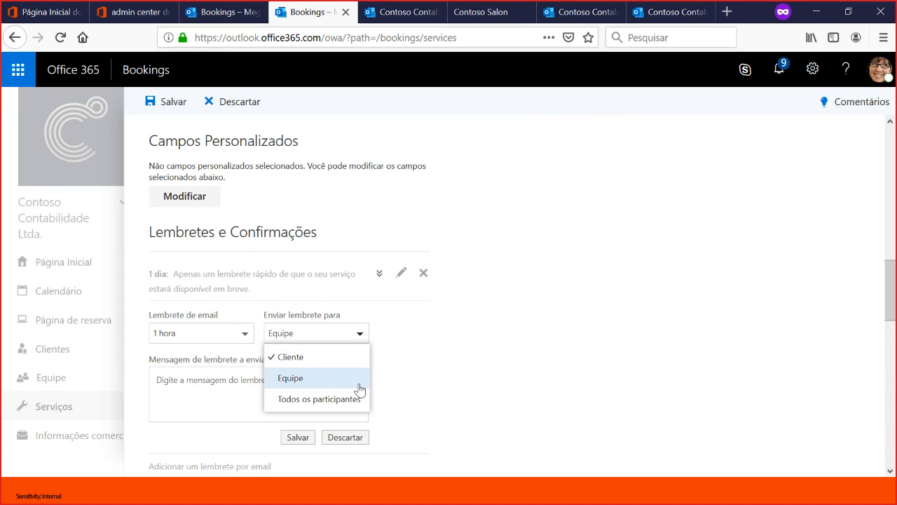
click(321, 403)
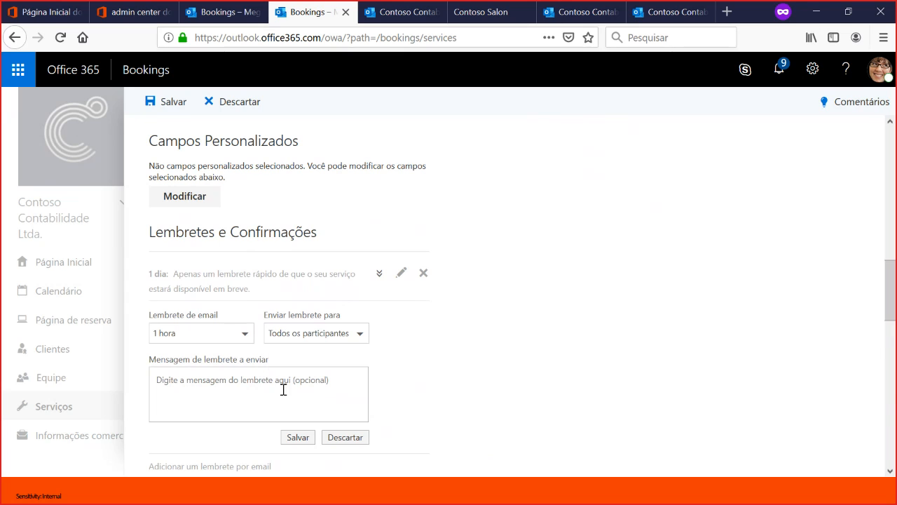
click(214, 381)
- Turn the service's buffer time off and on again, with 30 minutes both before and after each booking
scroll(430, 320, down, 4)
scroll(387, 311, up, 2)
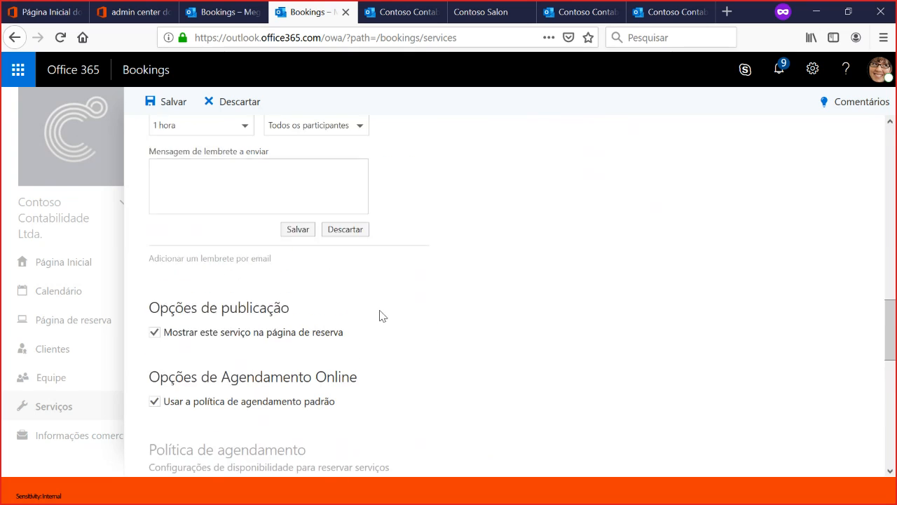
scroll(316, 330, up, 7)
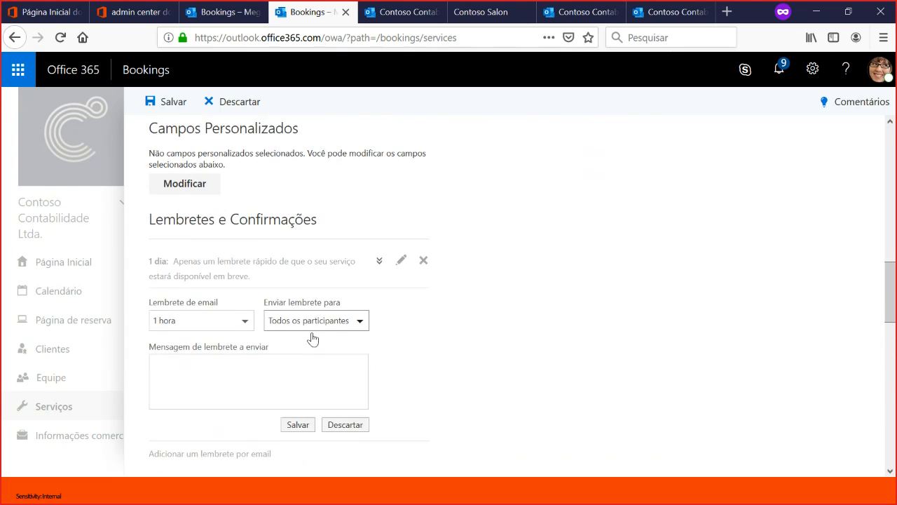
scroll(223, 356, up, 2)
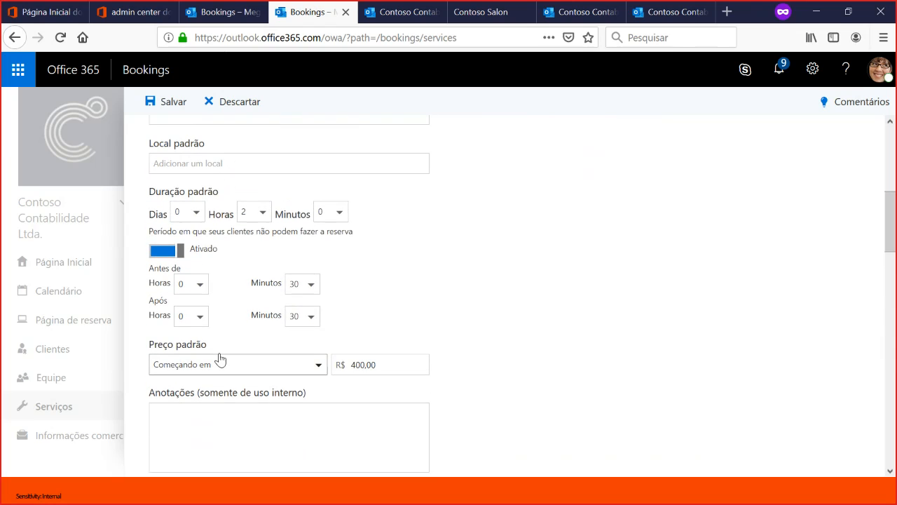
scroll(202, 331, up, 2)
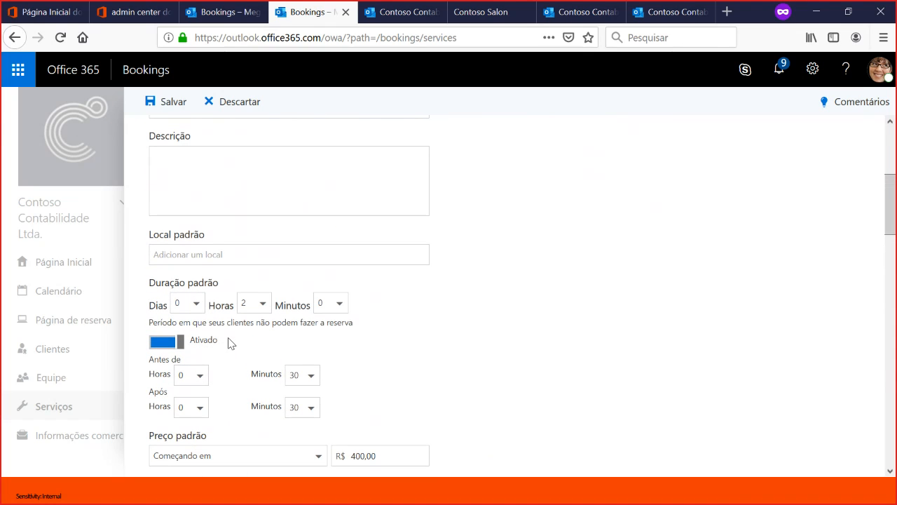
click(164, 343)
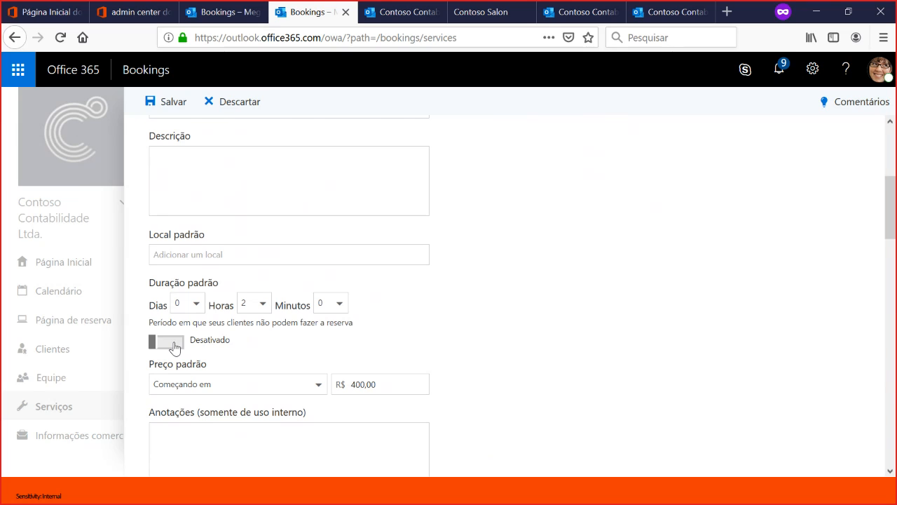
click(174, 344)
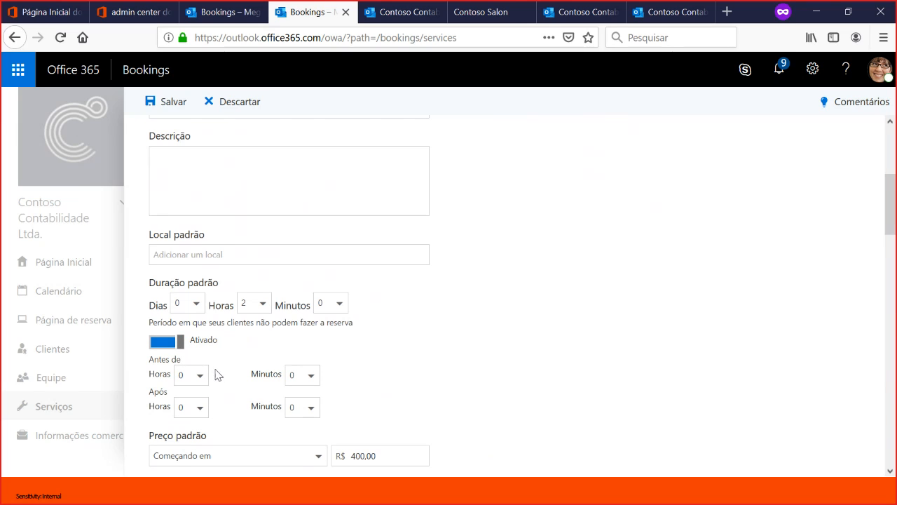
click(317, 379)
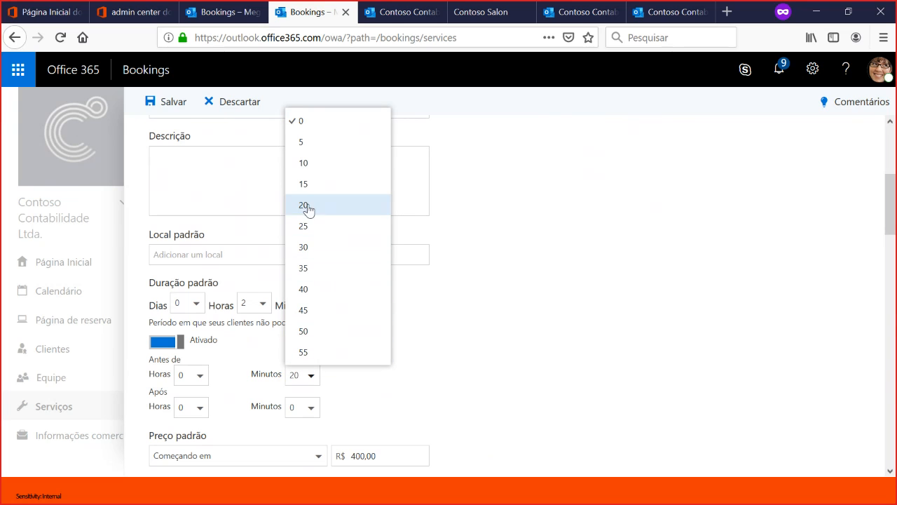
click(321, 250)
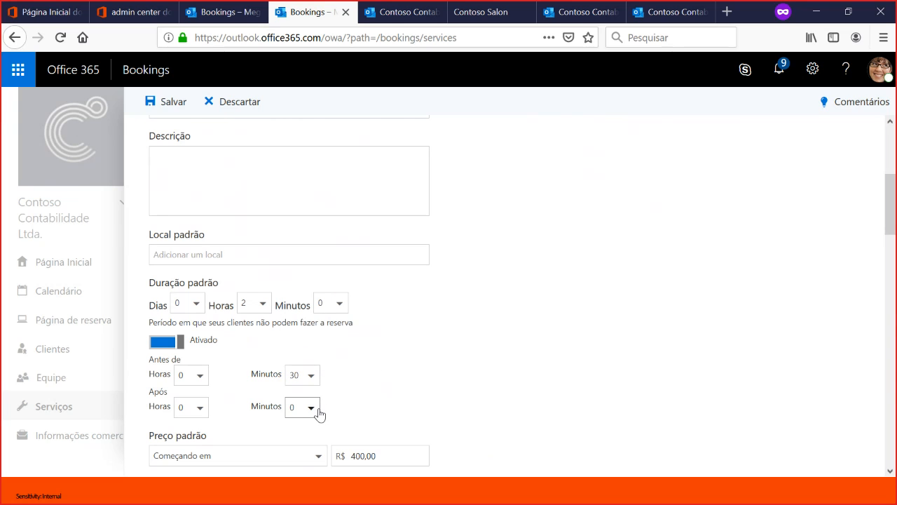
click(316, 408)
click(333, 280)
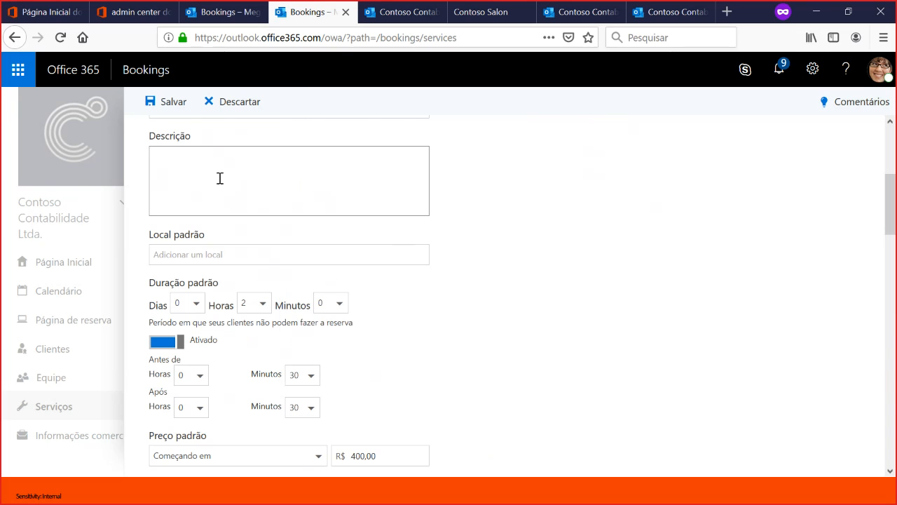
- Discard the unsaved 1 hora e-mail reminder for all participants
scroll(471, 387, down, 10)
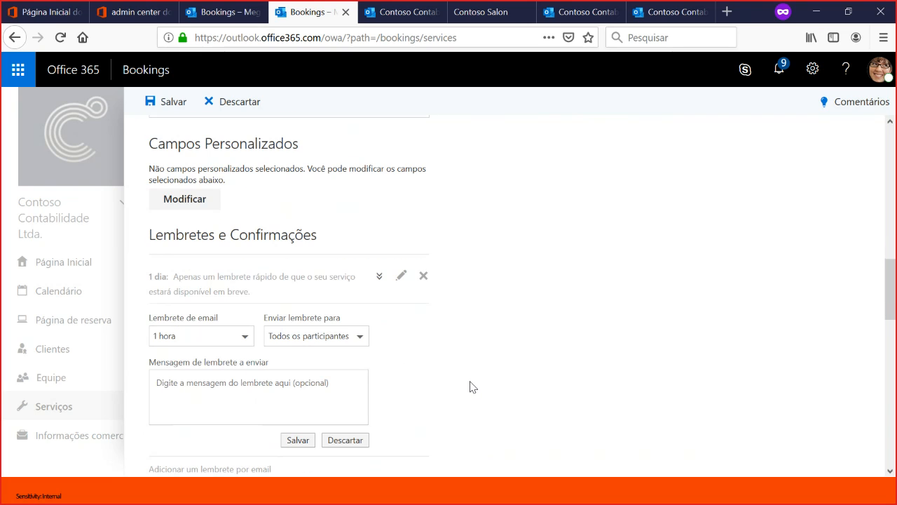
scroll(385, 308, up, 4)
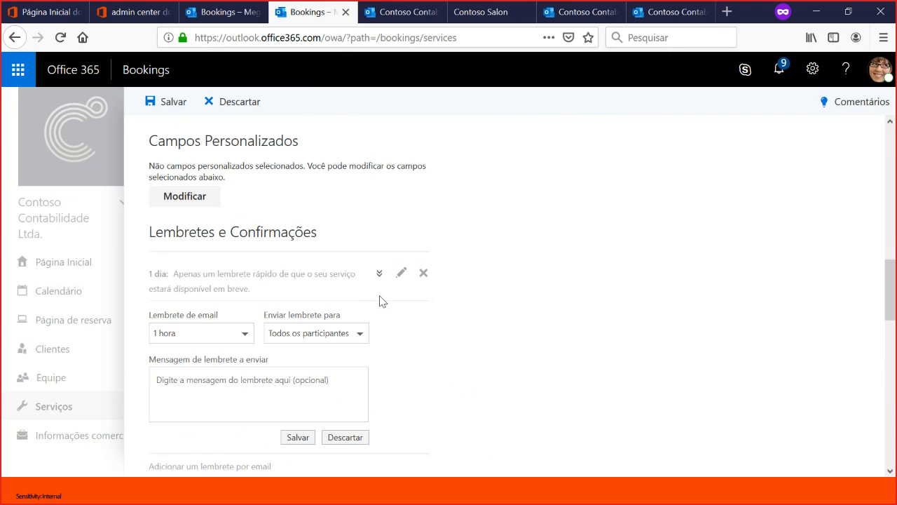
click(347, 437)
- Save the Controle patrimonial service after reviewing its scheduling policy, and open the booking calendar
scroll(442, 381, down, 2)
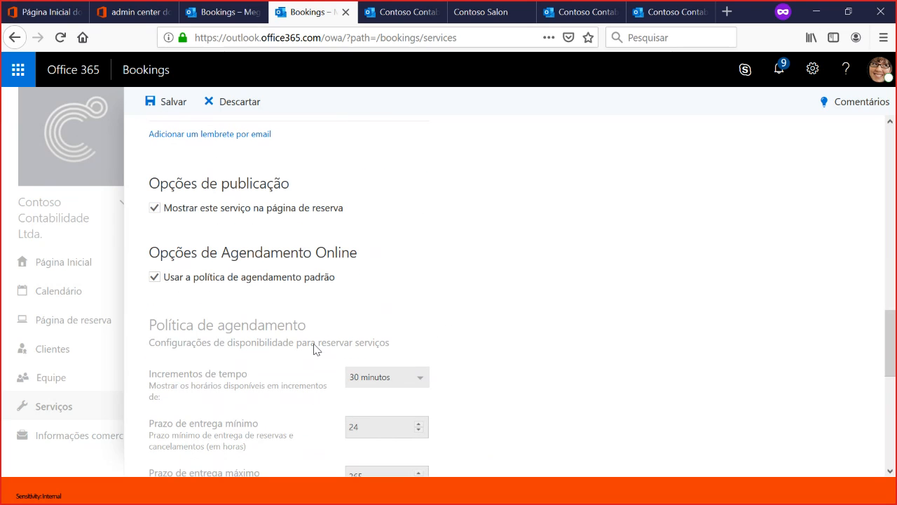
scroll(315, 344, down, 6)
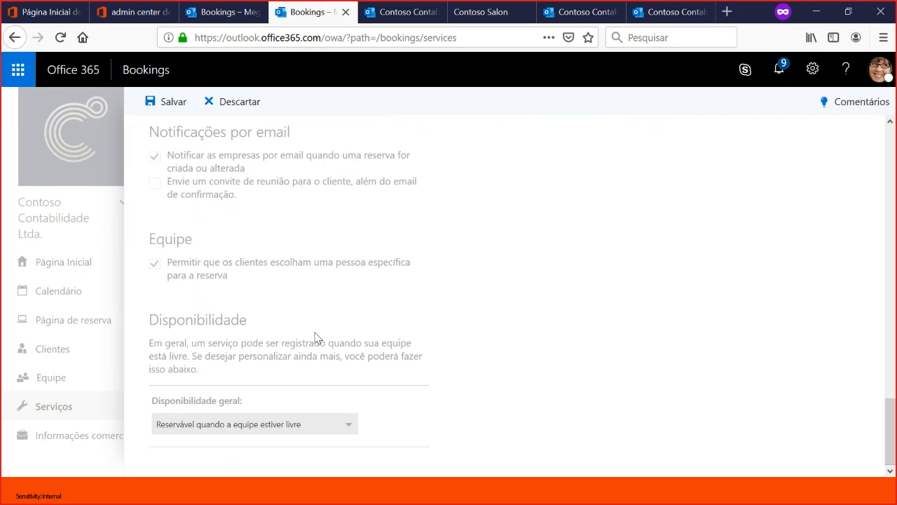
scroll(294, 350, up, 15)
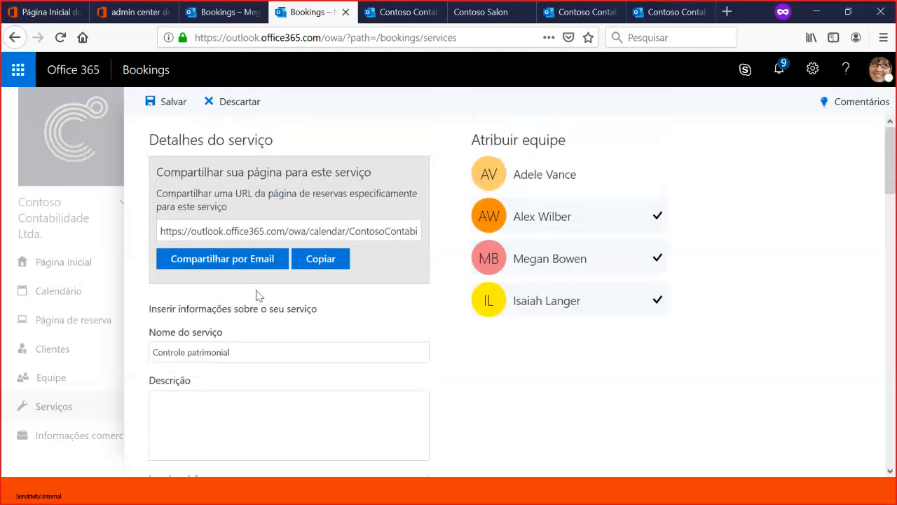
click(173, 105)
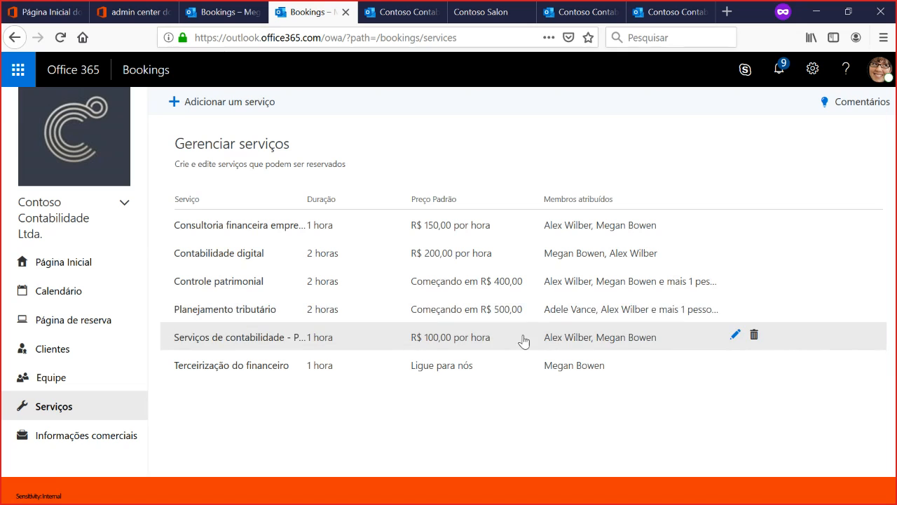
click(66, 297)
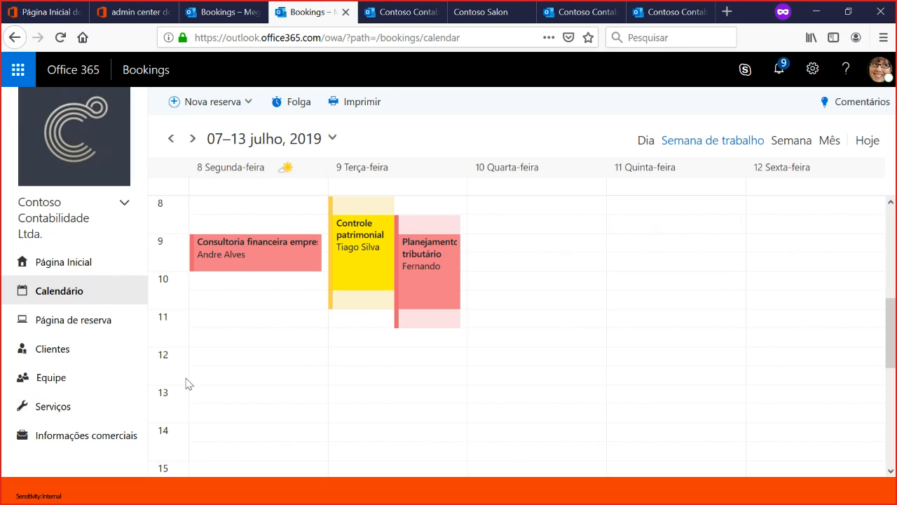
- In the business information, open sábado for business from 08:00 to 13:00
click(67, 418)
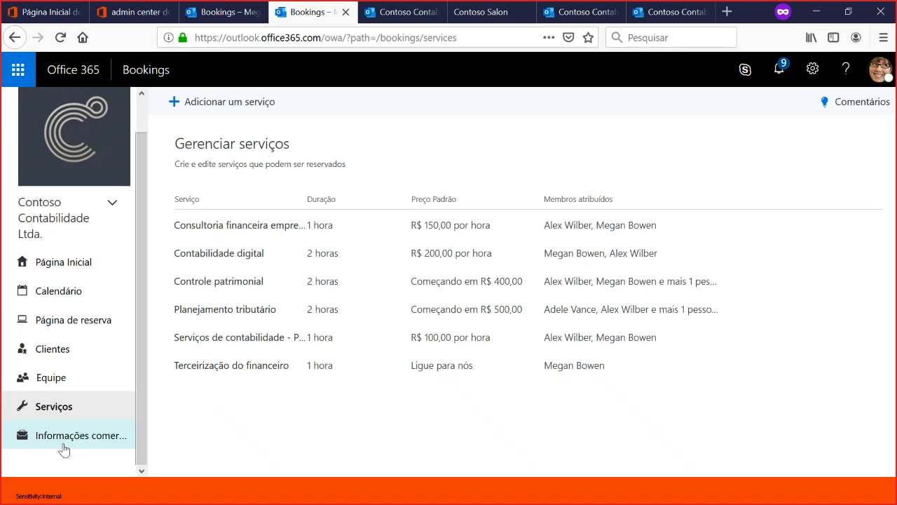
click(64, 449)
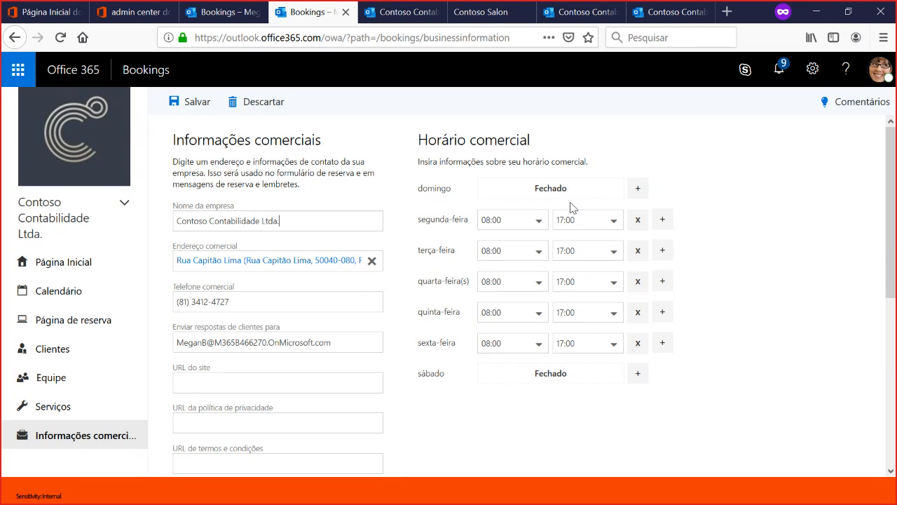
click(638, 373)
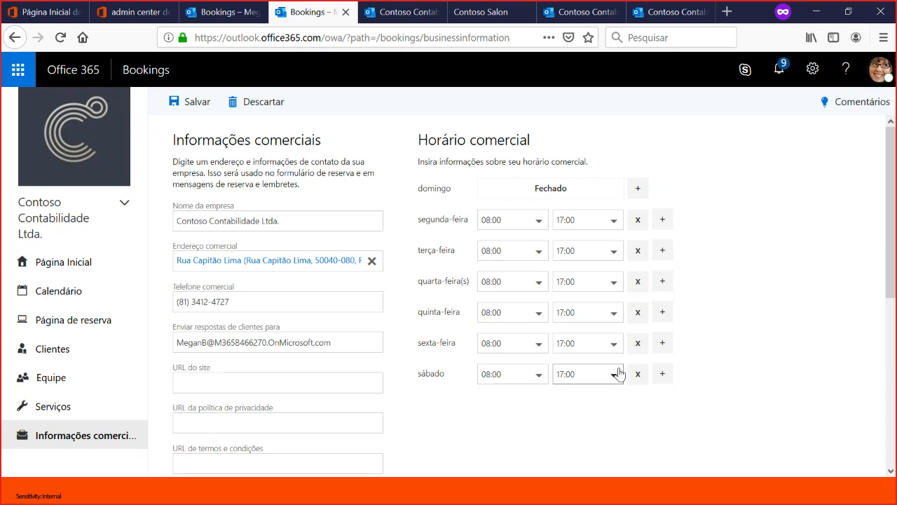
click(614, 374)
drag(622, 312, 617, 286)
click(579, 255)
- Split the segunda-feira business hours into two periods, 08:00 to 12:00 and 13:00 to 17:00
click(616, 222)
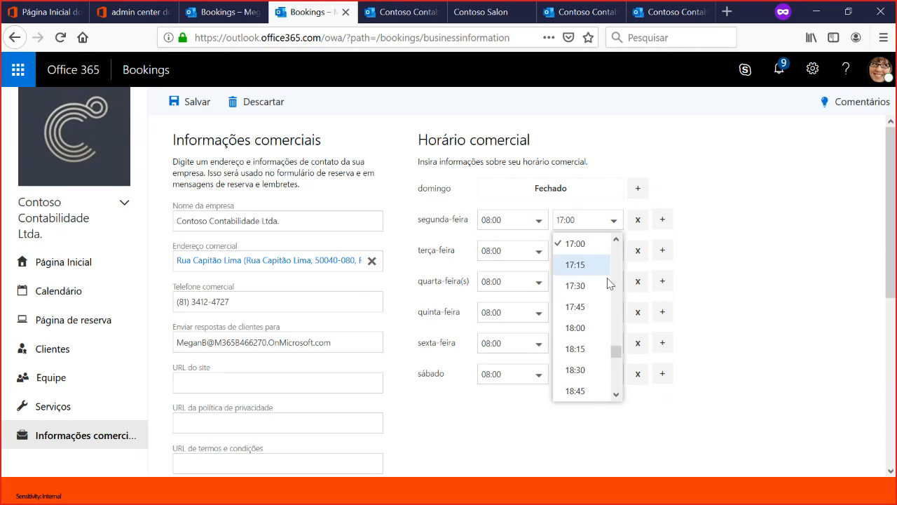
drag(613, 349, 617, 326)
click(616, 239)
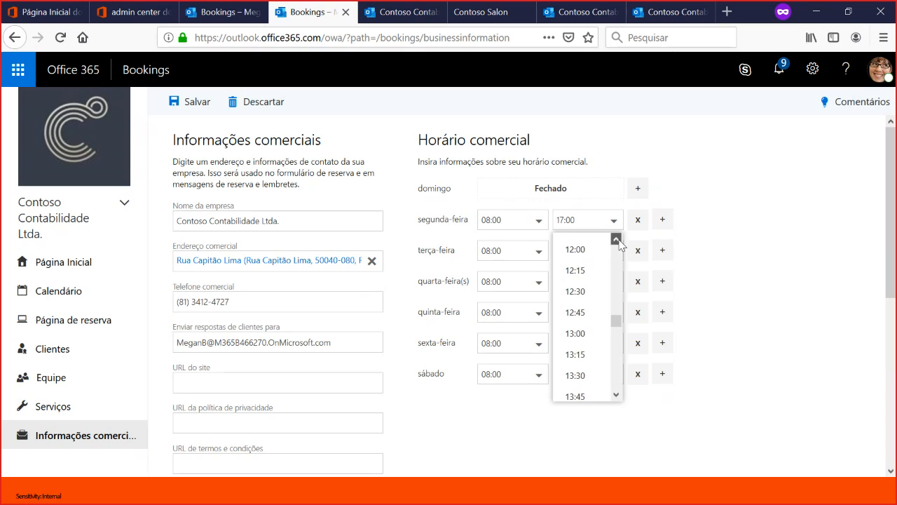
click(595, 249)
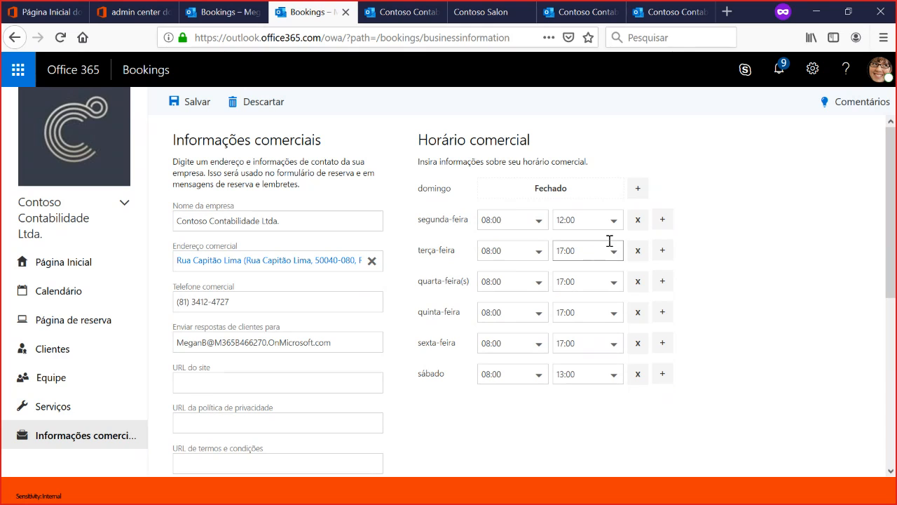
click(662, 220)
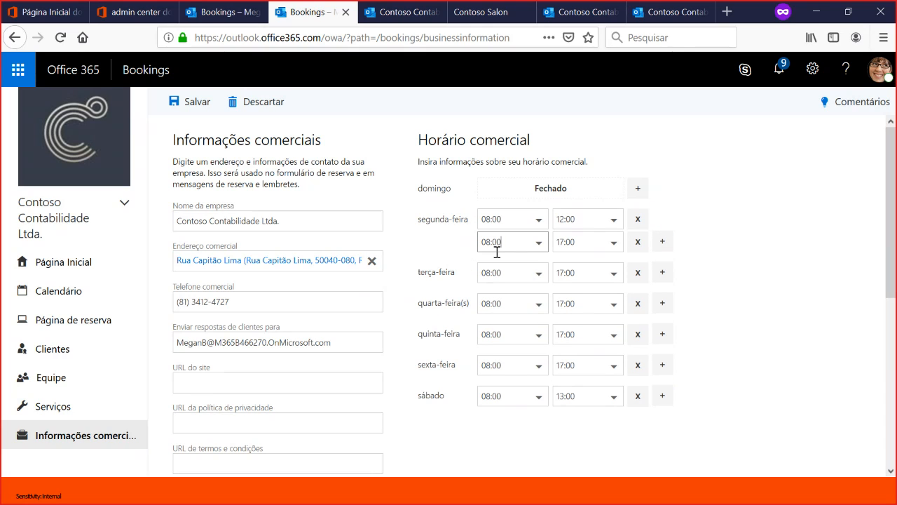
click(537, 244)
mouse_move(541, 325)
mouse_down()
mouse_move(541, 360)
mouse_move(537, 341)
mouse_up()
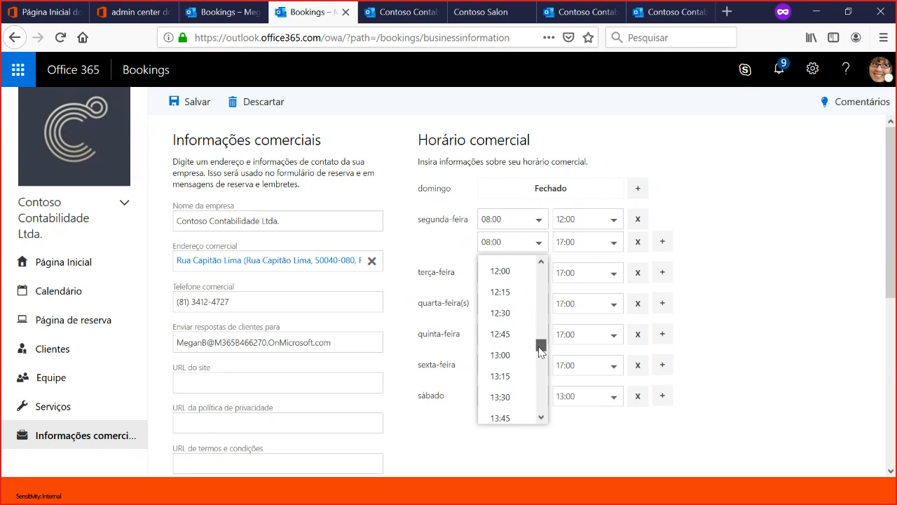
click(503, 354)
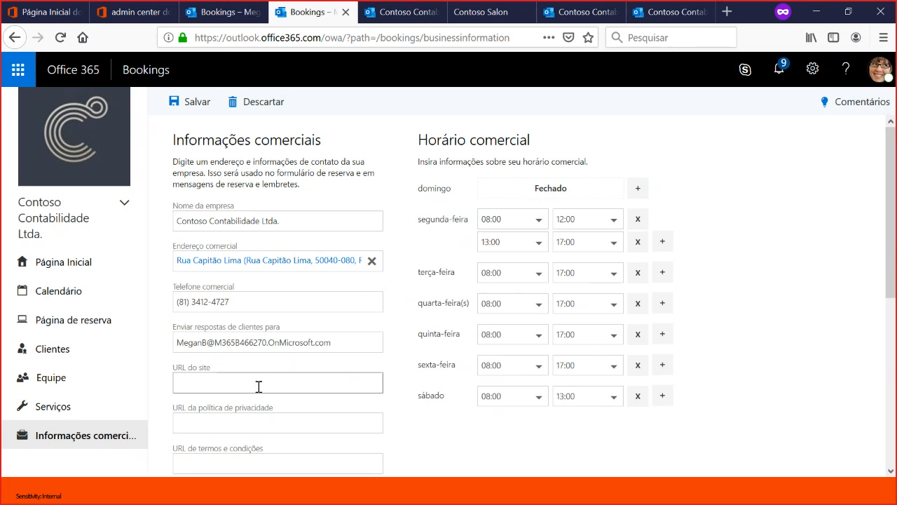
- Review the remaining business information: website and policy URLs, business type, available currencies and company logo
scroll(287, 377, down, 2)
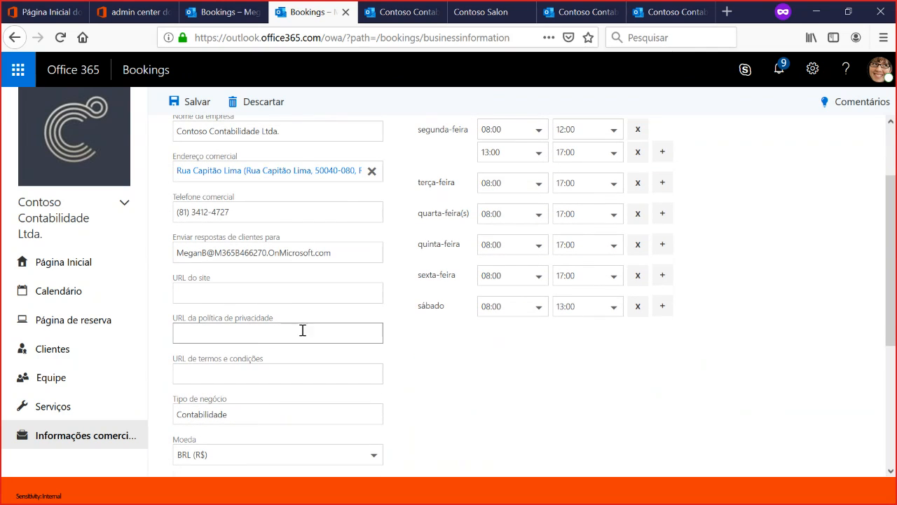
scroll(310, 341, down, 2)
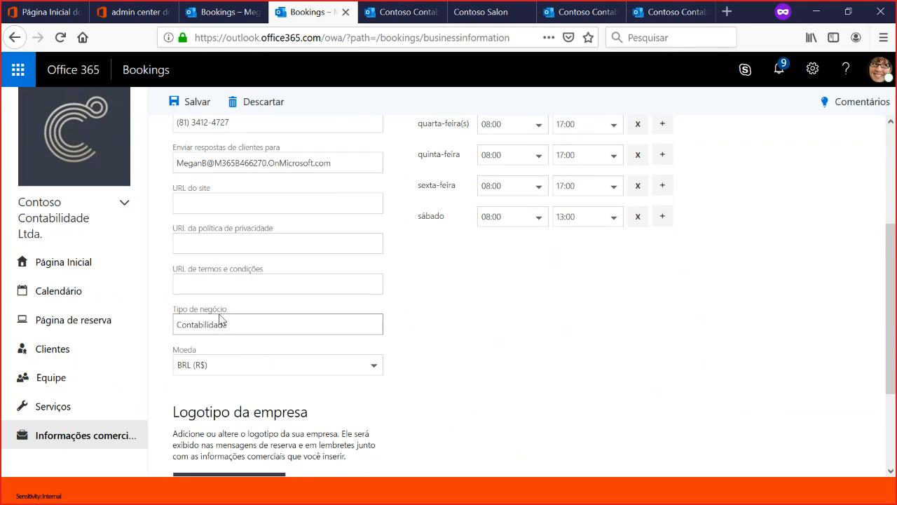
scroll(351, 297, down, 2)
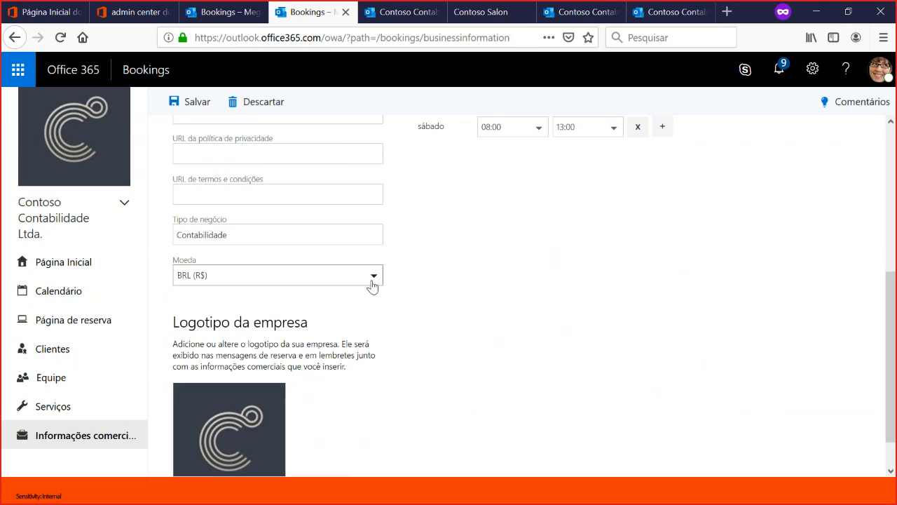
click(373, 278)
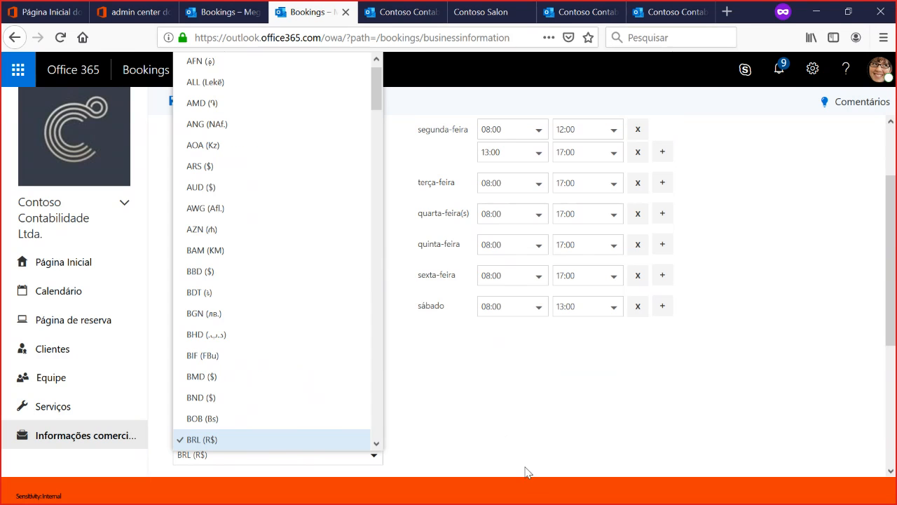
click(545, 440)
scroll(526, 399, down, 5)
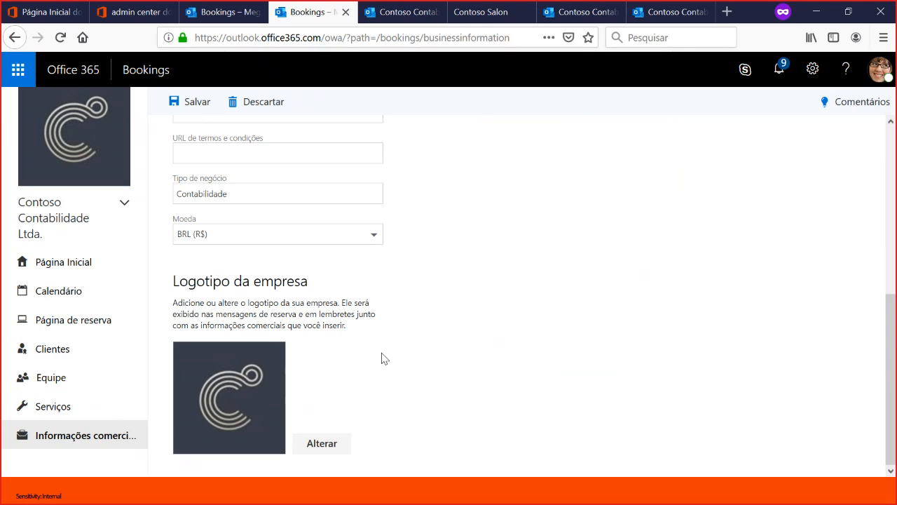
scroll(423, 400, up, 5)
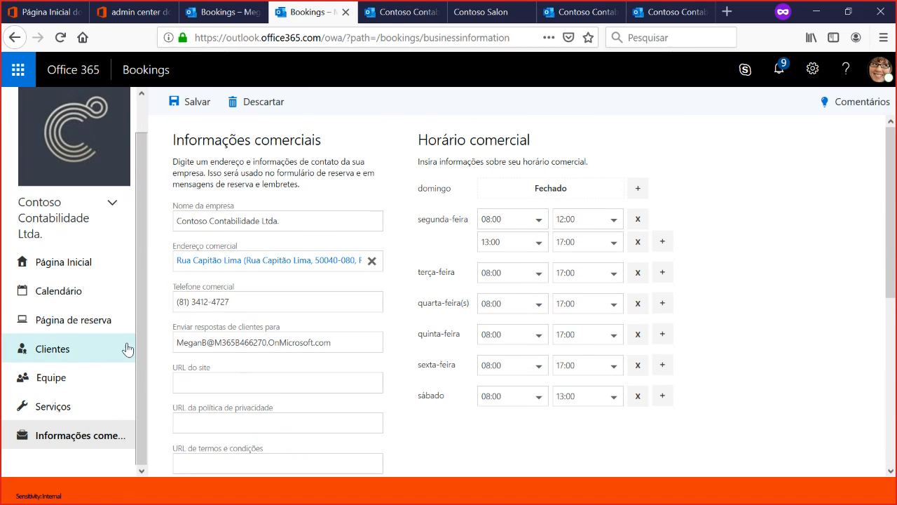
- Leave the business information without keeping the changed hours, and review the 30-day booking activity on the home page
click(68, 272)
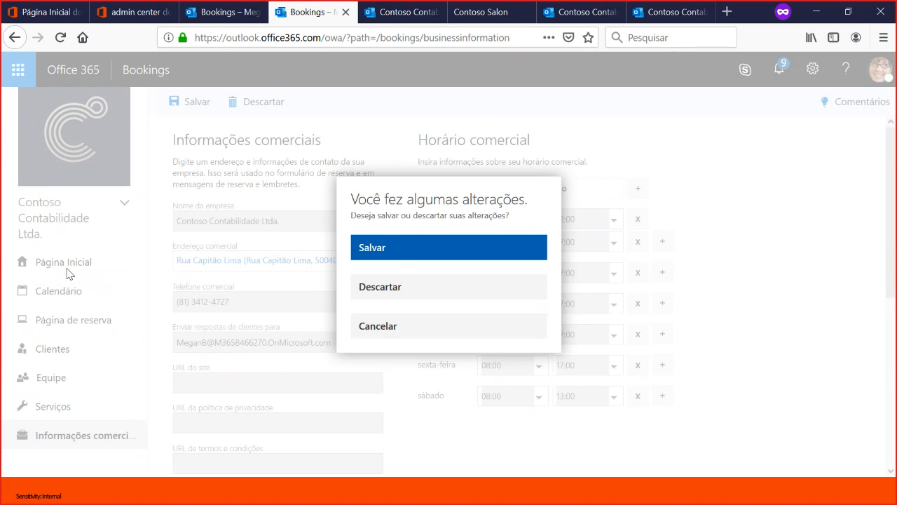
click(423, 288)
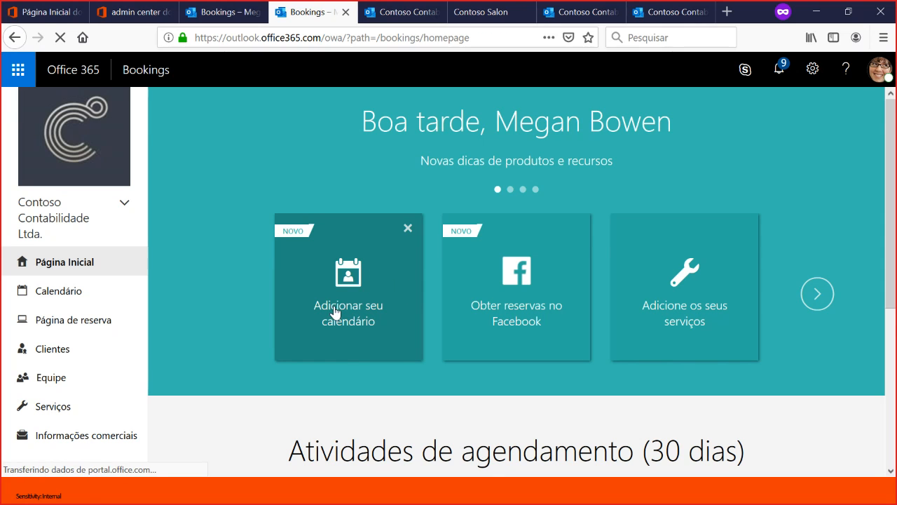
scroll(543, 283, down, 3)
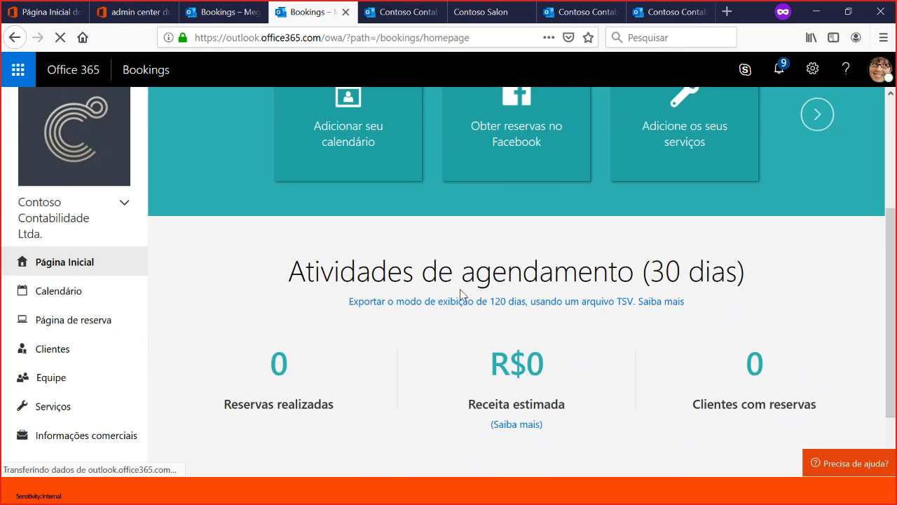
scroll(736, 345, up, 3)
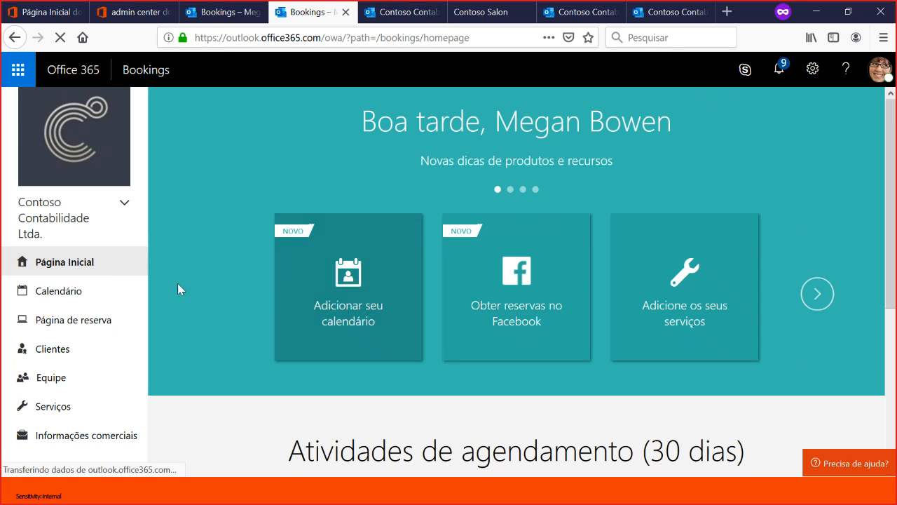
- Switch to the Contoso Landscaping booking business and review its 30-day booking activity
click(111, 203)
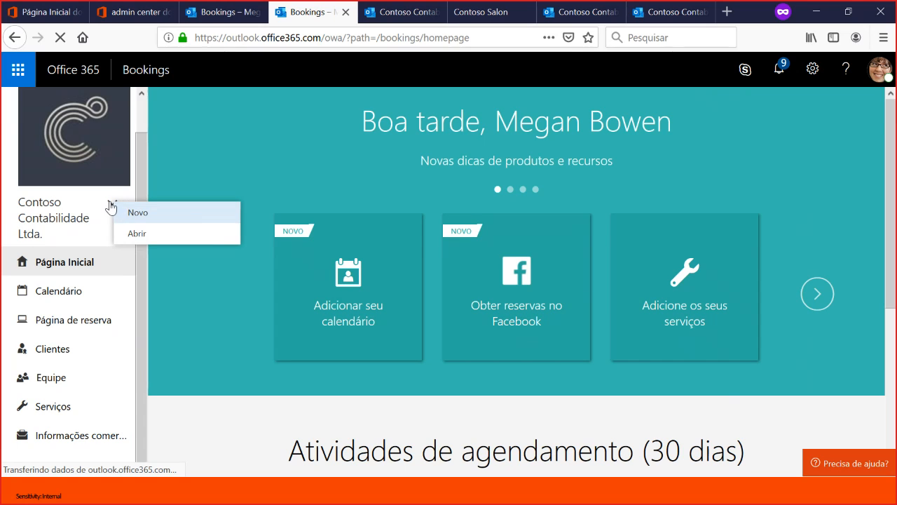
click(155, 233)
click(447, 293)
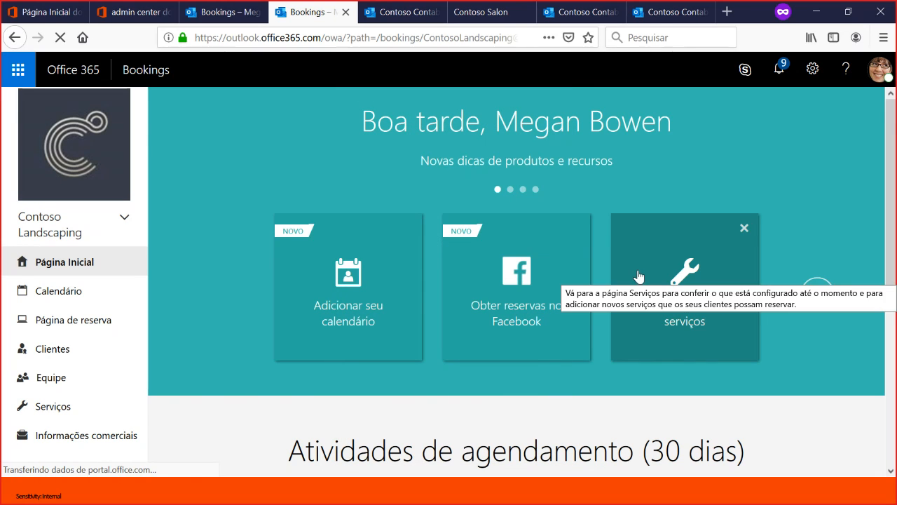
scroll(222, 303, down, 2)
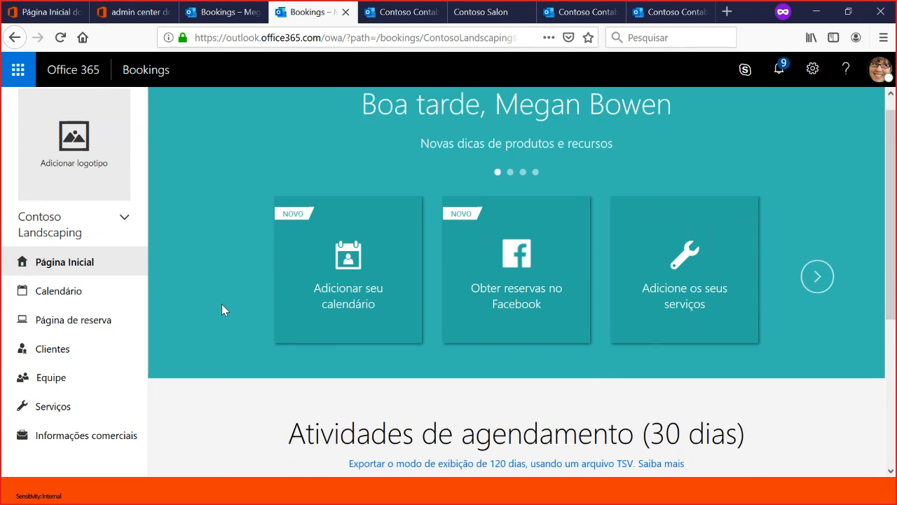
scroll(221, 311, down, 2)
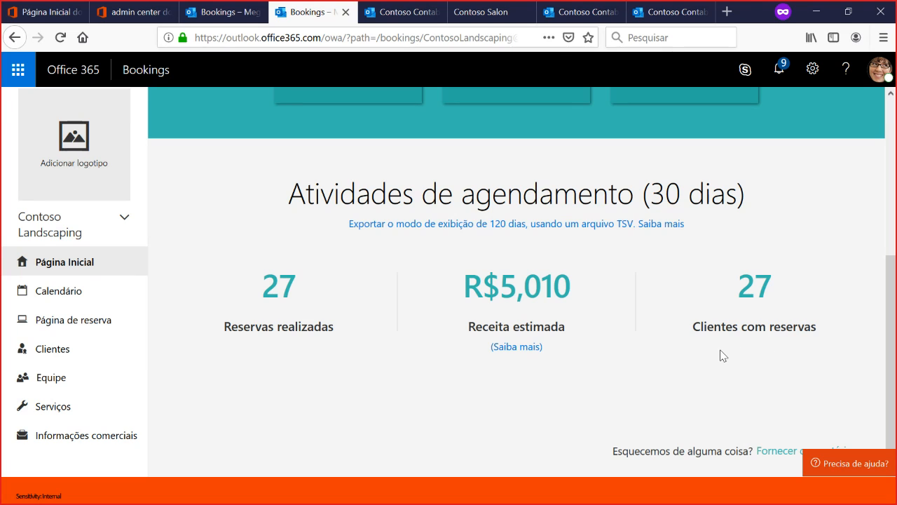
scroll(747, 375, up, 2)
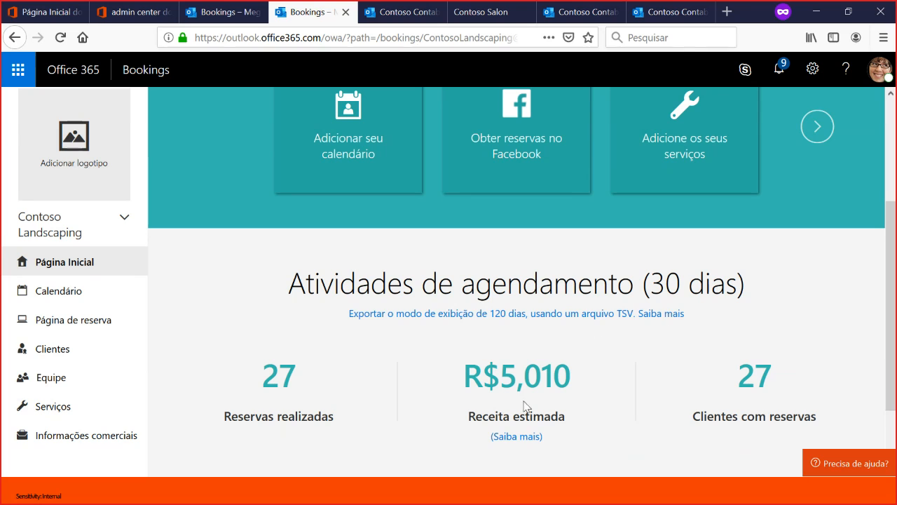
- Browse the Contoso Landscaping customer list, view the contact details of three customers, and return to the home page
click(58, 355)
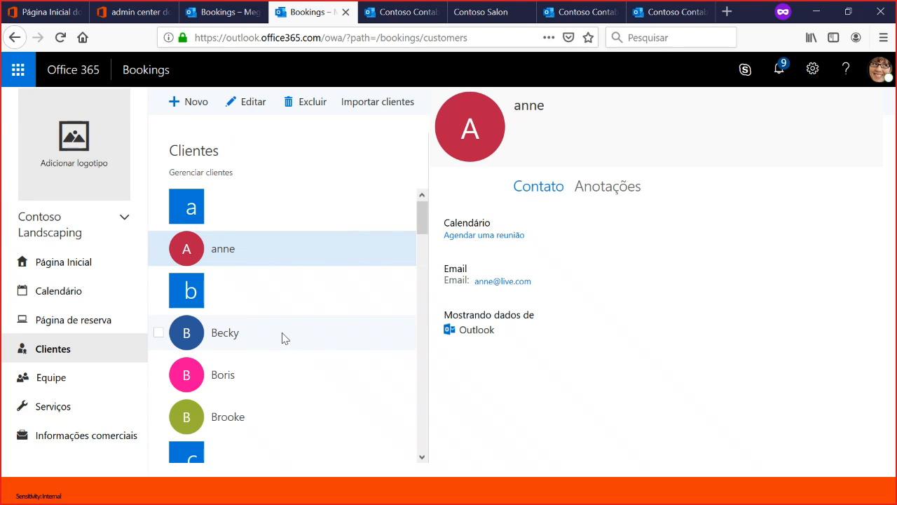
scroll(283, 339, down, 4)
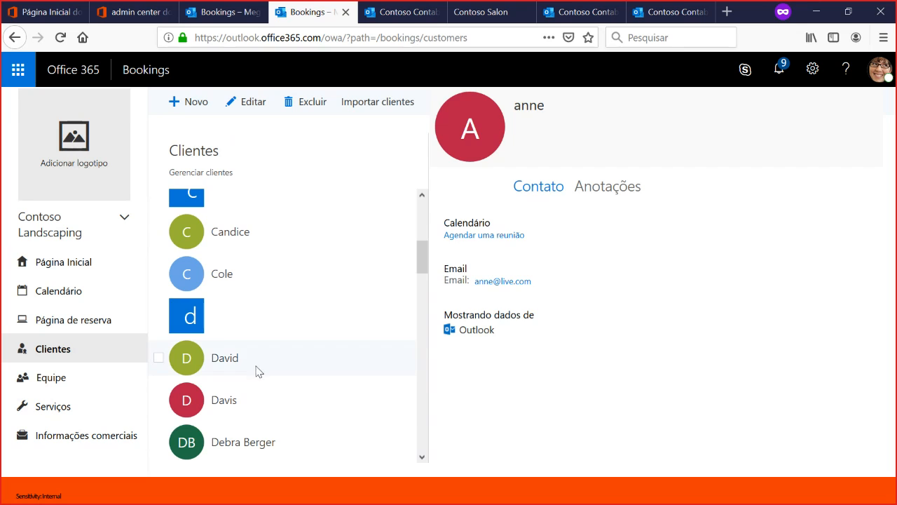
click(253, 367)
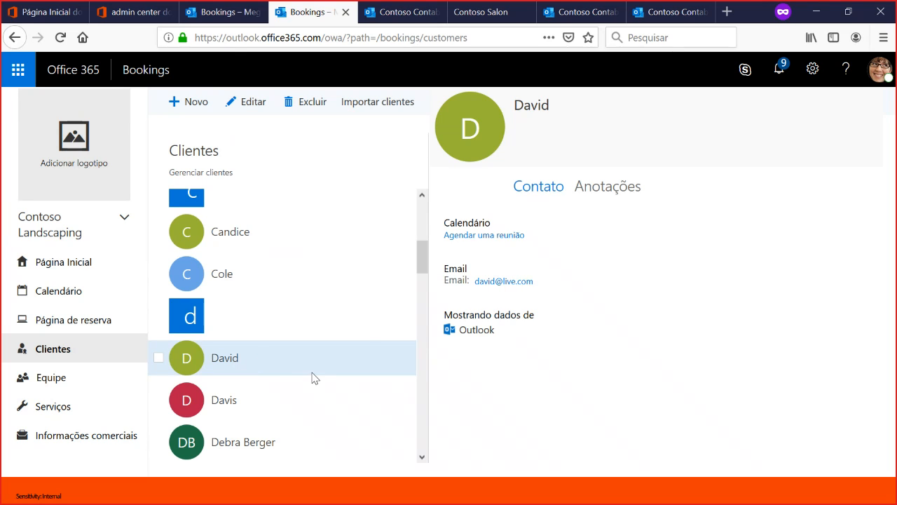
click(251, 391)
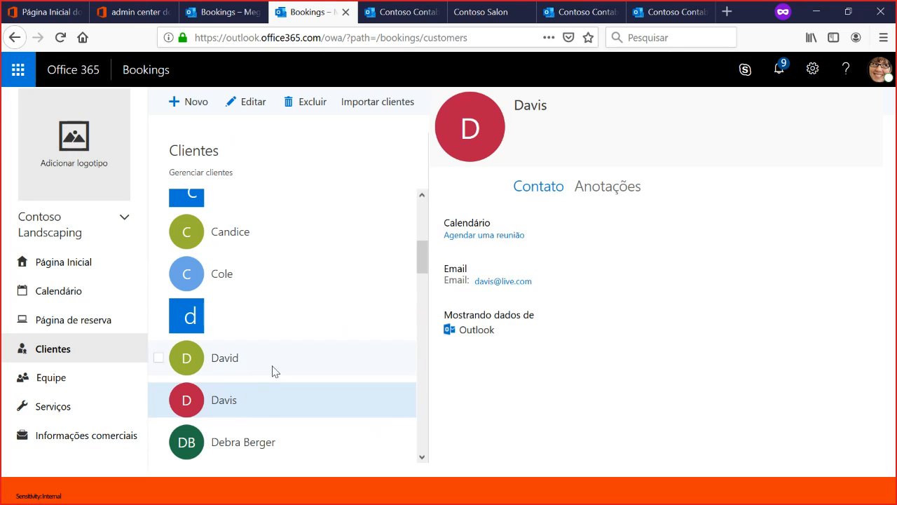
click(261, 438)
scroll(262, 435, down, 2)
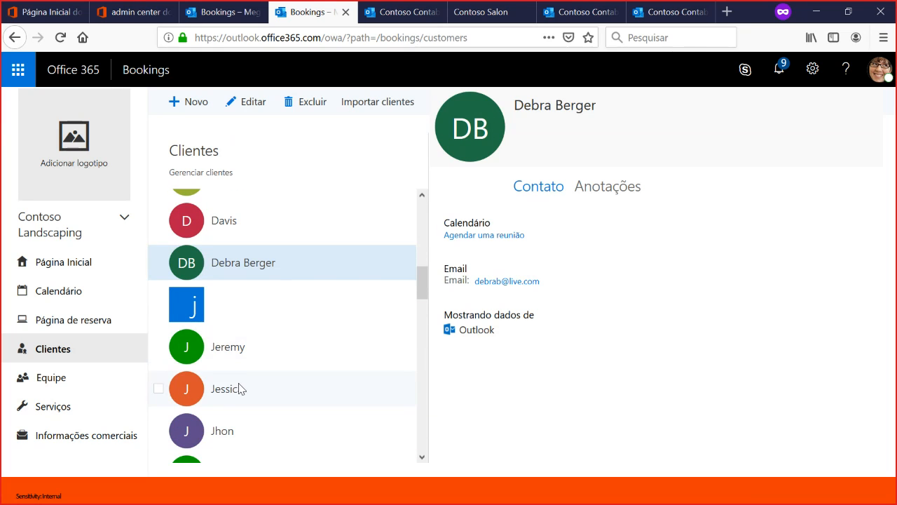
scroll(239, 389, down, 7)
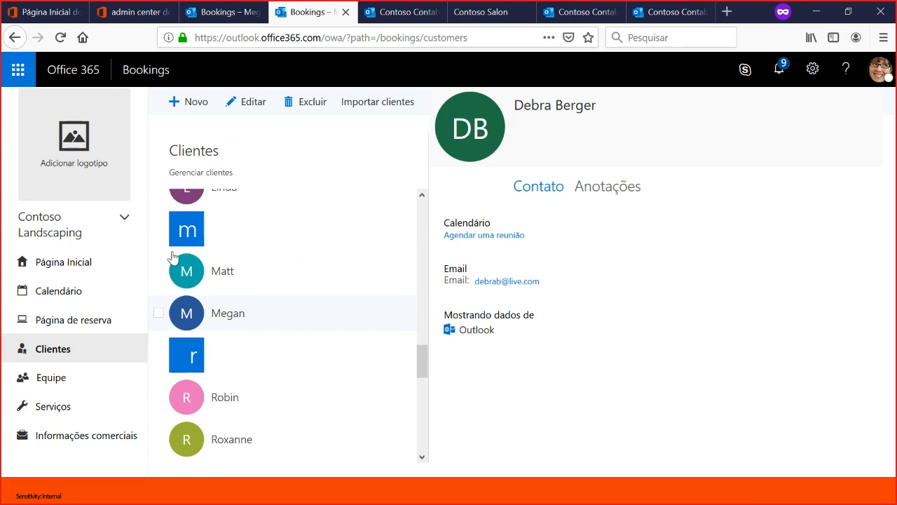
click(58, 273)
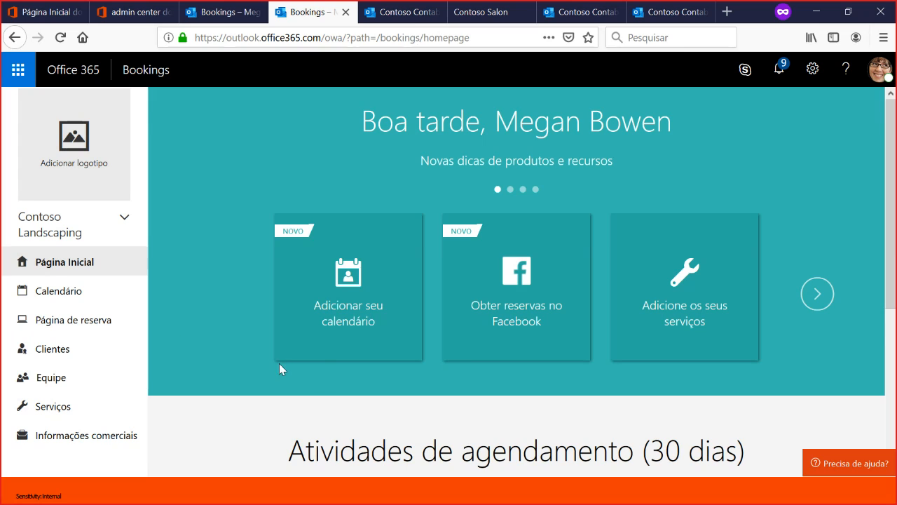
- Select the Cor básica service on the Contoso Salon booking page and bring up its available dates
click(487, 14)
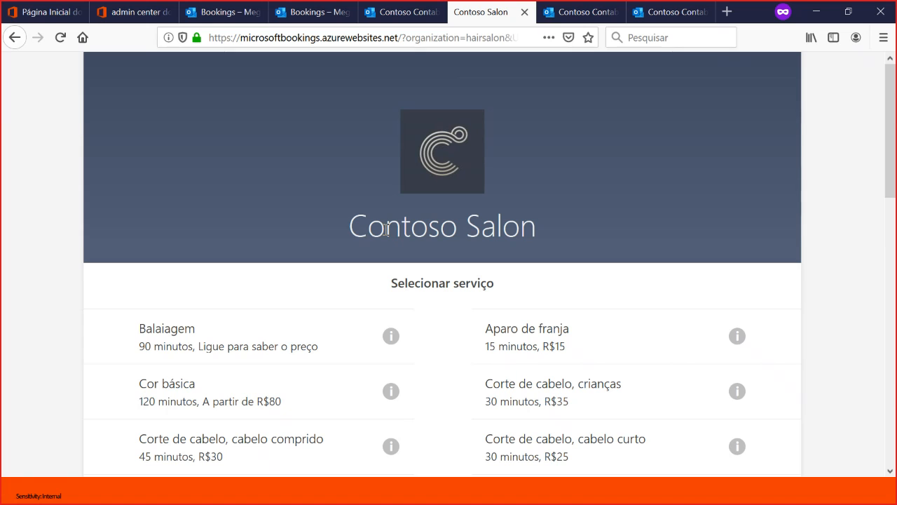
scroll(512, 214, down, 3)
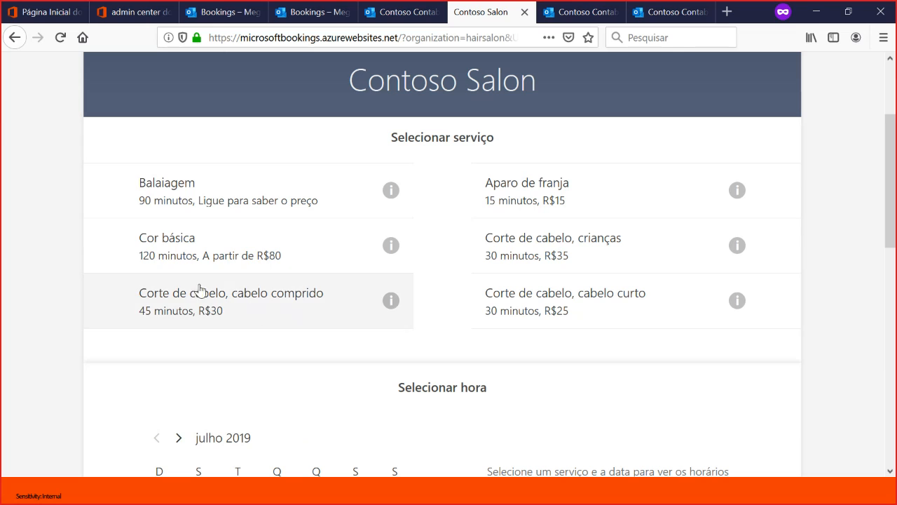
click(198, 246)
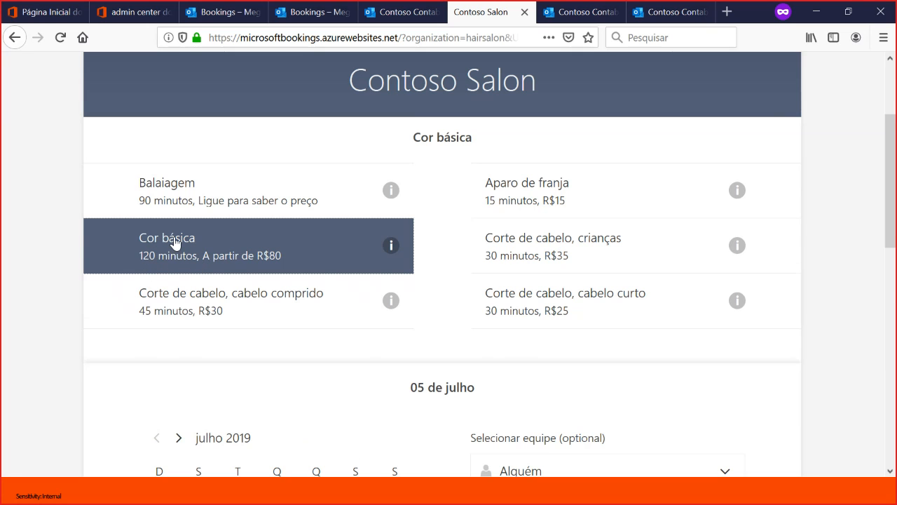
scroll(175, 242, down, 3)
scroll(175, 243, down, 3)
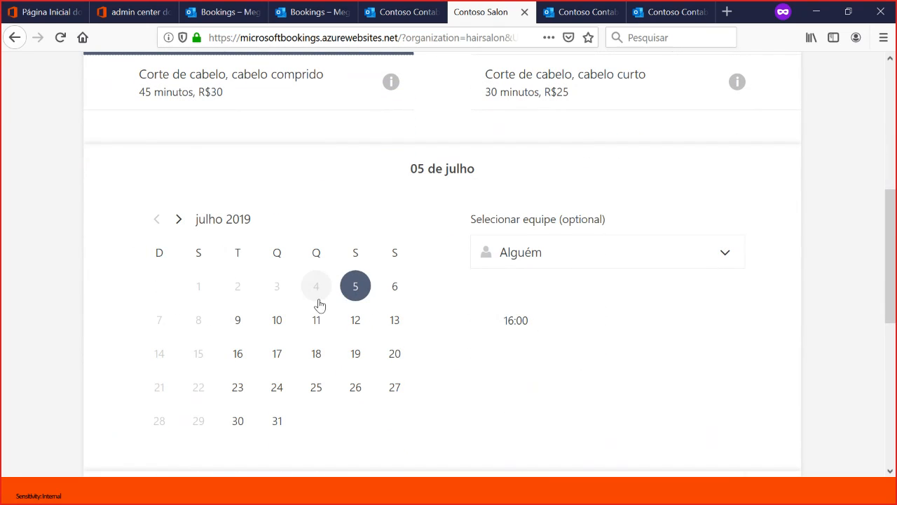
- Compare the Cor básica time slots on 5 and 6 July, and list the staff available on 6 July
click(396, 286)
click(358, 298)
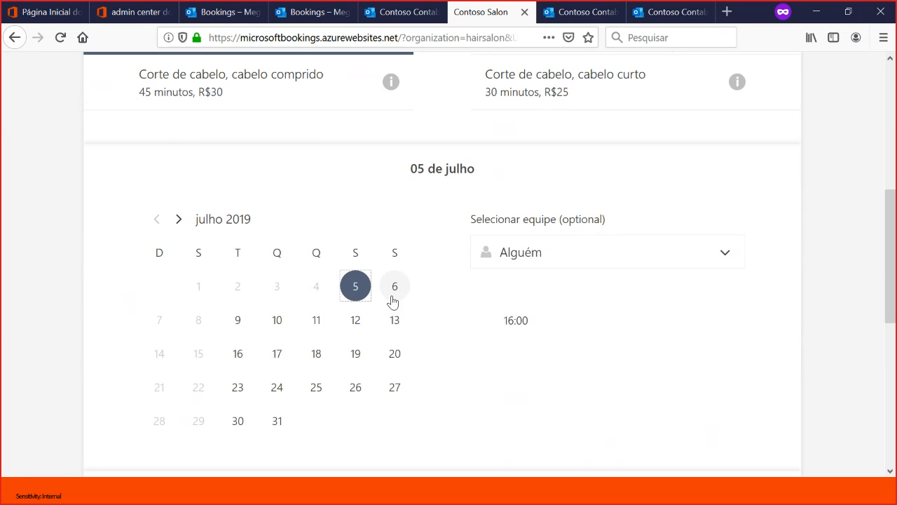
click(395, 290)
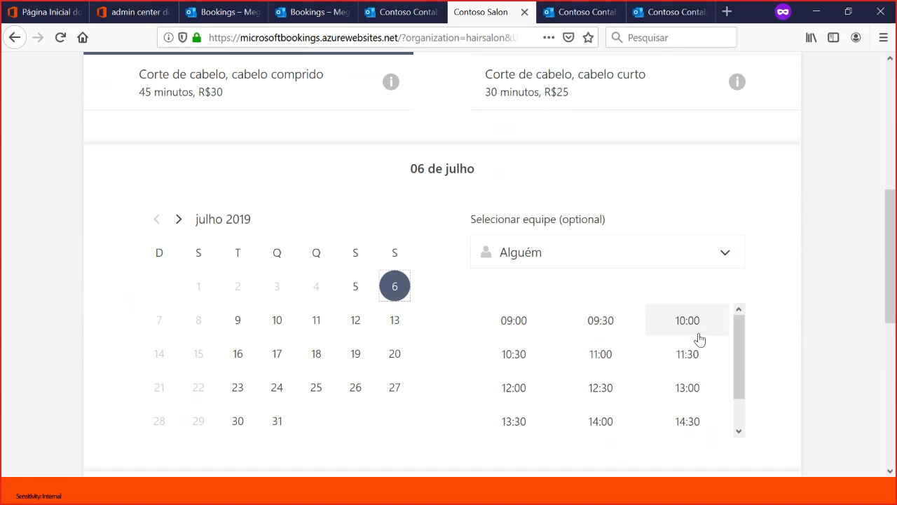
scroll(556, 315, up, 2)
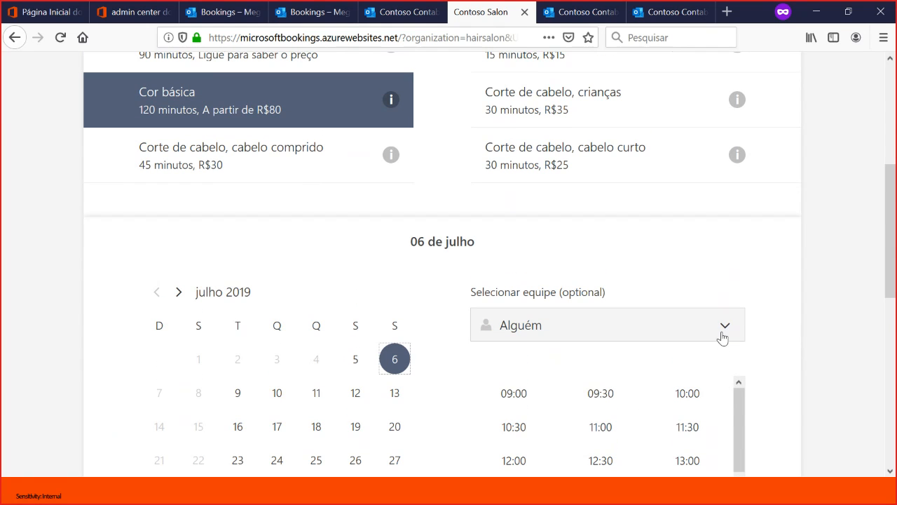
click(724, 334)
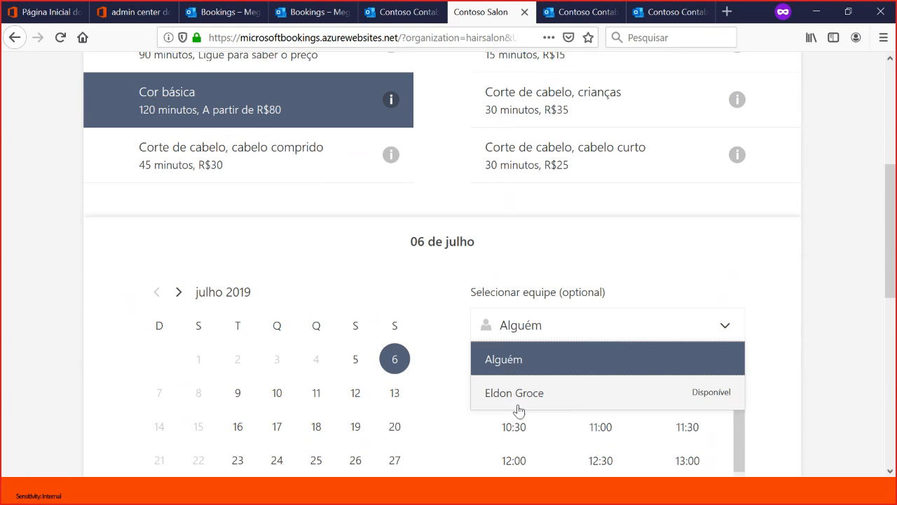
- Select the Corte de cabelo, cabelo comprido service and check its time slots on 5 and 6 July and its staff on 6 July
click(265, 164)
click(264, 164)
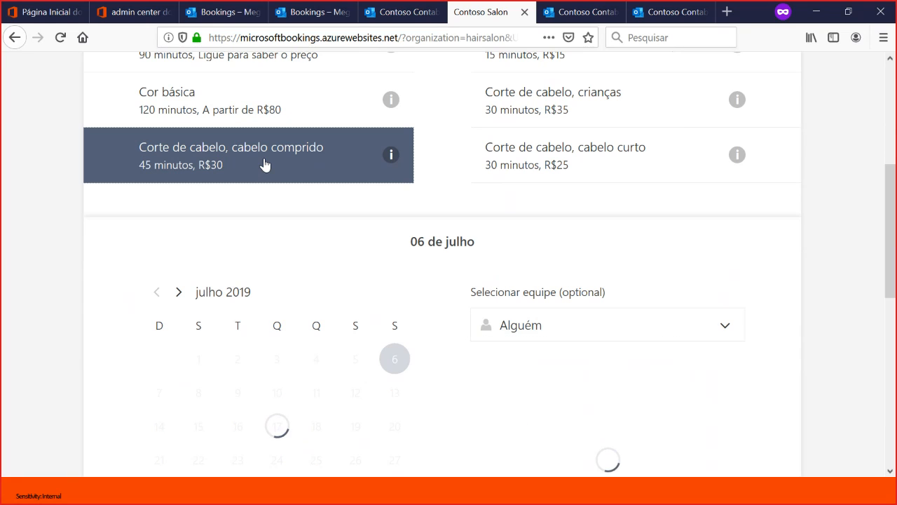
click(361, 373)
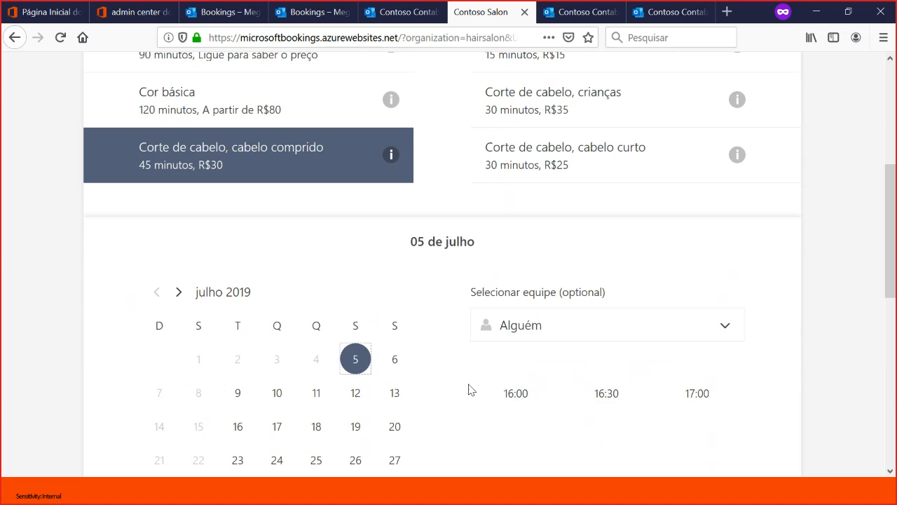
click(391, 360)
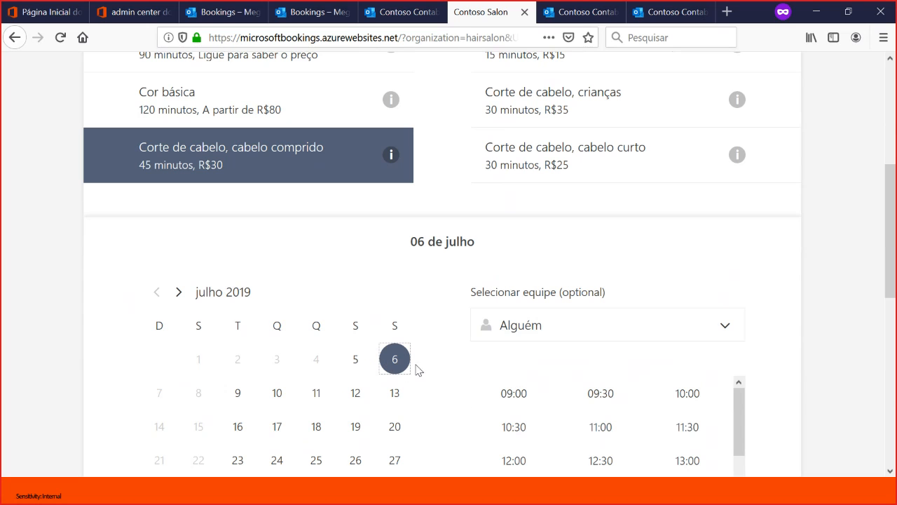
click(659, 333)
scroll(738, 260, down, 1)
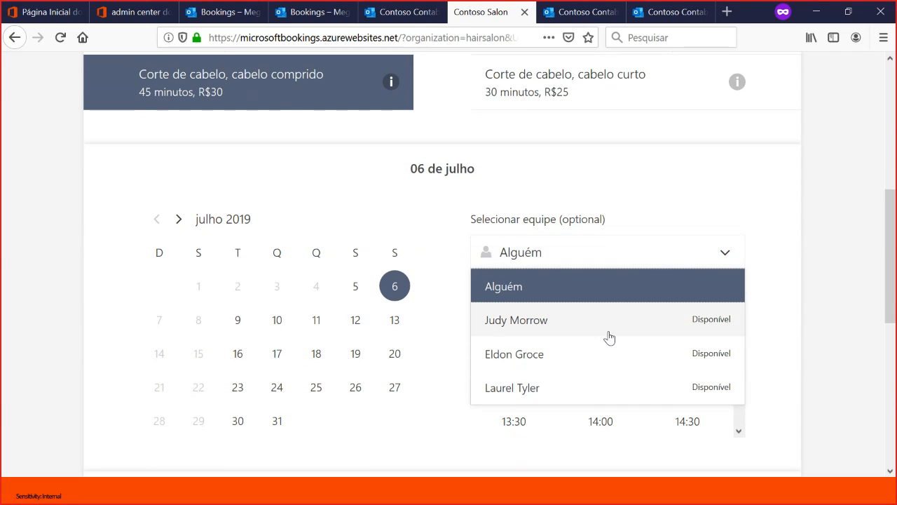
click(588, 183)
- Select the Corte de cabelo, crianças service, and close the Contoso Salon booking page to return to the Contoso Landscaping home page in Bookings
scroll(572, 220, up, 5)
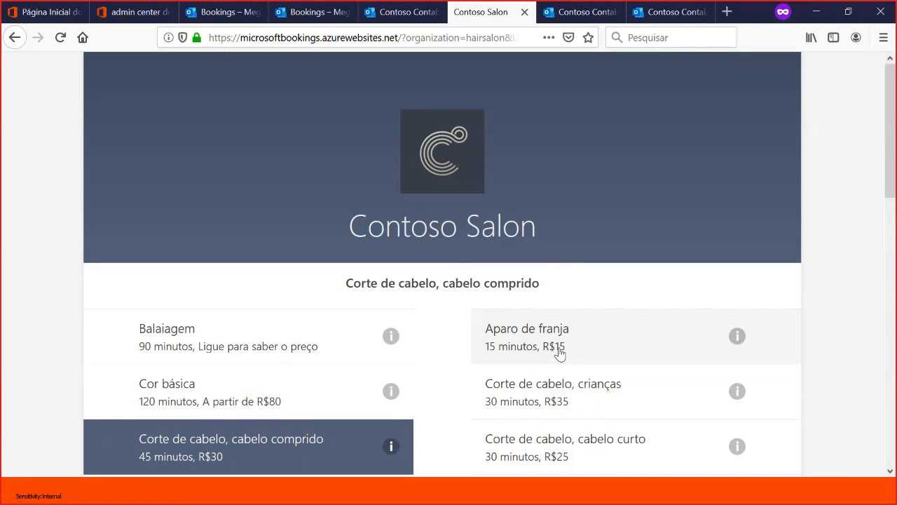
click(586, 390)
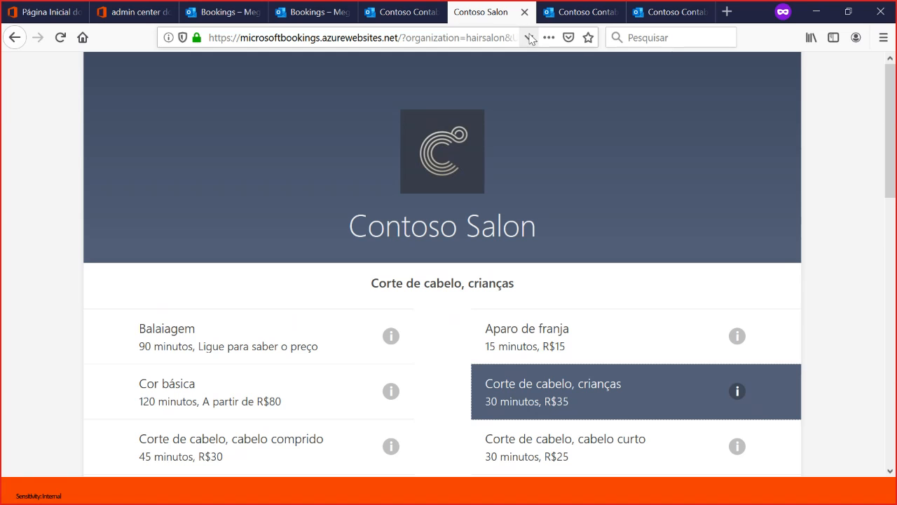
click(524, 12)
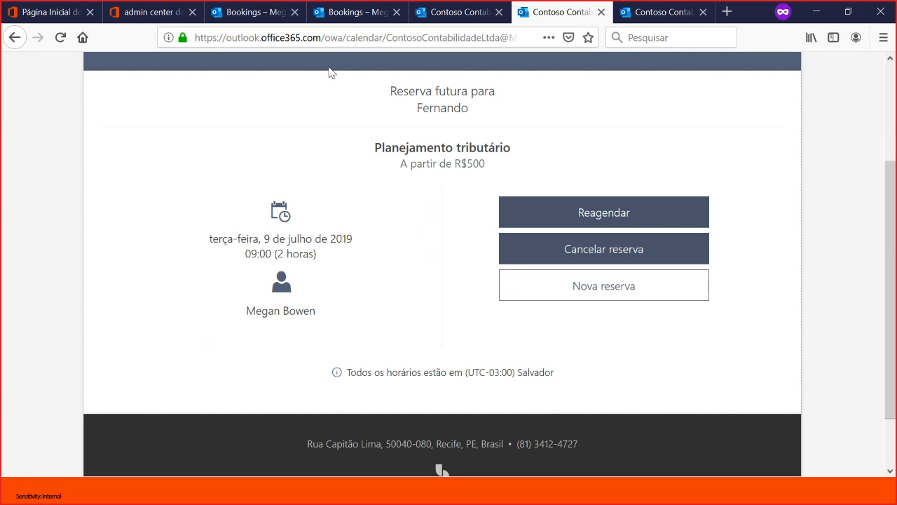
click(350, 12)
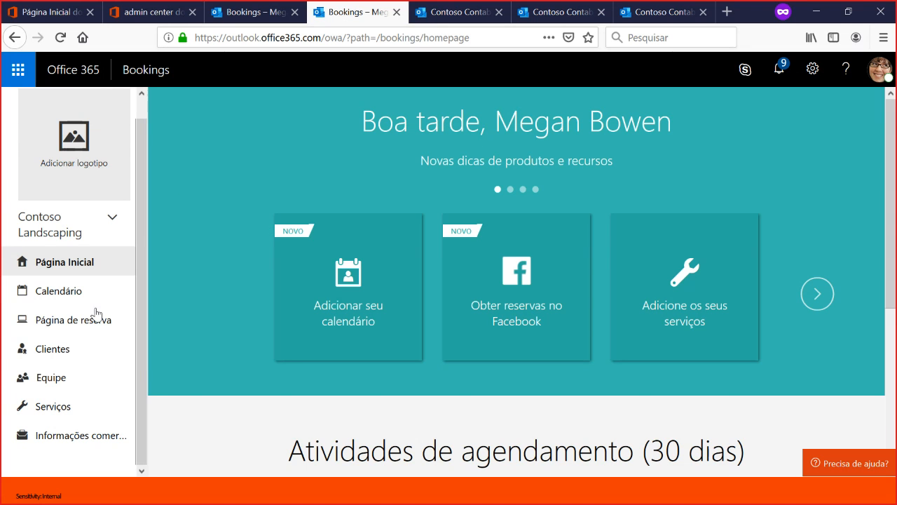
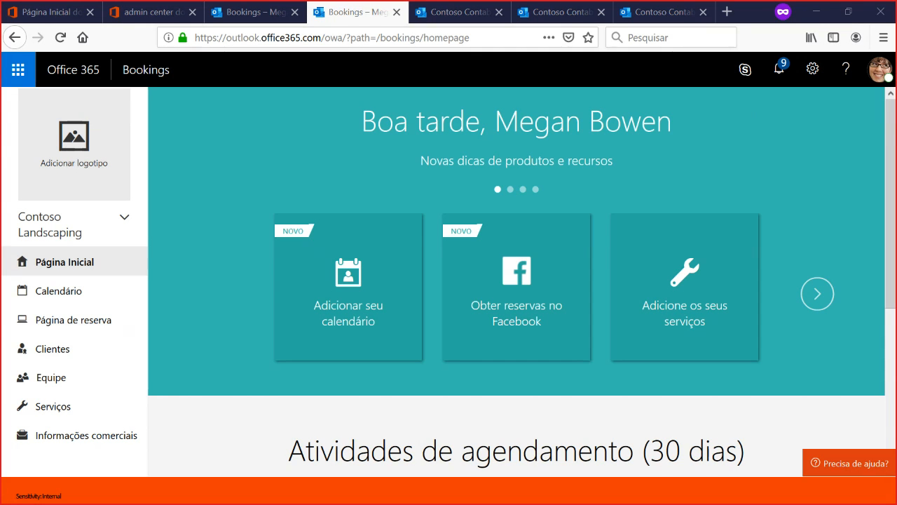
- Switch to Outlook and read the automatic reply about the Controle patrimonial booking in the inbox
key(alt+Tab)
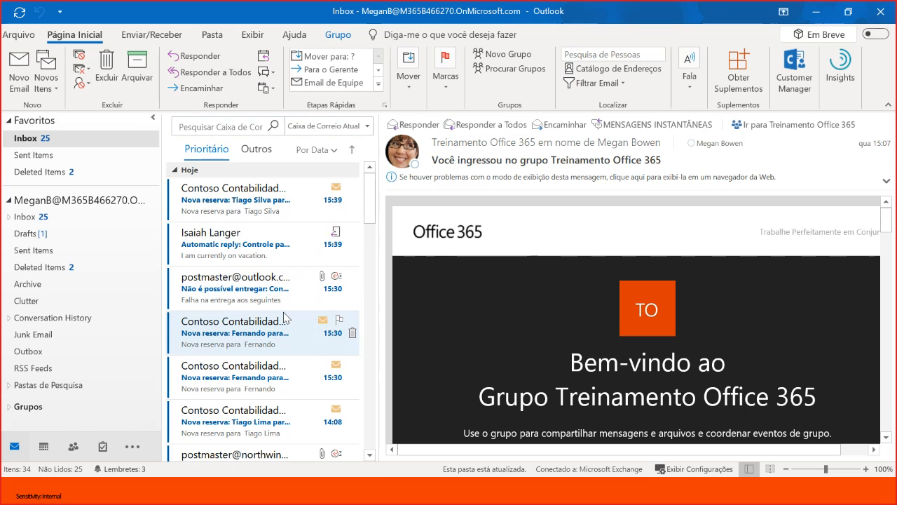
scroll(282, 312, down, 3)
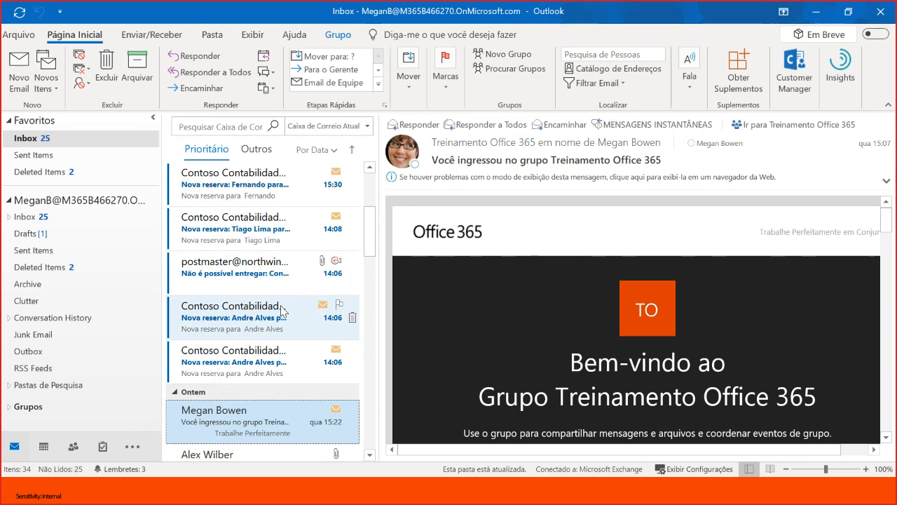
scroll(263, 284, up, 3)
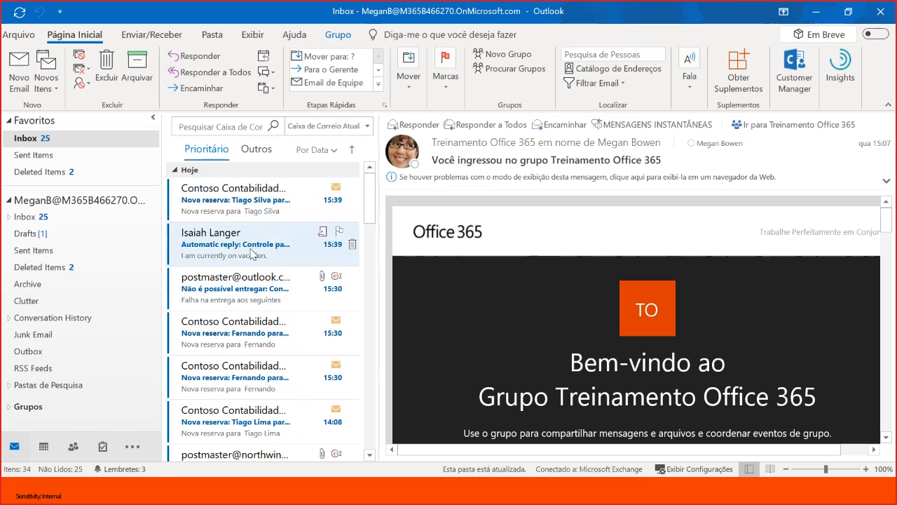
click(237, 258)
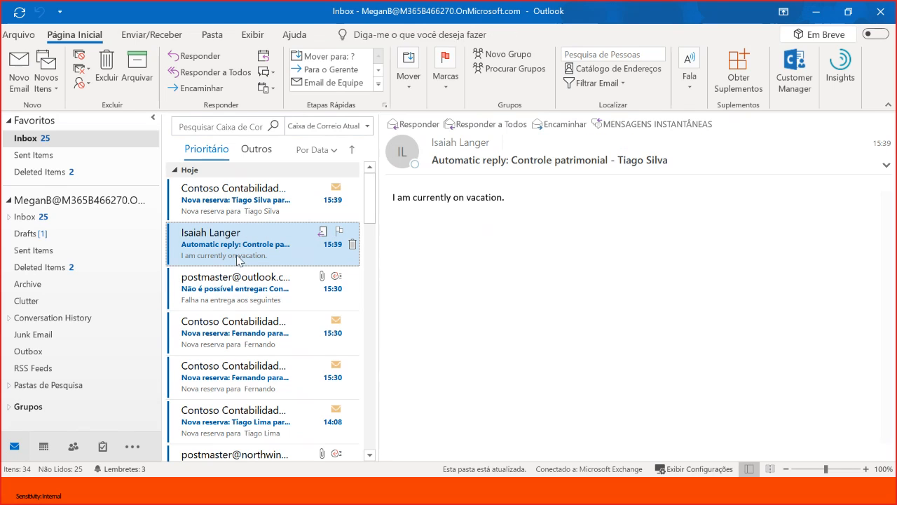
- Read the new booking notification for Controle patrimonial through to its Bookings link, and open the one for Planejamento tributário
click(303, 203)
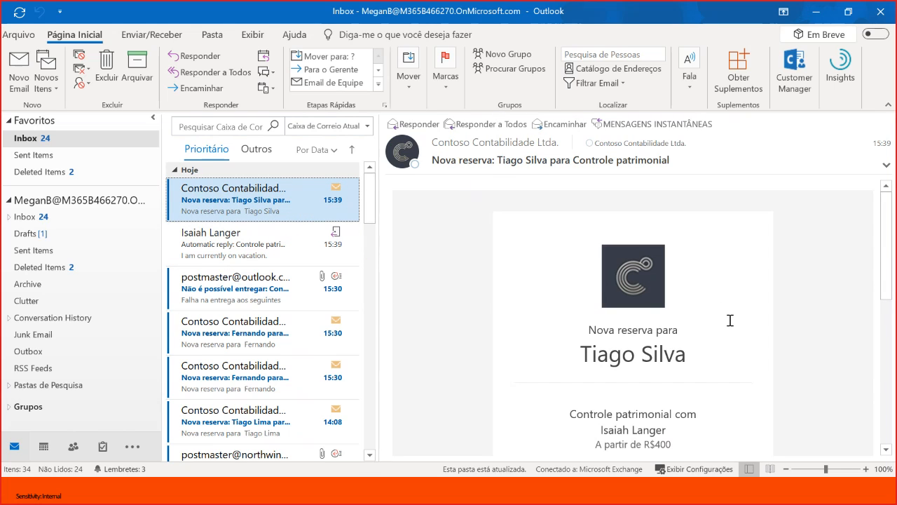
scroll(715, 316, down, 2)
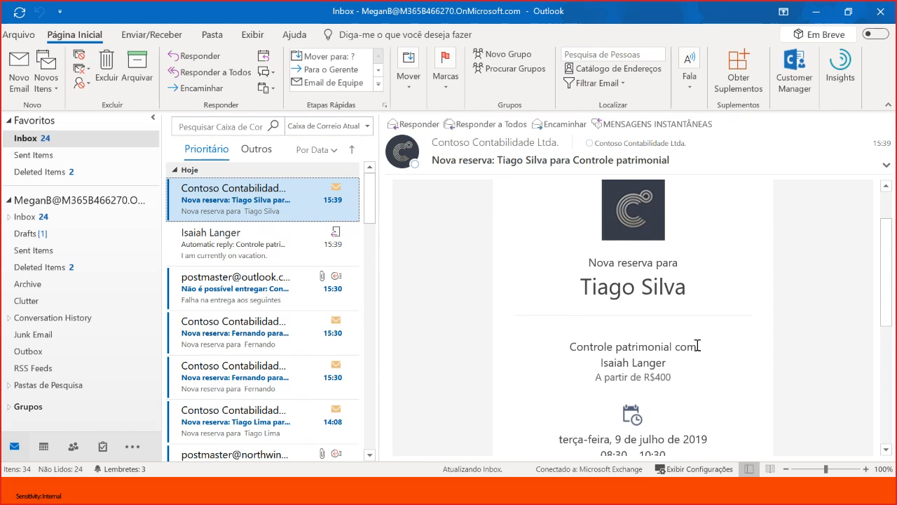
scroll(662, 354, down, 1)
scroll(708, 355, down, 1)
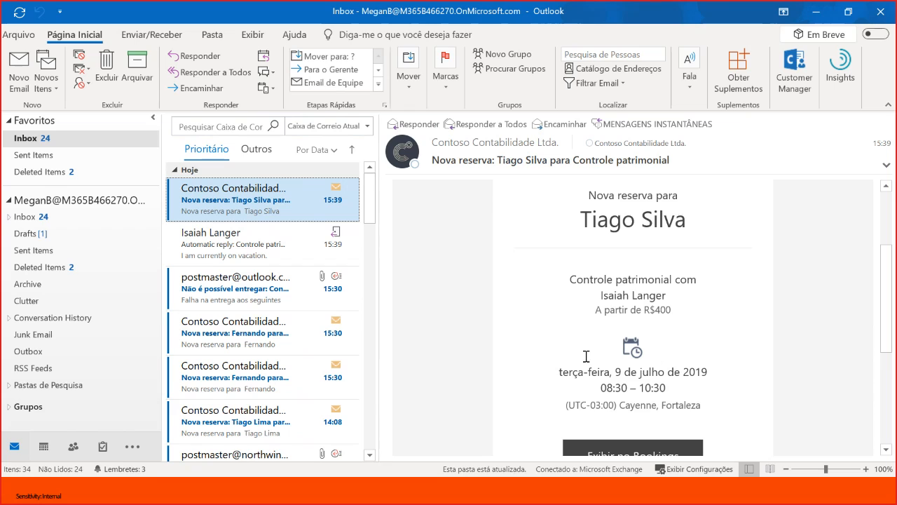
scroll(593, 355, down, 1)
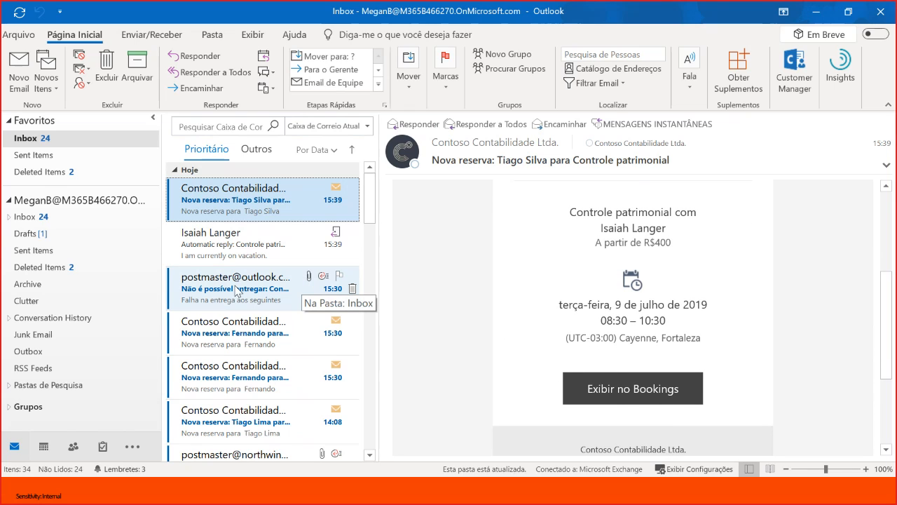
click(274, 342)
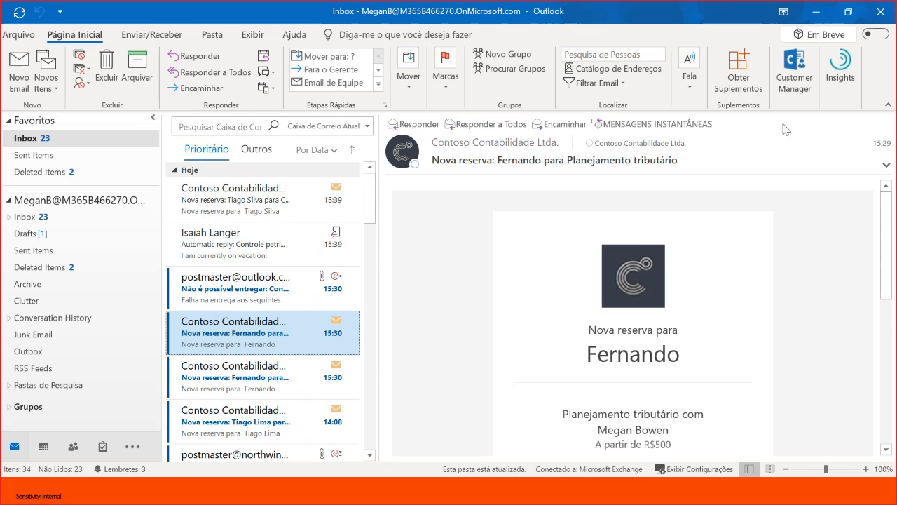
- Reopen the Controle patrimonial automatic reply and bring up its sender's offers section in Outlook Customer Manager
click(235, 240)
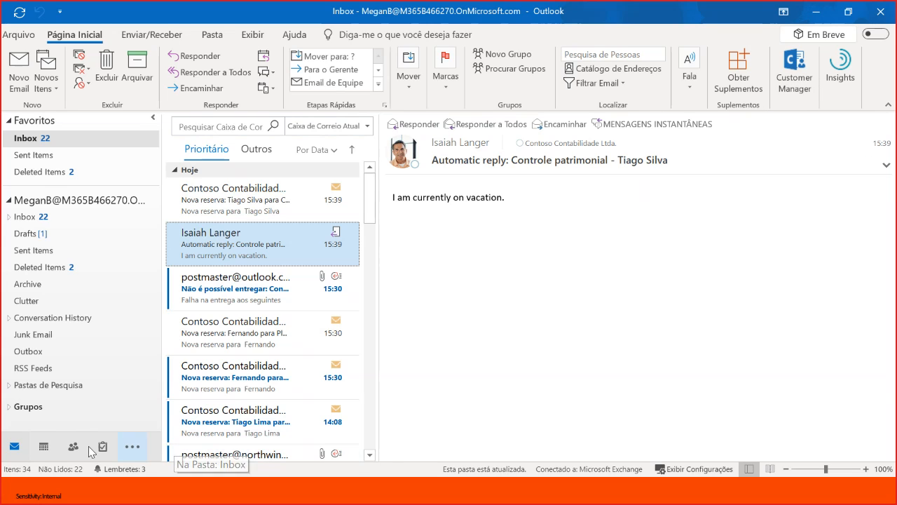
click(799, 79)
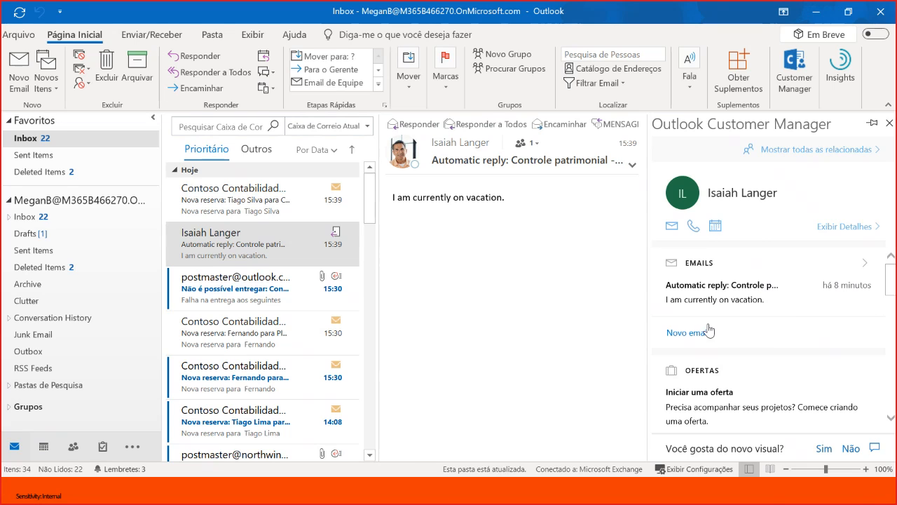
scroll(746, 326, down, 1)
scroll(804, 371, down, 1)
scroll(785, 371, down, 1)
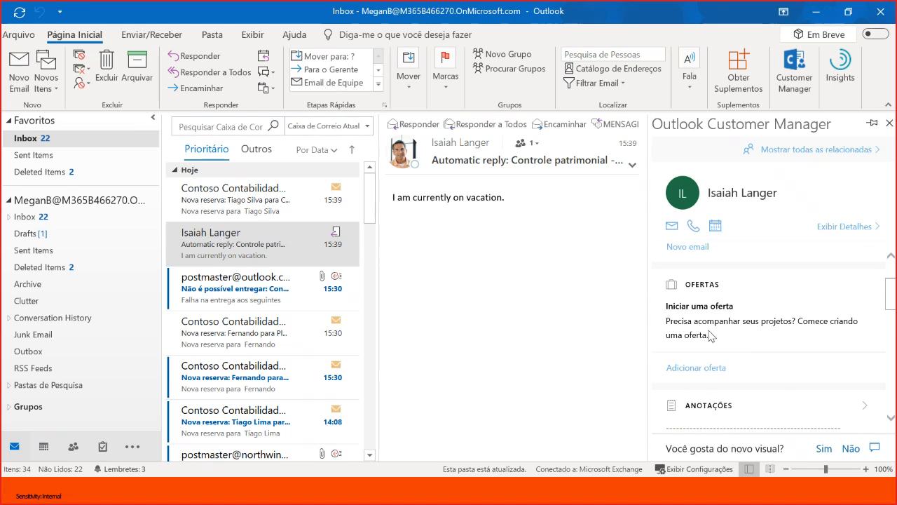
- Add a new offer named Oferta Contabil to the contact and save it
click(712, 369)
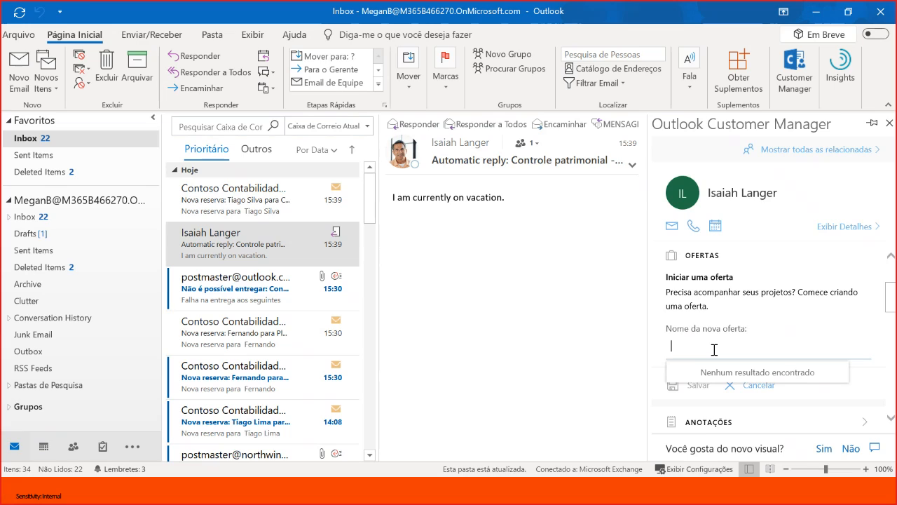
text(Ofe)
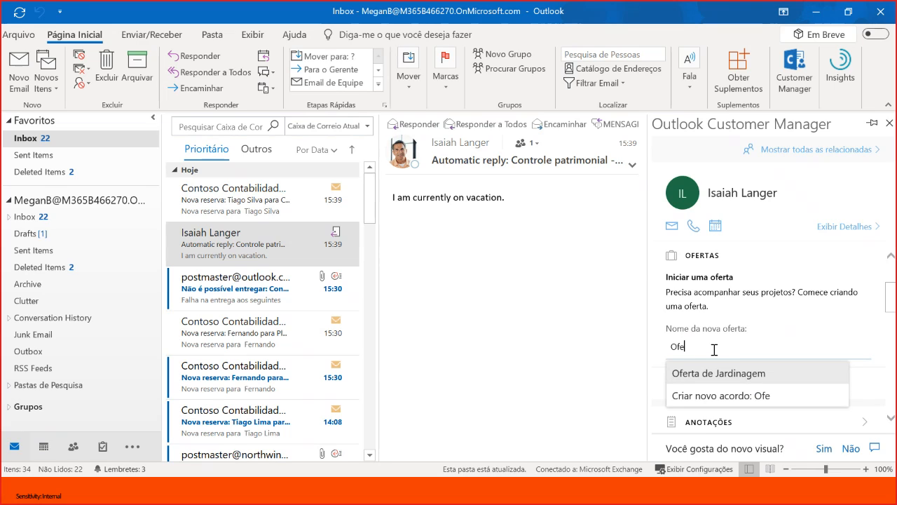
text(rta Contabil)
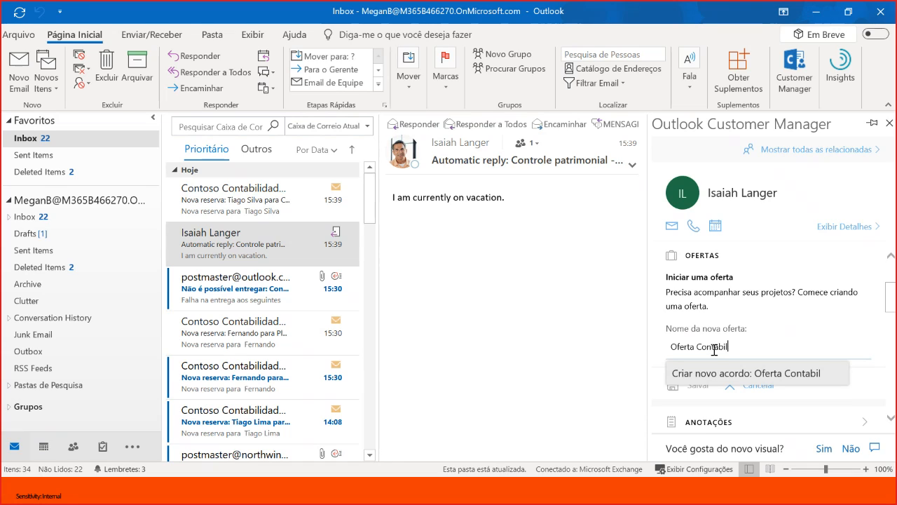
click(745, 373)
click(698, 387)
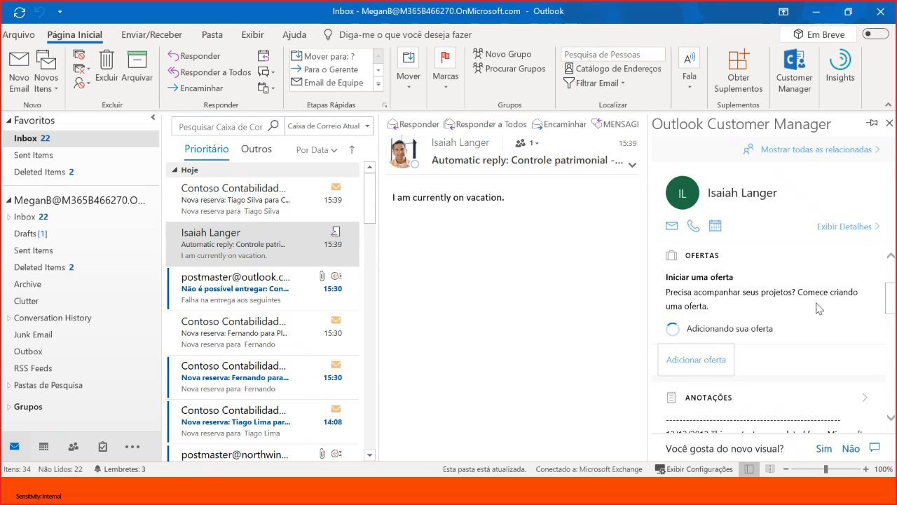
- Start a new task for the contact with the subject Preparar PPT
scroll(816, 311, down, 1)
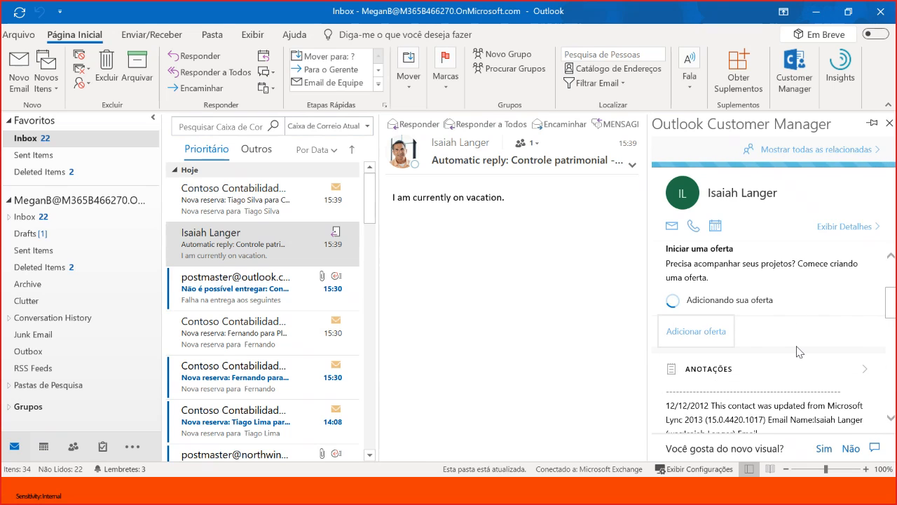
scroll(797, 349, down, 1)
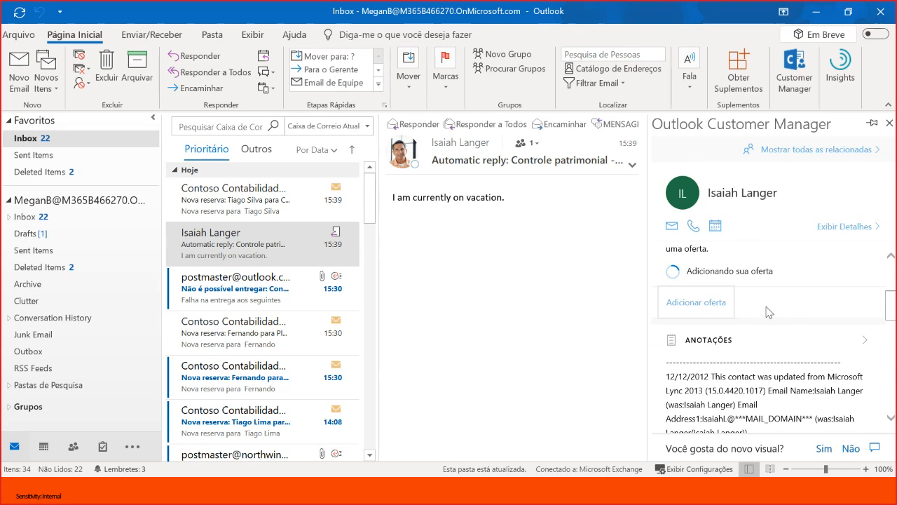
scroll(769, 312, down, 5)
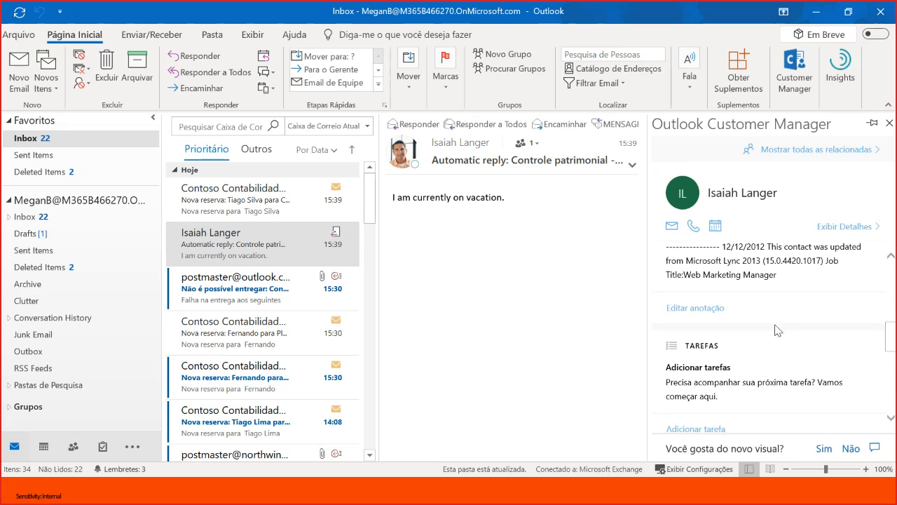
scroll(742, 350, down, 1)
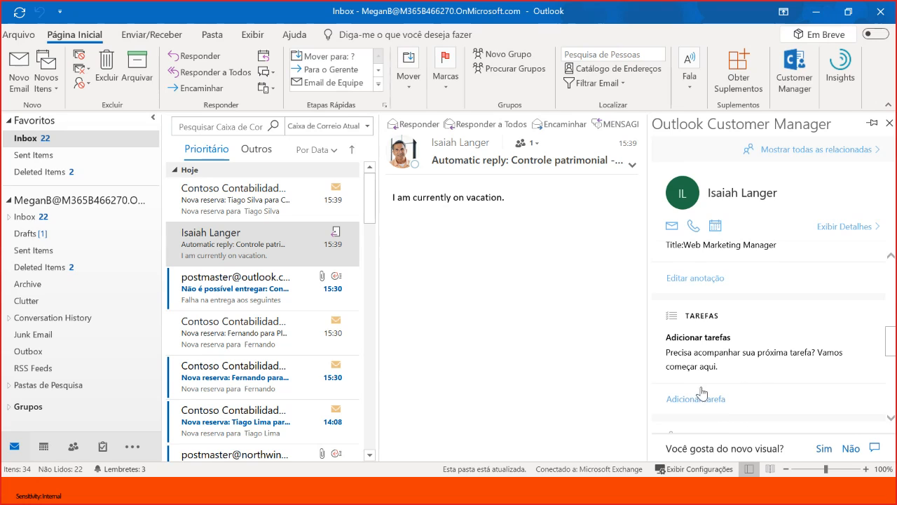
scroll(731, 402, down, 1)
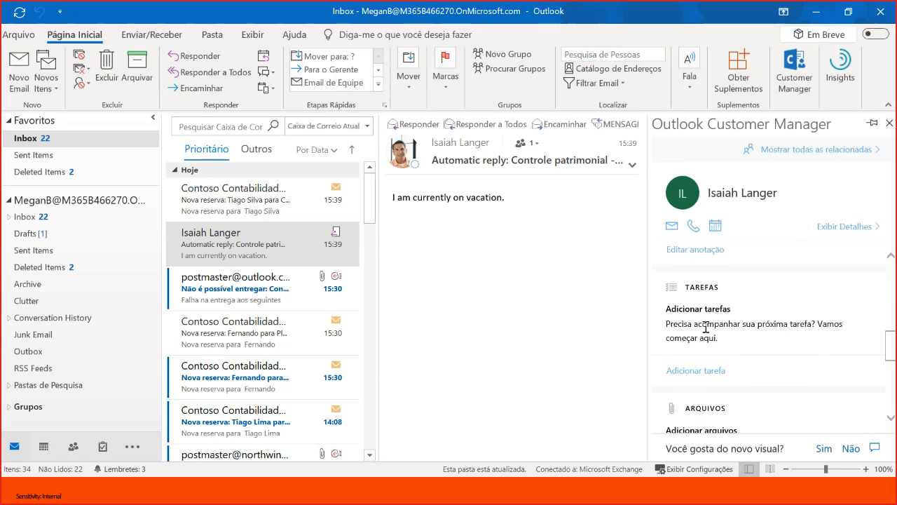
click(711, 371)
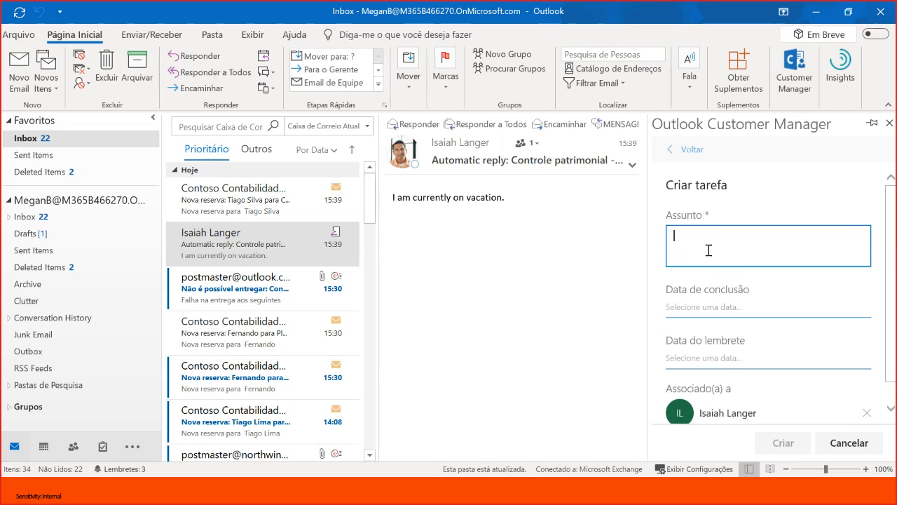
text(Preparar PPT)
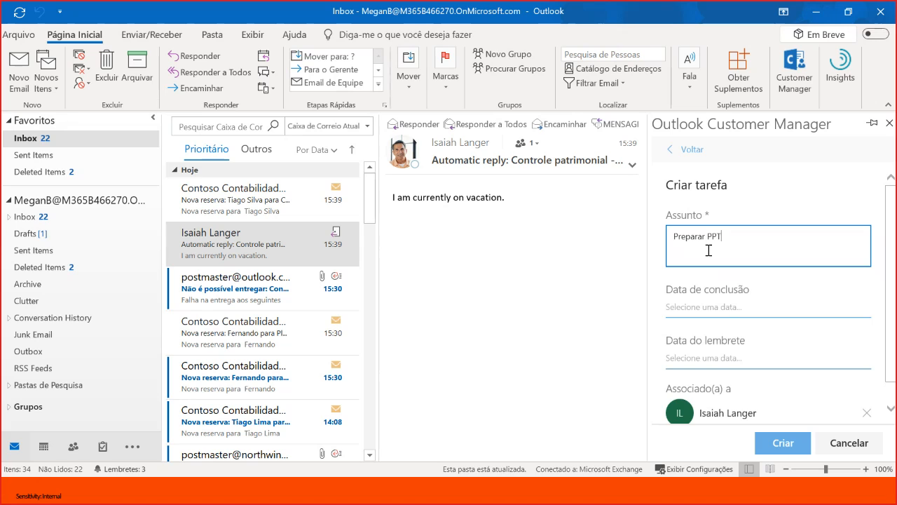
- Set the task's due date to 5 July 2019 and its reminder date to 4 July 2019, and create it
click(719, 307)
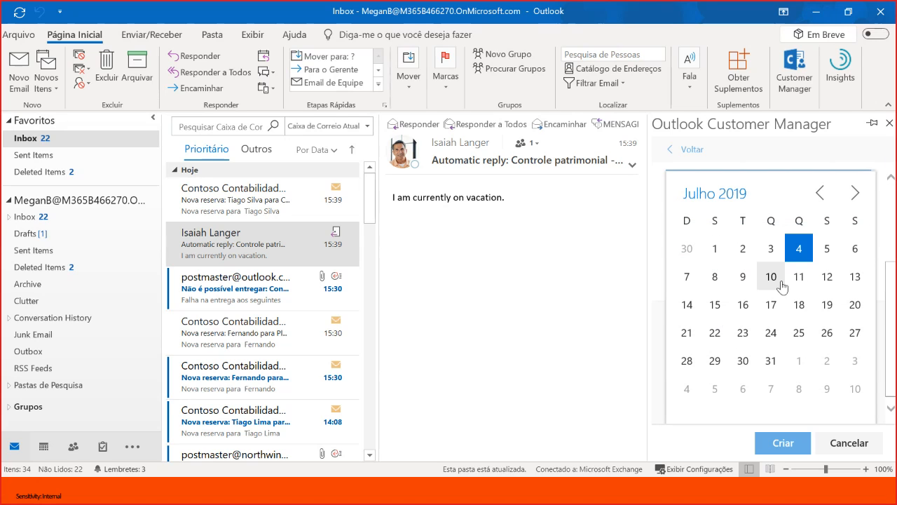
click(820, 269)
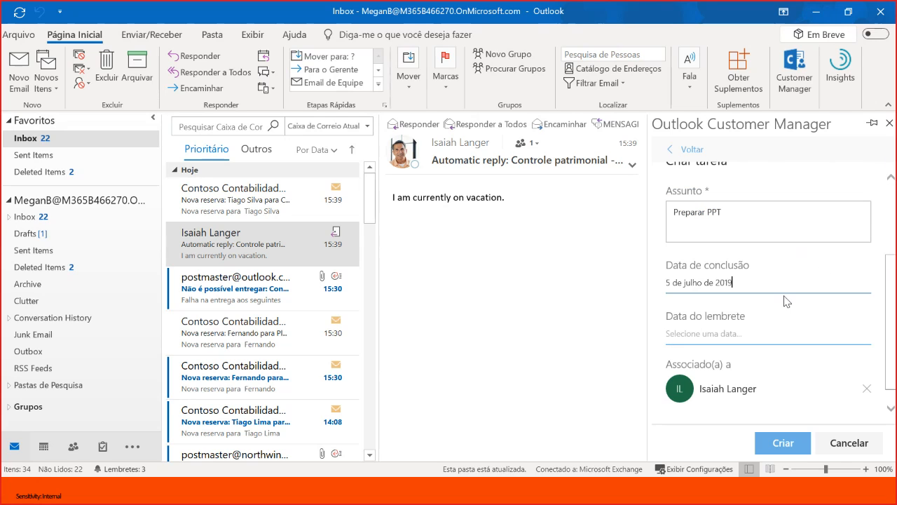
click(734, 333)
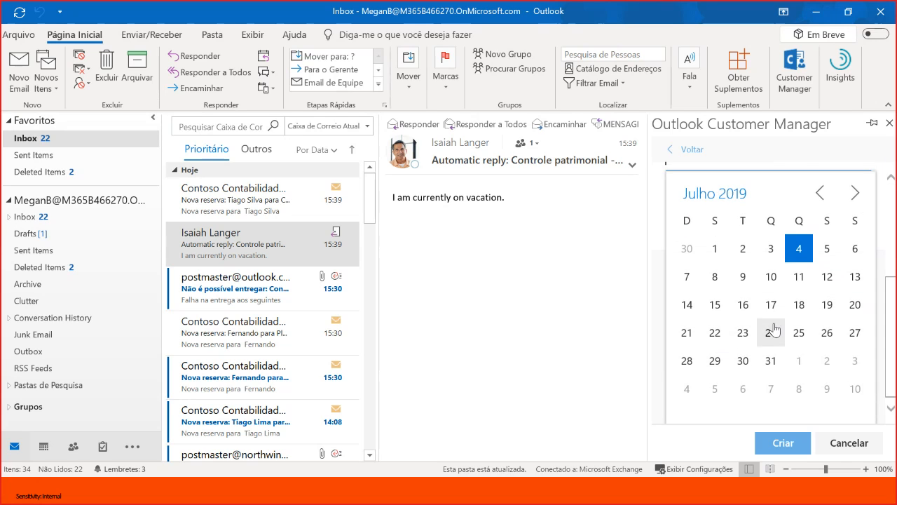
click(799, 249)
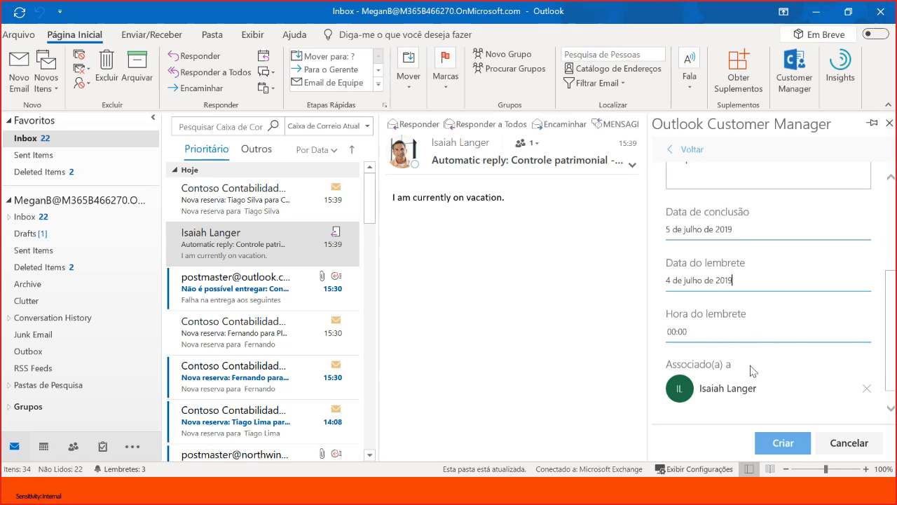
click(782, 443)
- Look through the contact's files, meetings, posts and tasks sections in Customer Manager, and return to the e-mails section
scroll(762, 347, down, 2)
scroll(799, 399, down, 1)
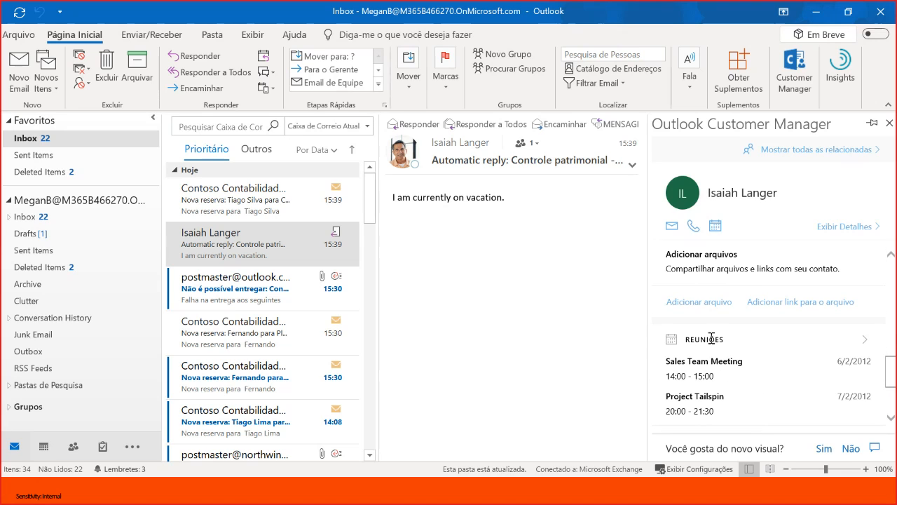
scroll(764, 358, down, 4)
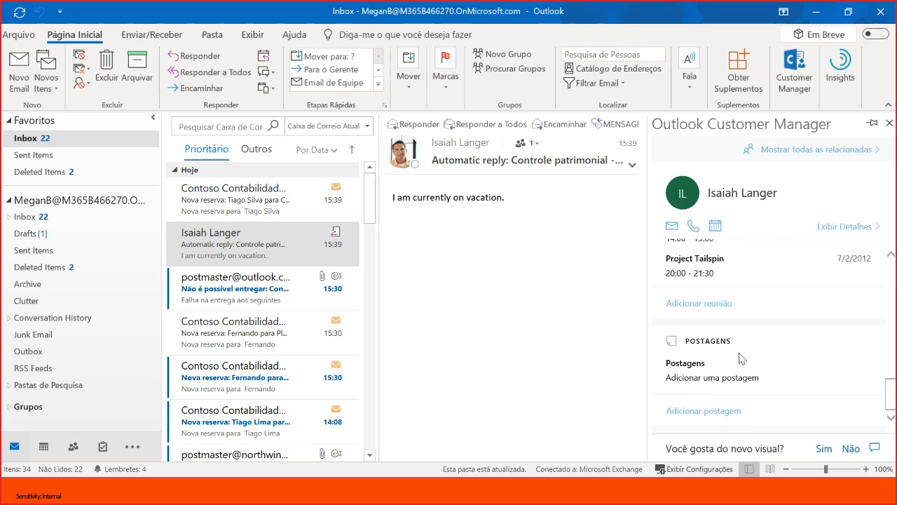
scroll(716, 368, up, 5)
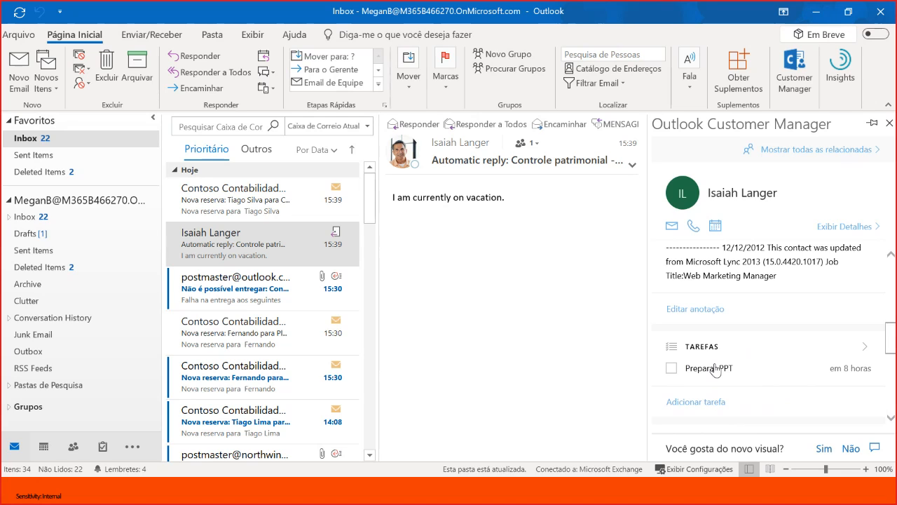
scroll(715, 370, up, 5)
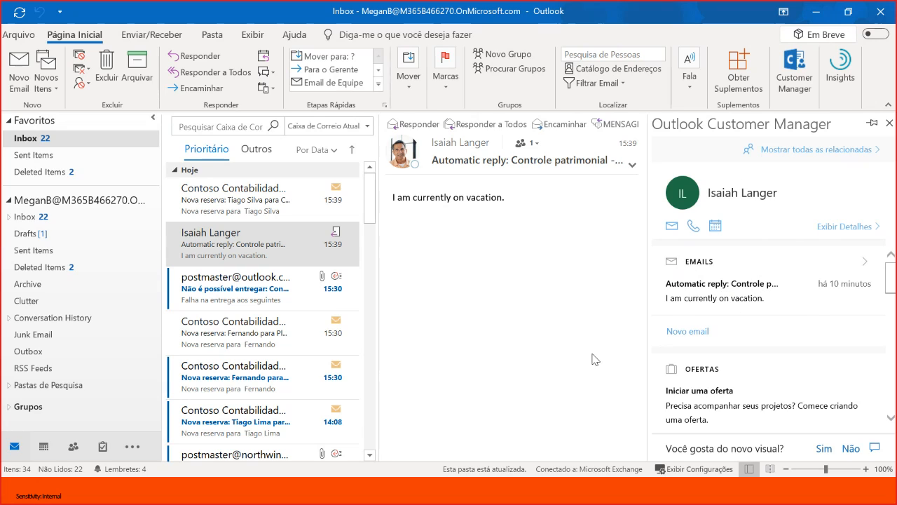
- Open the Customer Manager add-in and start a business contact with the contact's first name, last name and e-mail address
click(132, 452)
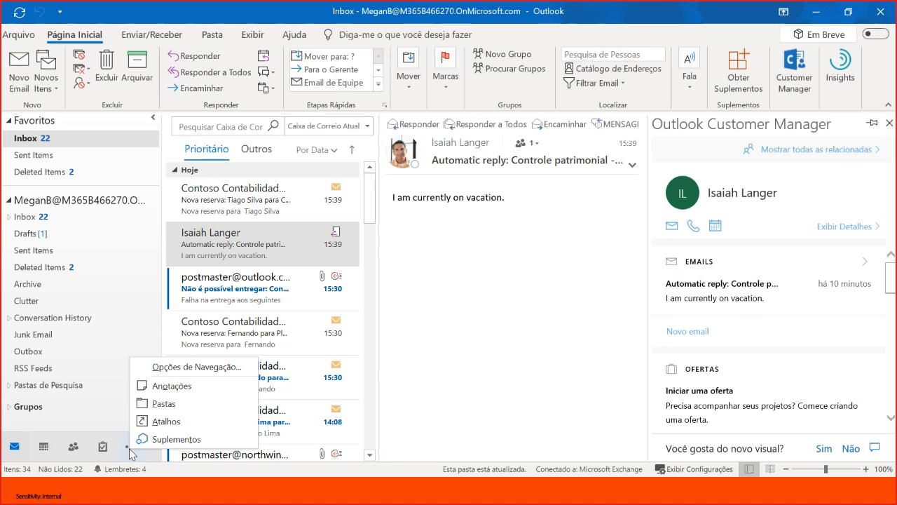
click(168, 439)
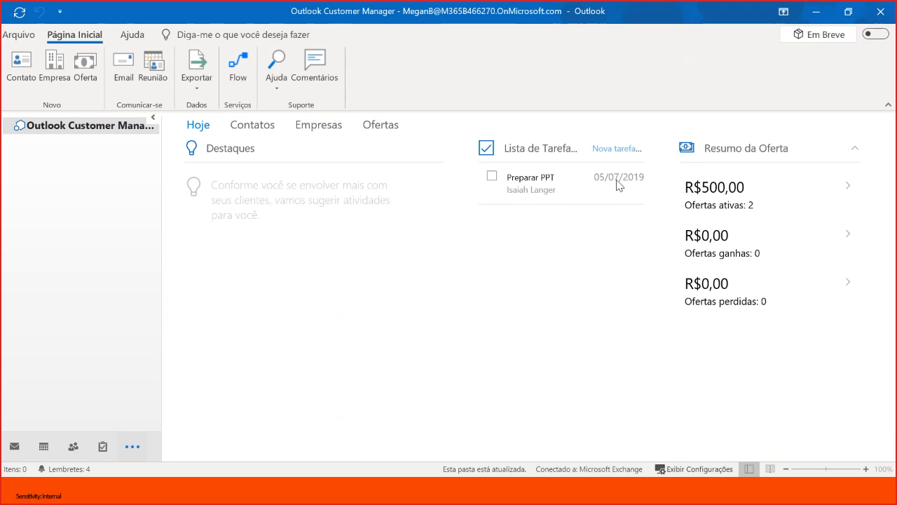
click(18, 72)
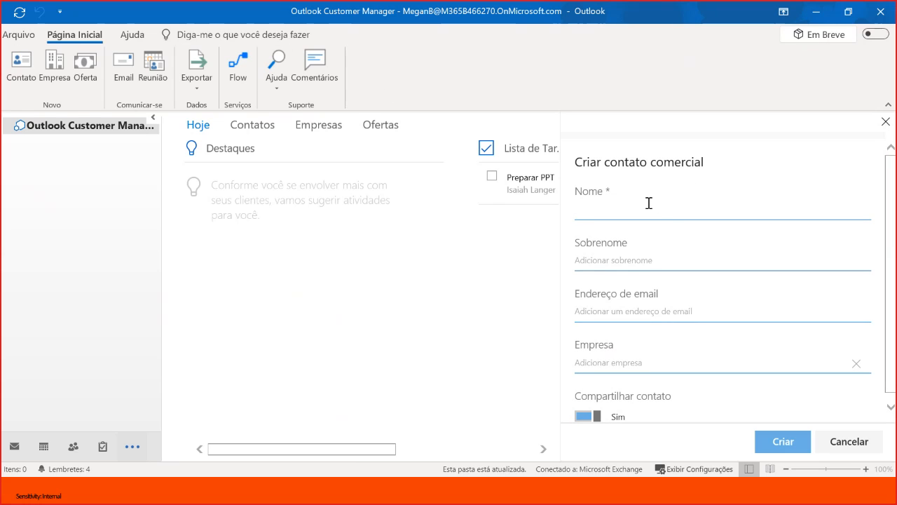
click(605, 258)
click(637, 311)
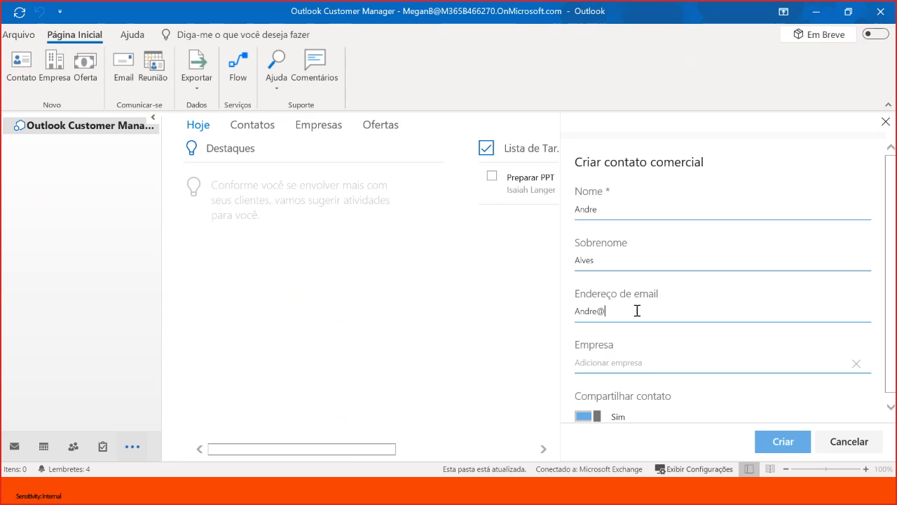
- Assign the contact to a new company named Nortwind and create the contact
click(718, 369)
text(No)
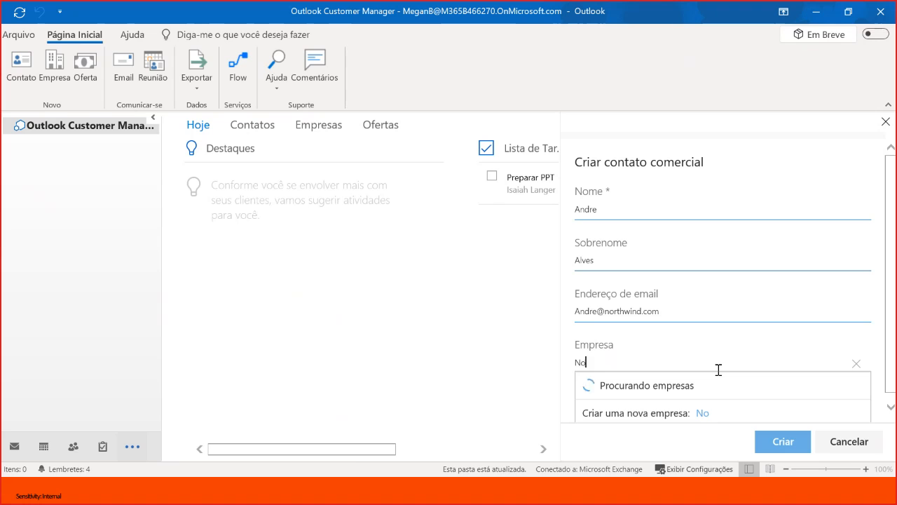
text(rtwind)
click(715, 413)
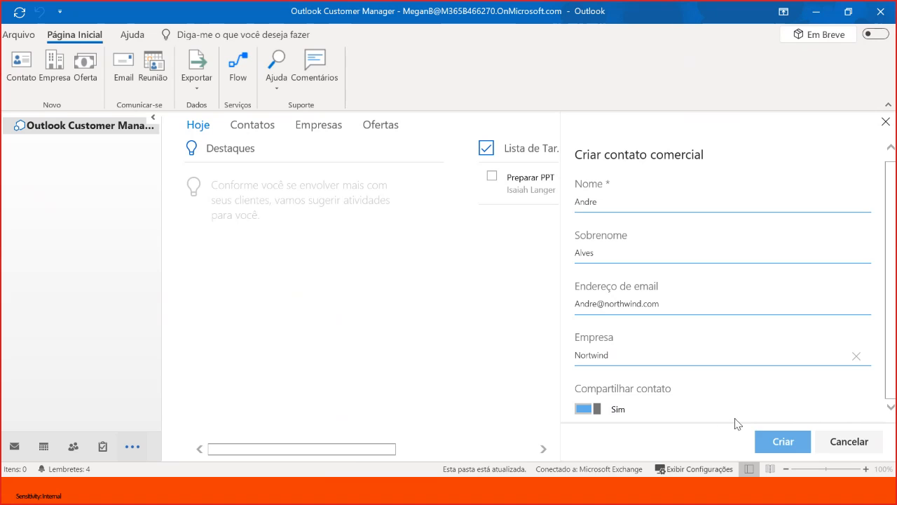
click(777, 442)
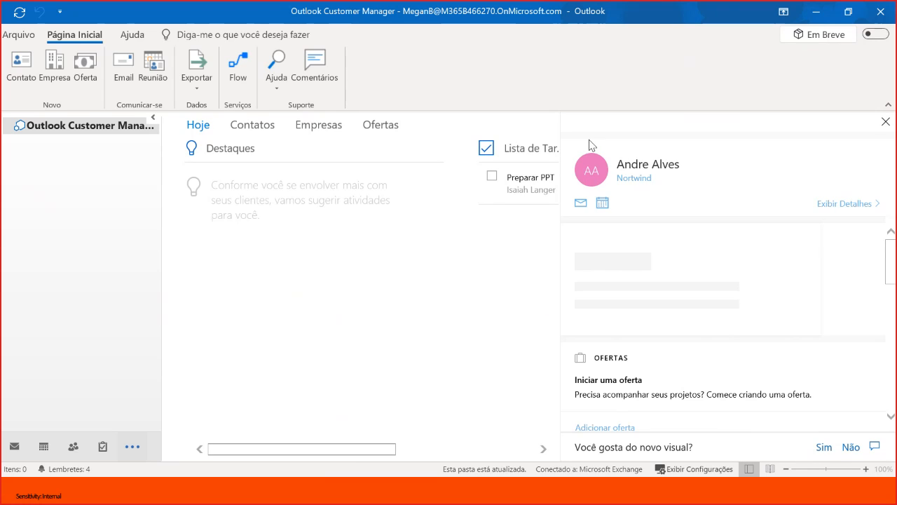
scroll(738, 273, down, 1)
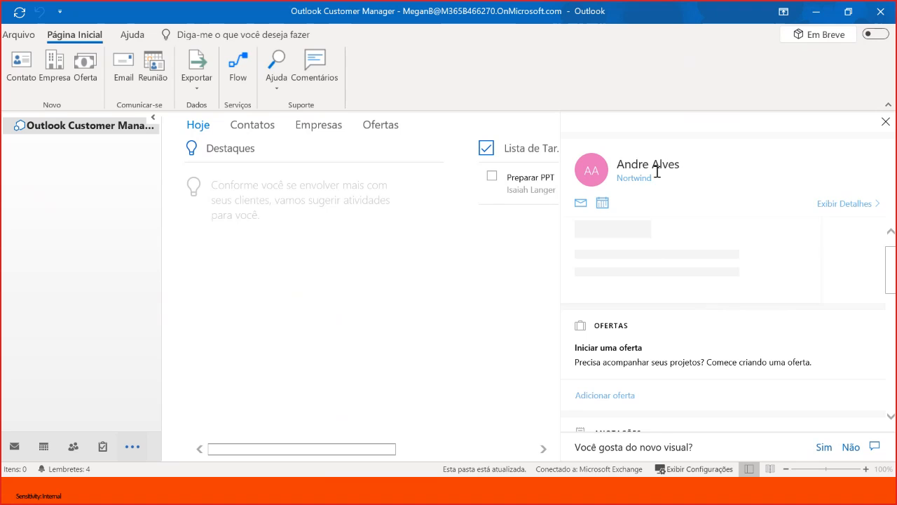
scroll(687, 281, down, 2)
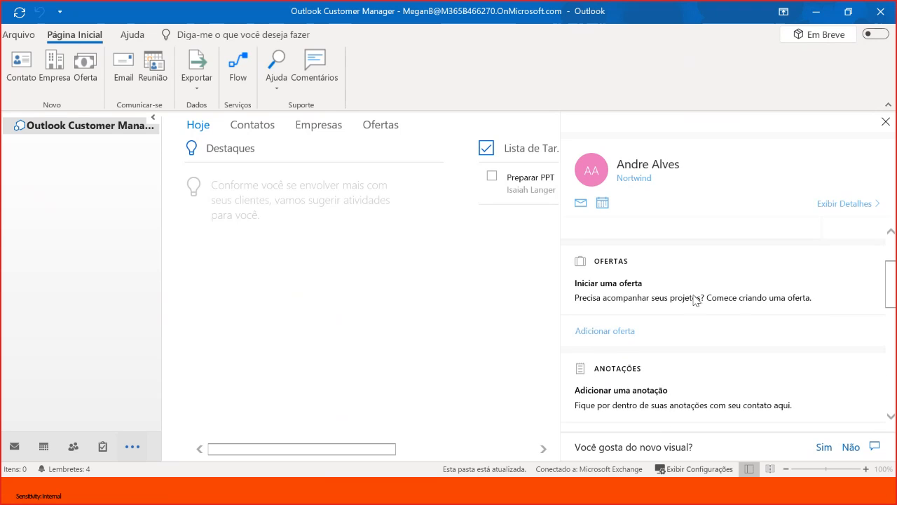
scroll(694, 294, up, 3)
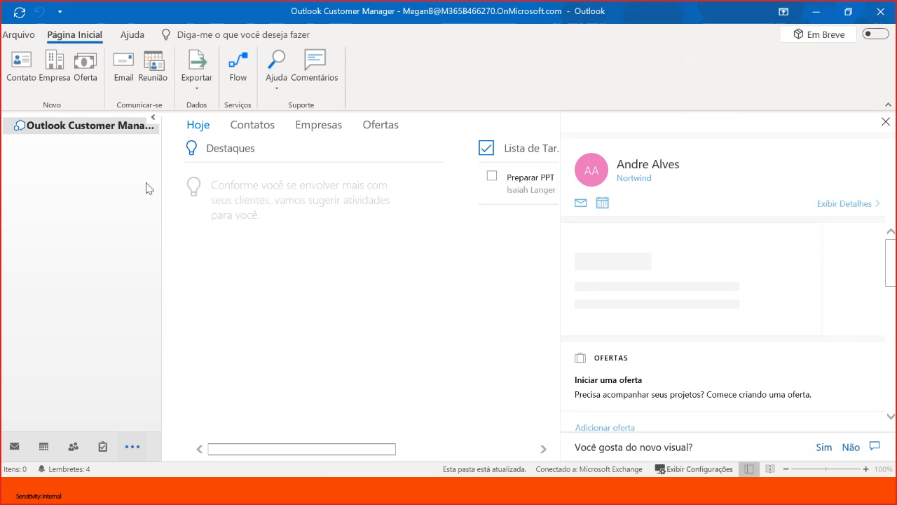
- Create a second business contact with first name, last name and e-mail address, assigned to the existing company Nortwind
click(33, 83)
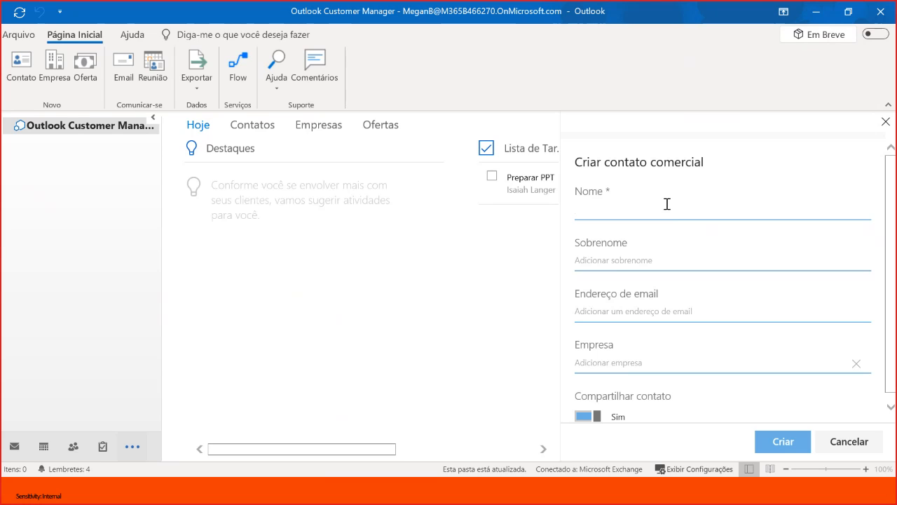
text(Adriana)
click(721, 262)
key(Tab)
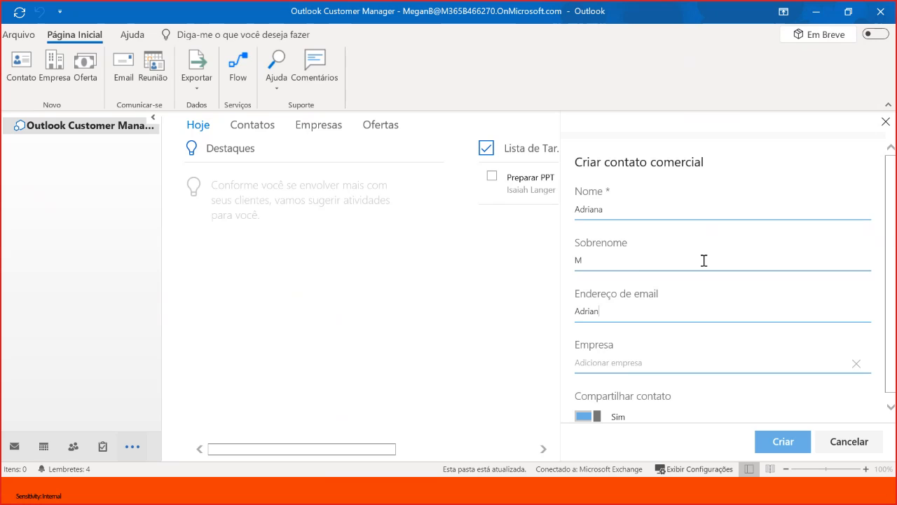
click(662, 369)
text(no)
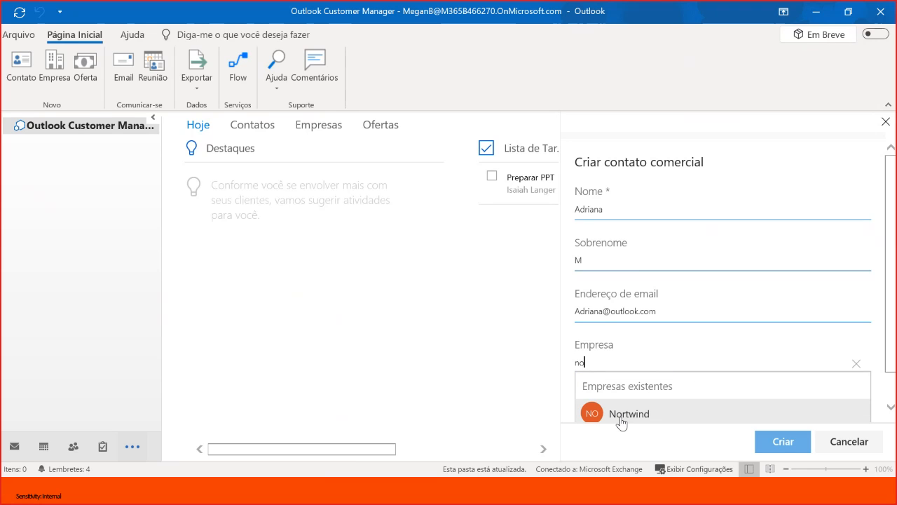
click(620, 415)
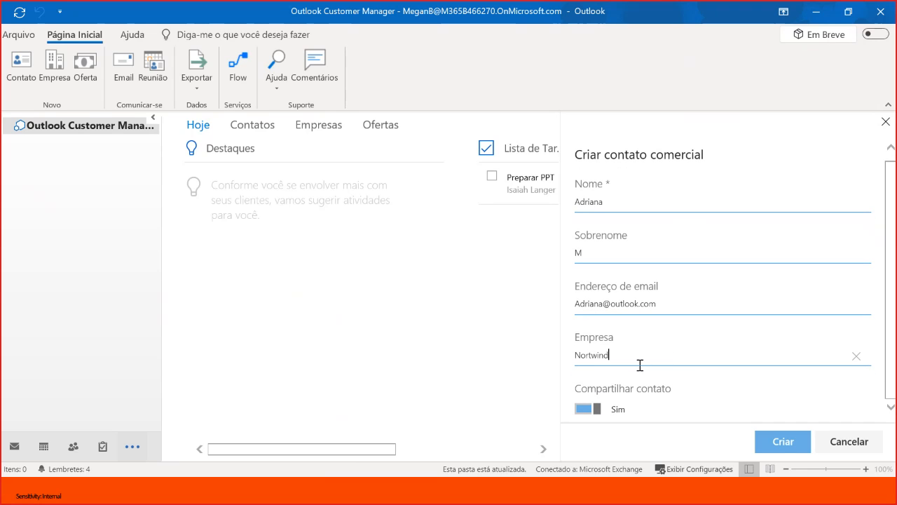
click(778, 443)
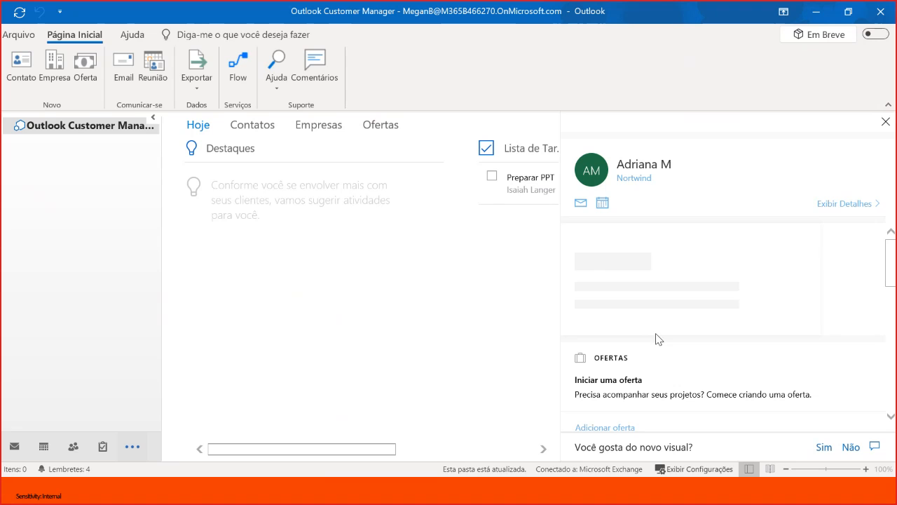
- Look through the fields of the new company form, and leave it without creating a company
click(54, 68)
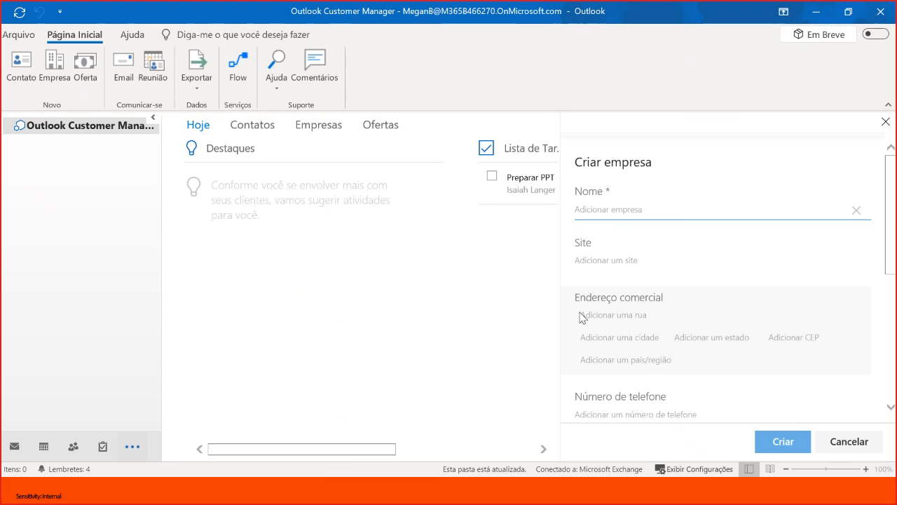
scroll(659, 343, down, 1)
scroll(635, 368, down, 4)
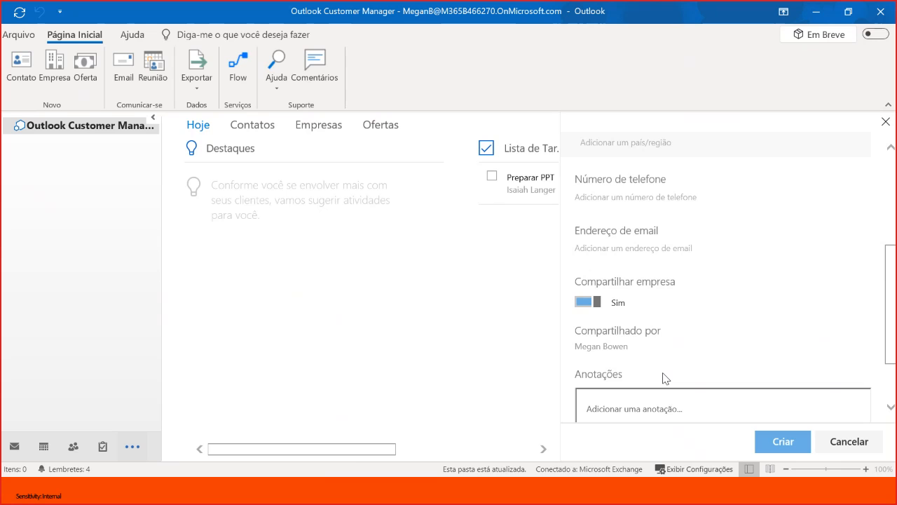
scroll(661, 374, down, 2)
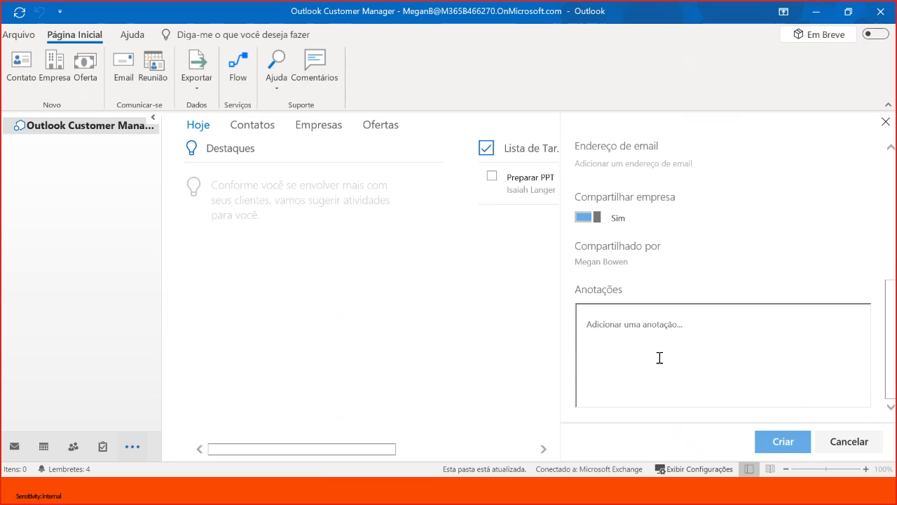
scroll(657, 358, up, 7)
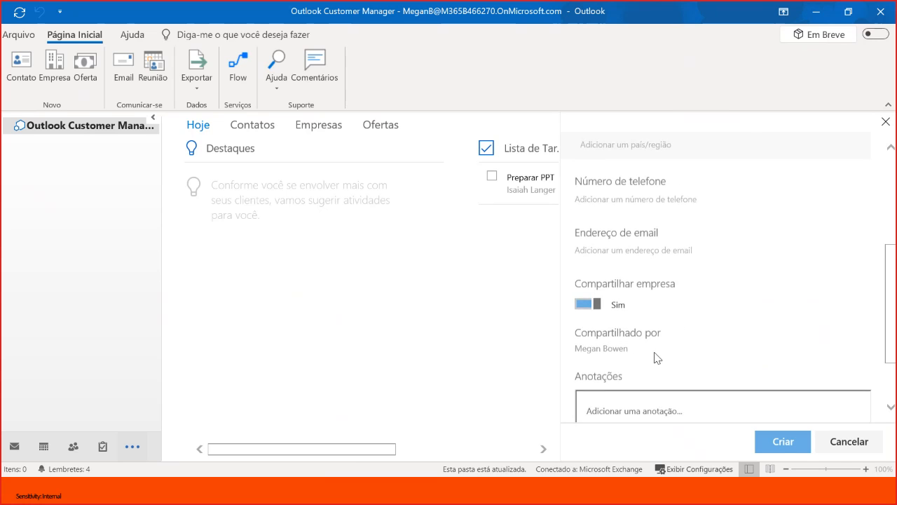
click(835, 439)
click(556, 338)
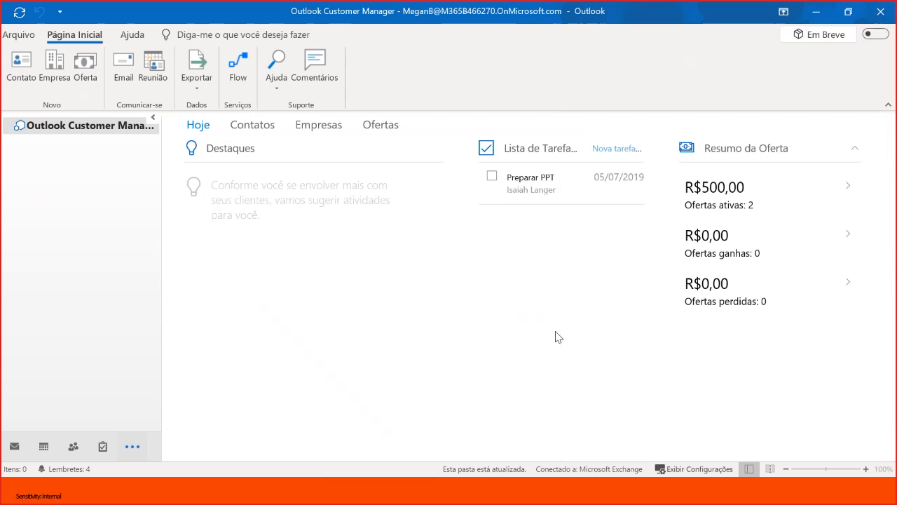
- Open Nortwind from the companies list and look through its contacts, offers, tasks and timeline sections
click(312, 130)
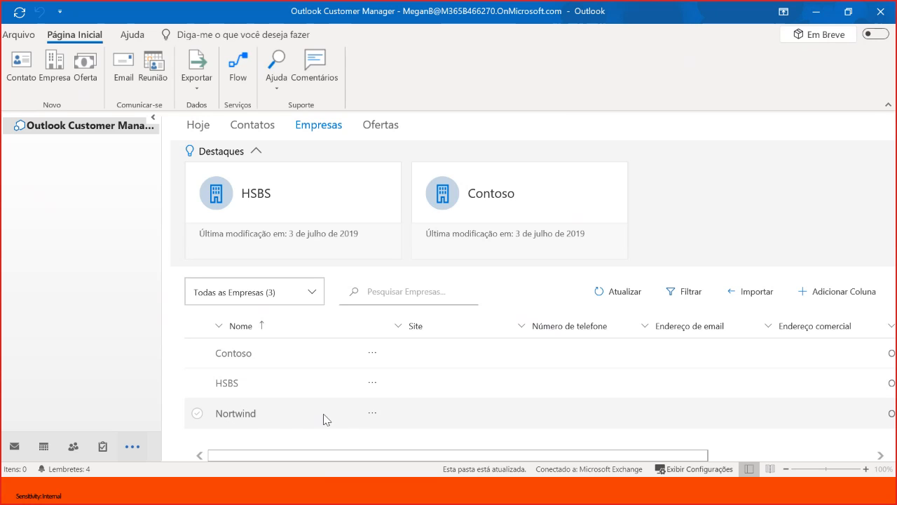
click(240, 414)
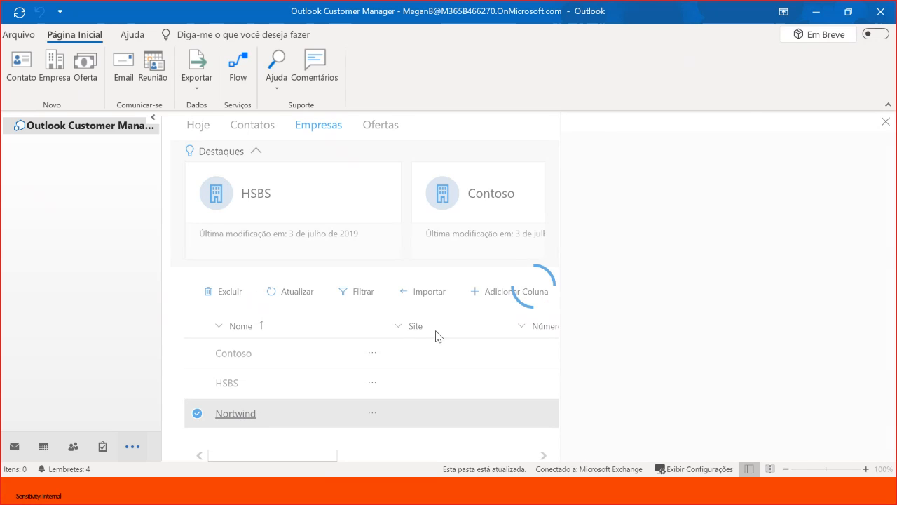
click(645, 245)
click(648, 246)
click(635, 295)
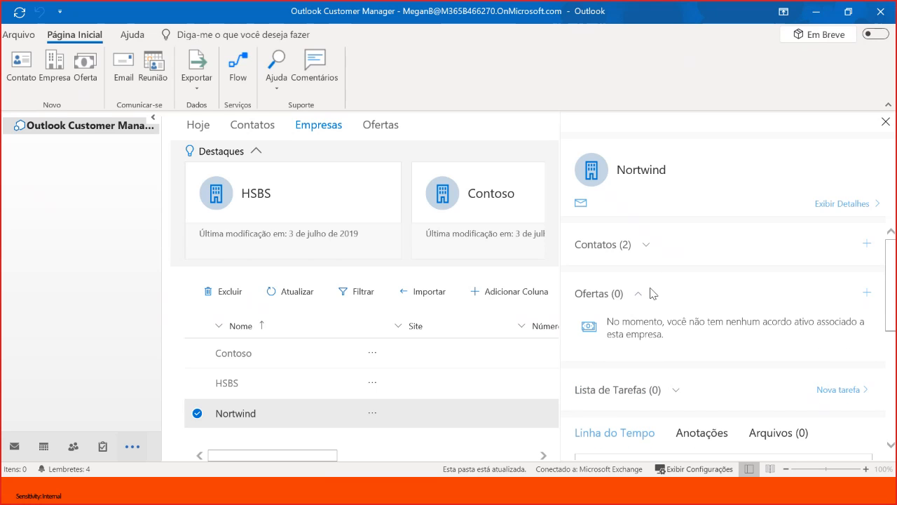
scroll(669, 308, down, 1)
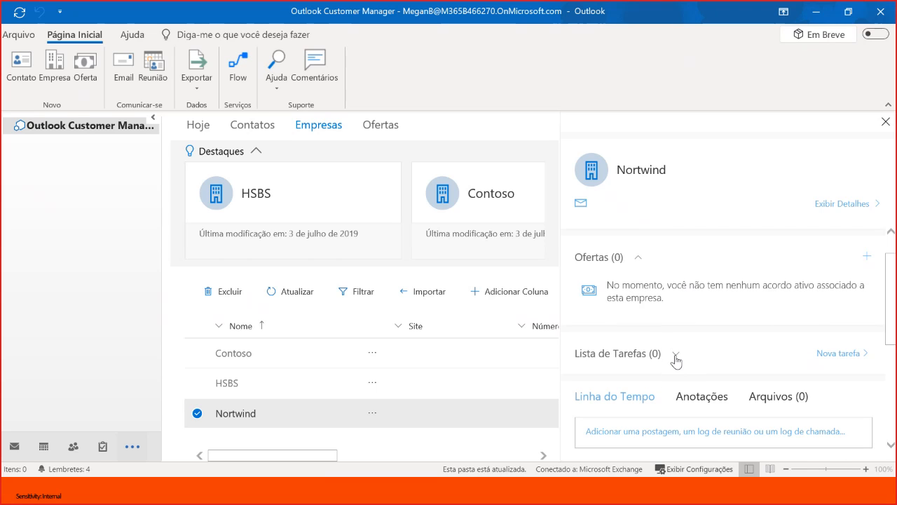
scroll(676, 360, down, 3)
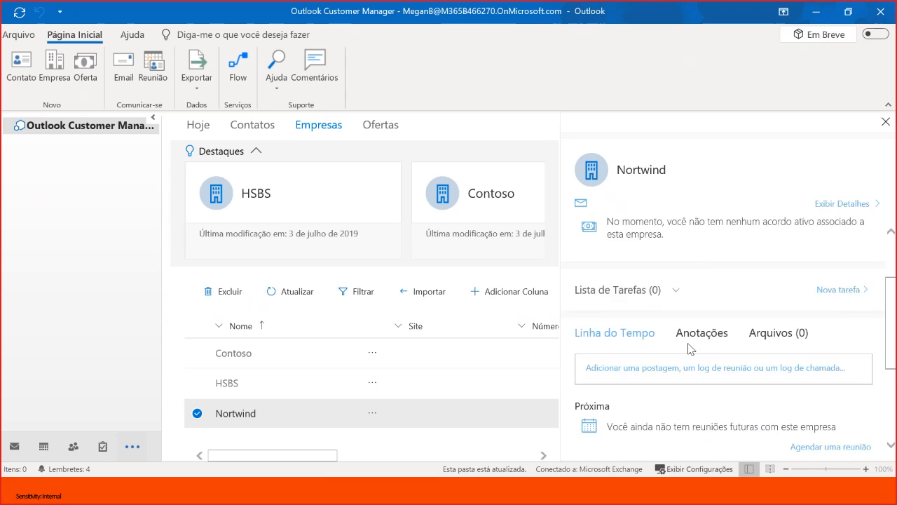
scroll(703, 332, up, 4)
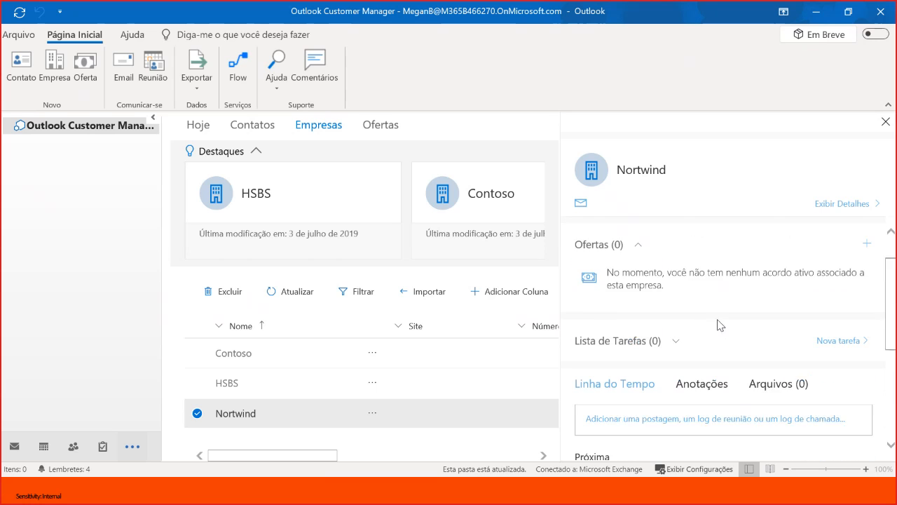
click(850, 205)
click(593, 271)
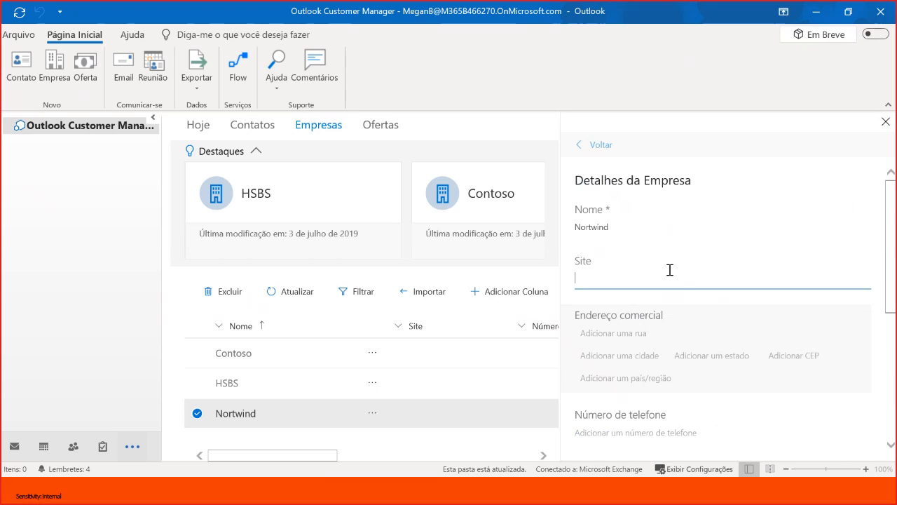
text(Www)
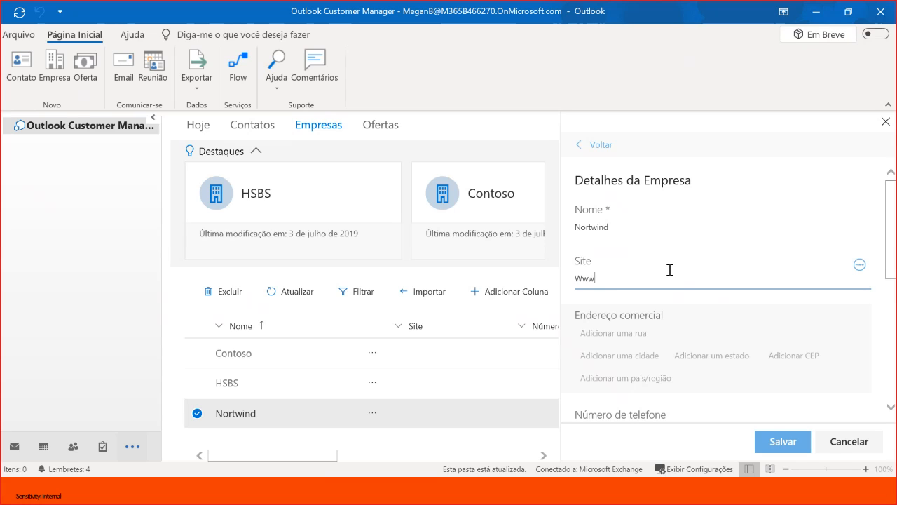
text(.northwo)
- Fill in the street, city and state of Nortwind's business address
click(614, 338)
text(Rua cap)
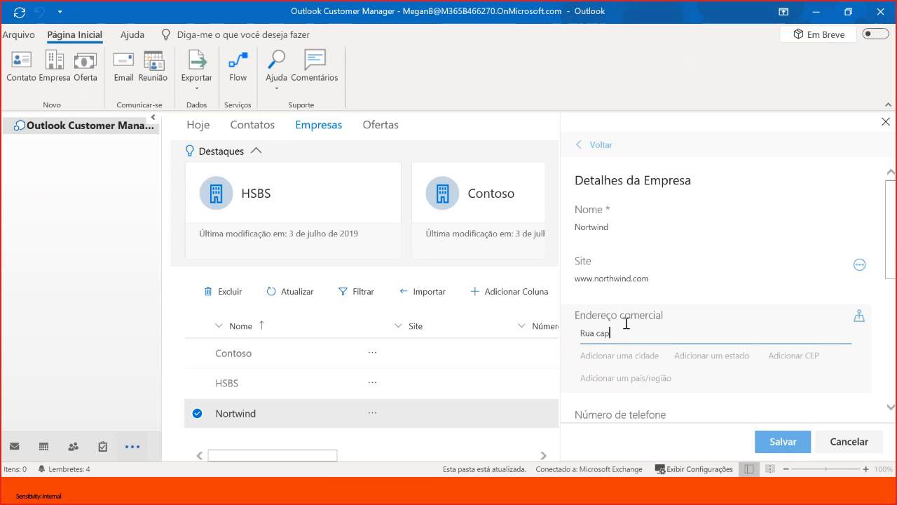
text(itão lima)
click(625, 356)
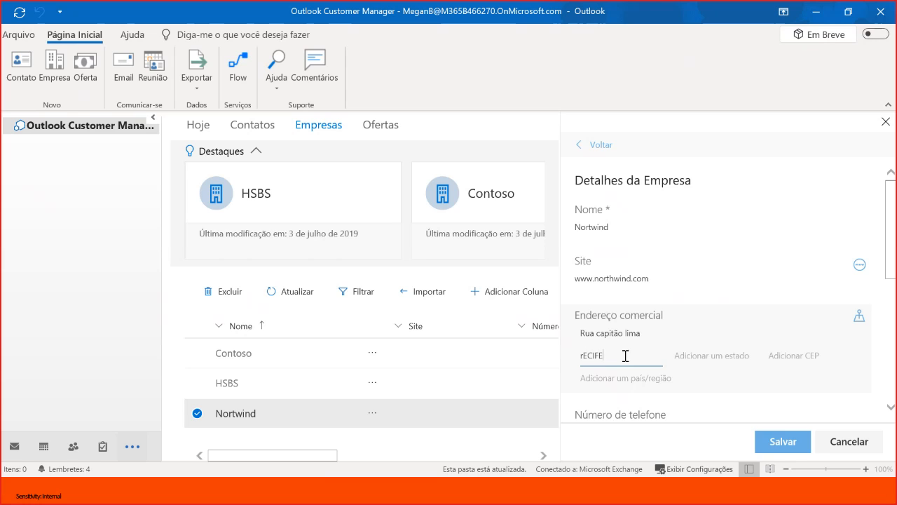
key(BackSpace)
key(Tab)
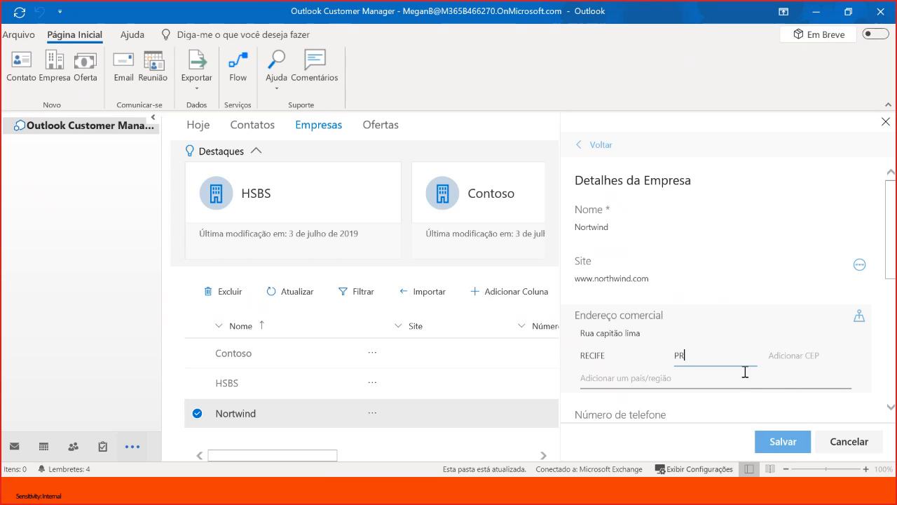
click(681, 377)
scroll(709, 376, down, 1)
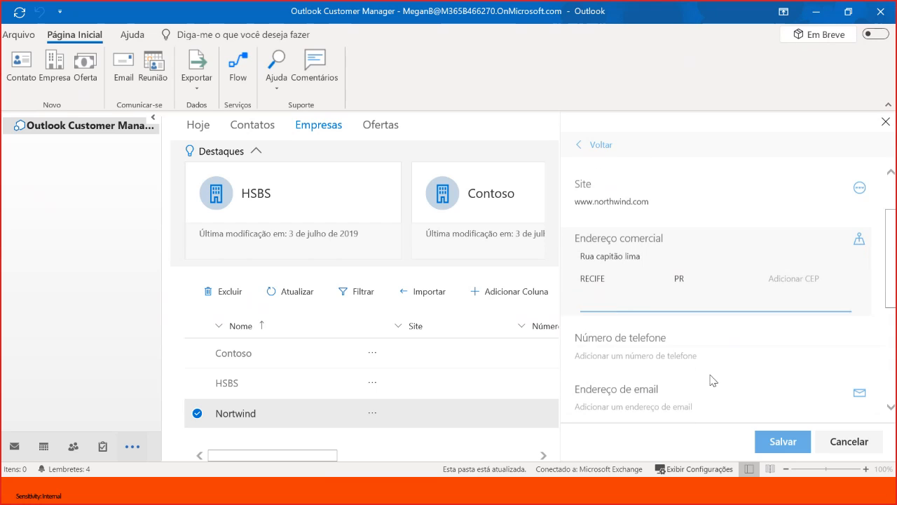
- Enter the company's phone number, save the details and return to the Nortwind overview
click(656, 359)
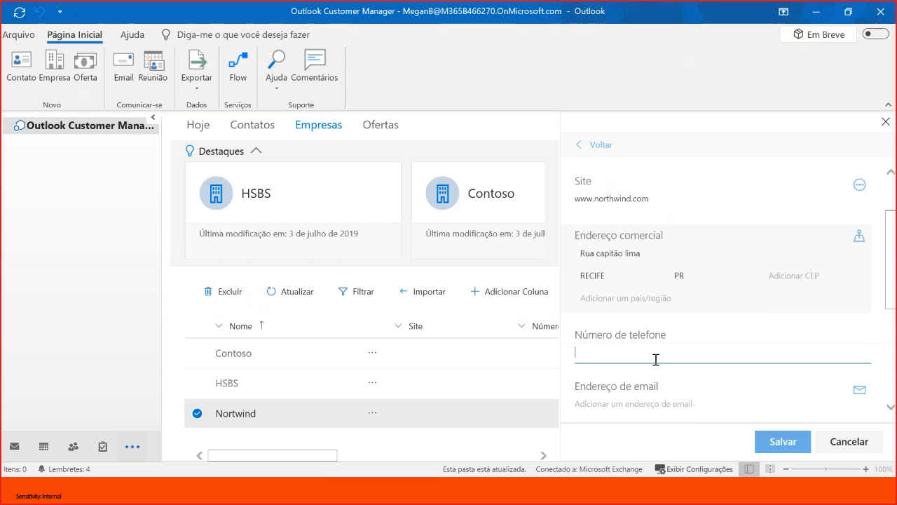
text(8)
scroll(655, 358, down, 5)
scroll(684, 361, up, 5)
click(783, 452)
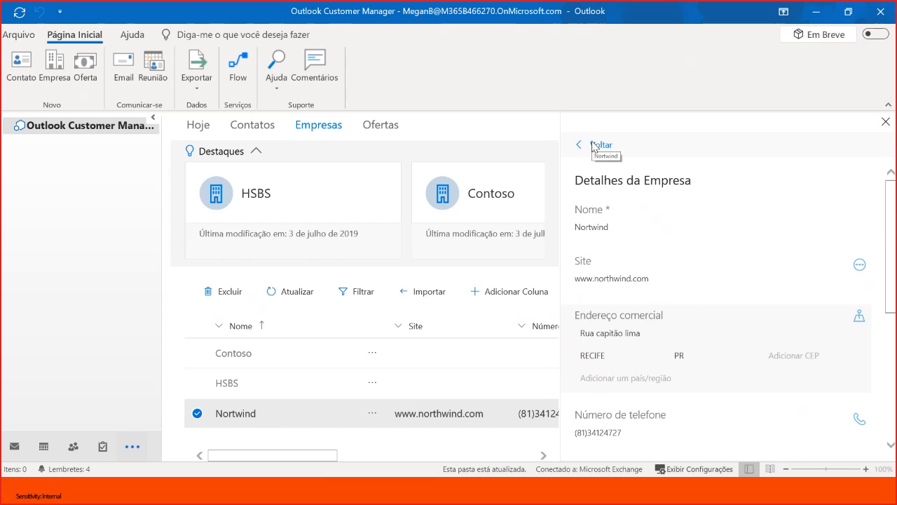
click(592, 145)
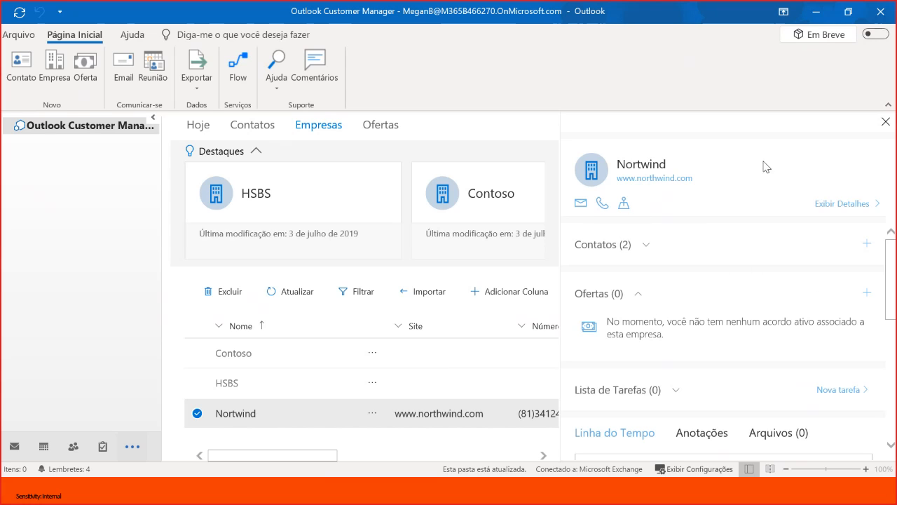
- Start a new offer named Treinamento Office and assign it to the existing company Nortwind
click(887, 122)
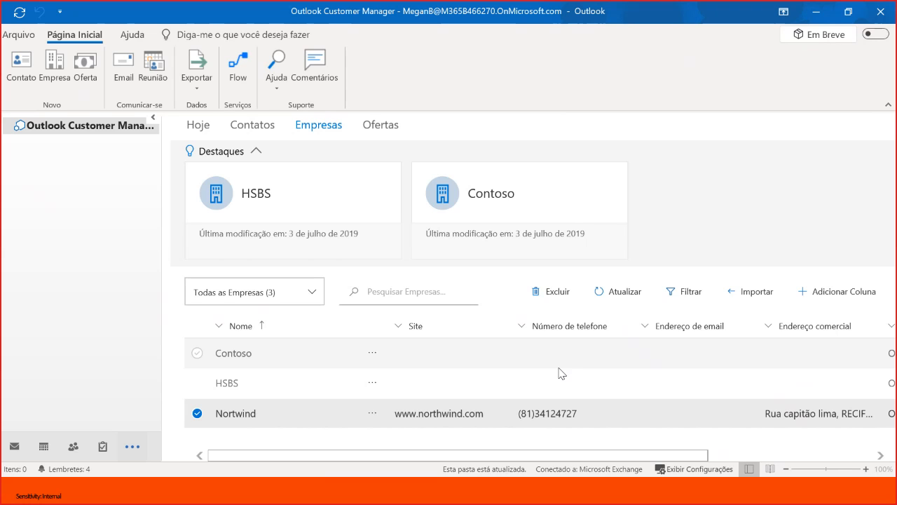
click(87, 77)
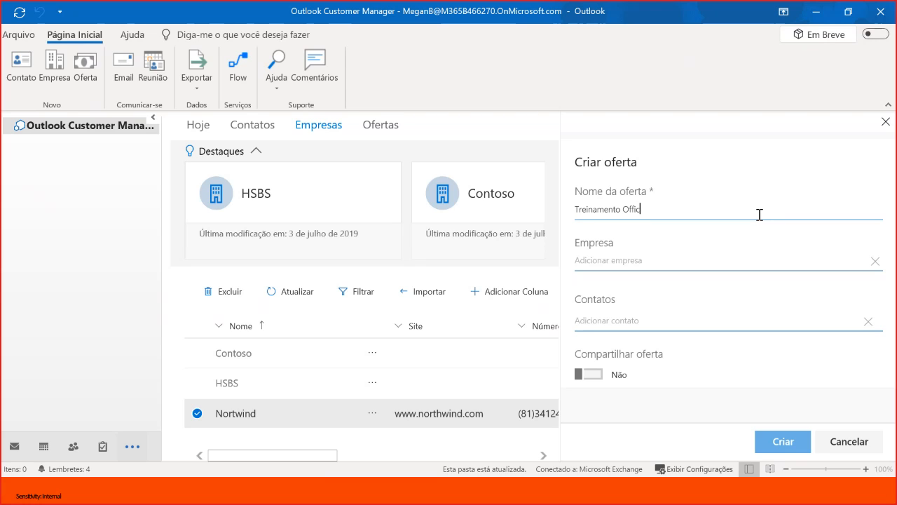
click(760, 263)
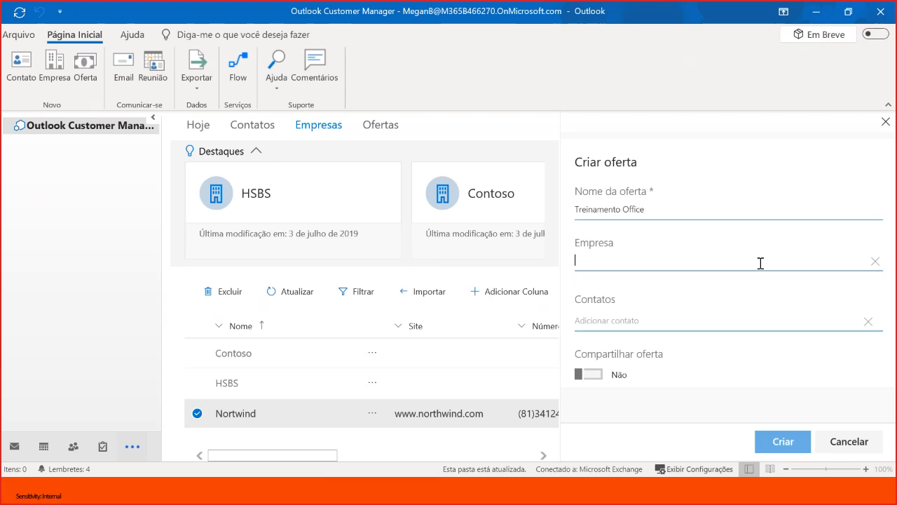
text(nor)
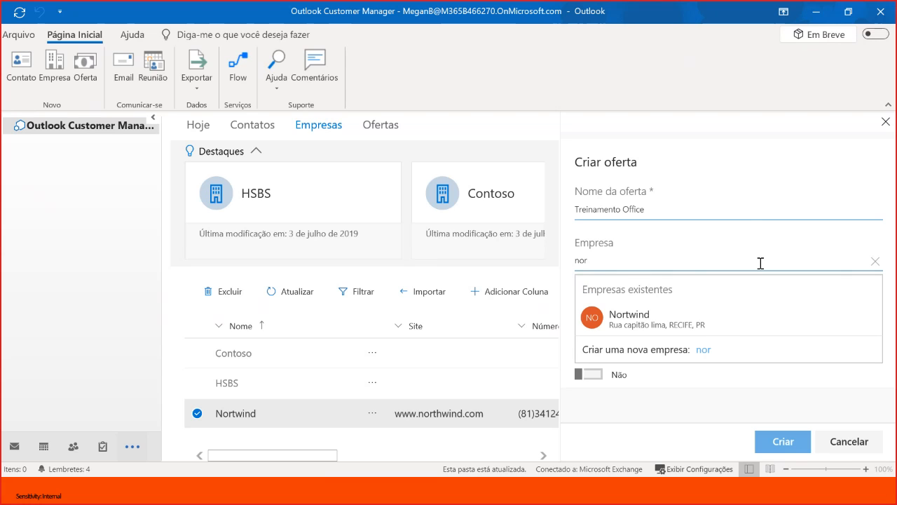
click(667, 322)
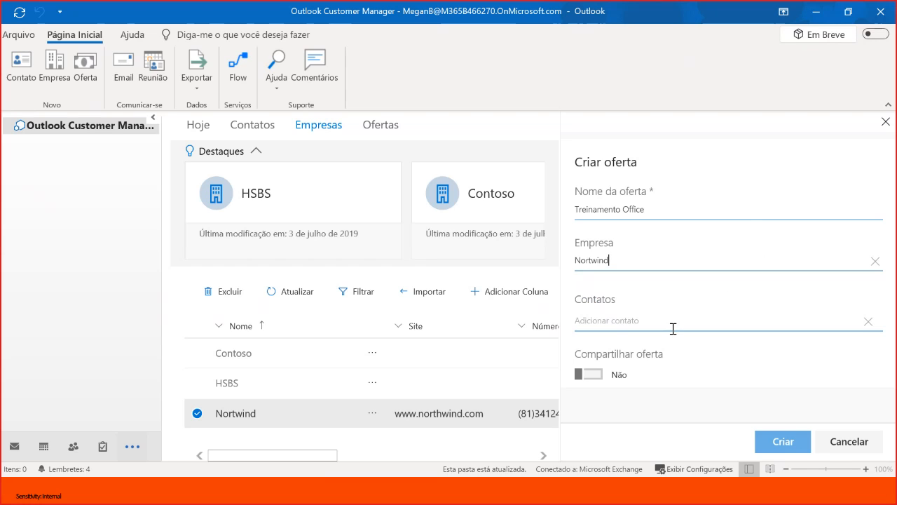
- Add two existing business contacts to the new Treinamento Office offer
click(666, 324)
text(ad)
click(643, 341)
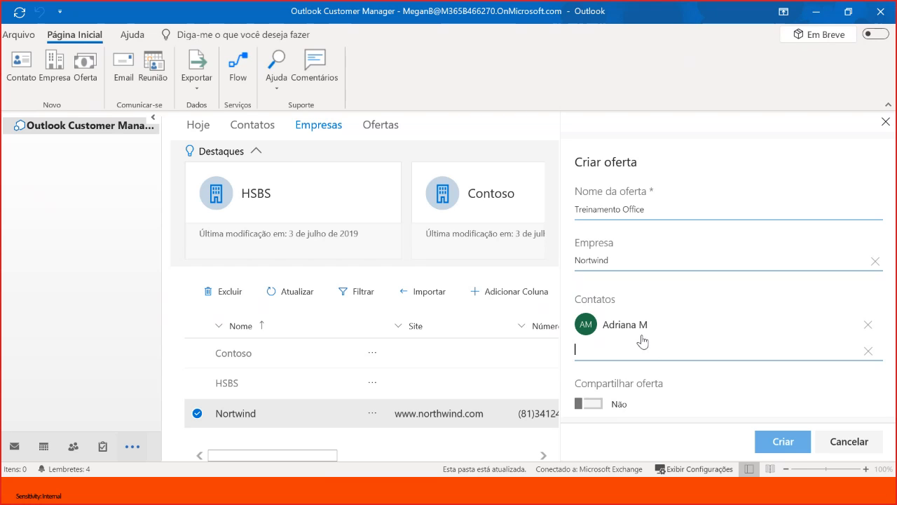
text(adr)
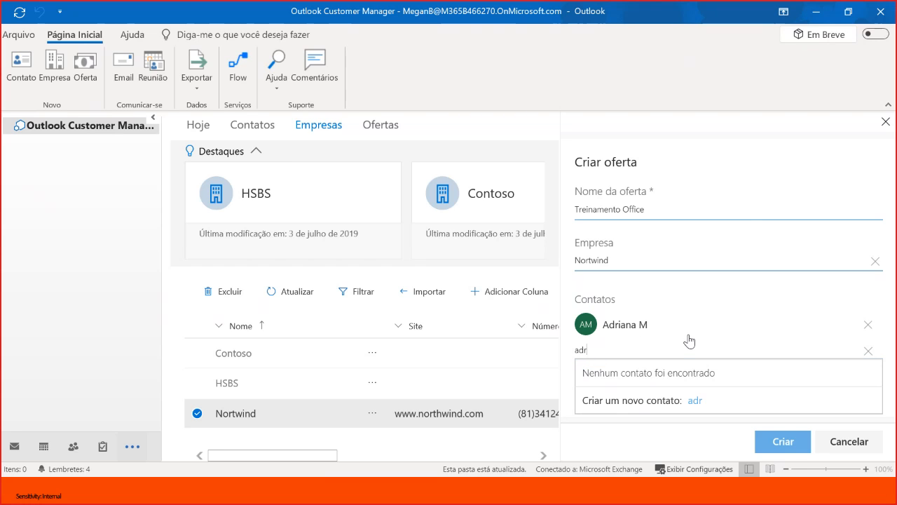
key(BackSpace)
key(BackSpace)
text(n)
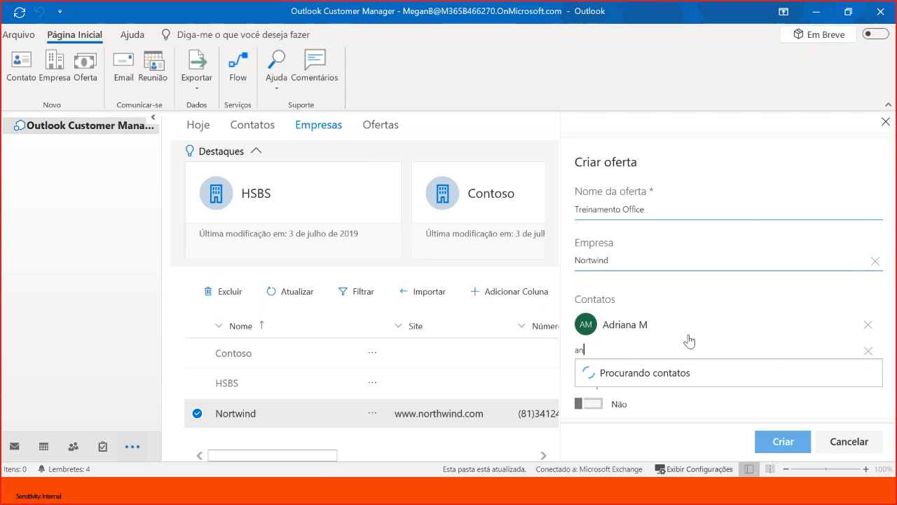
click(650, 371)
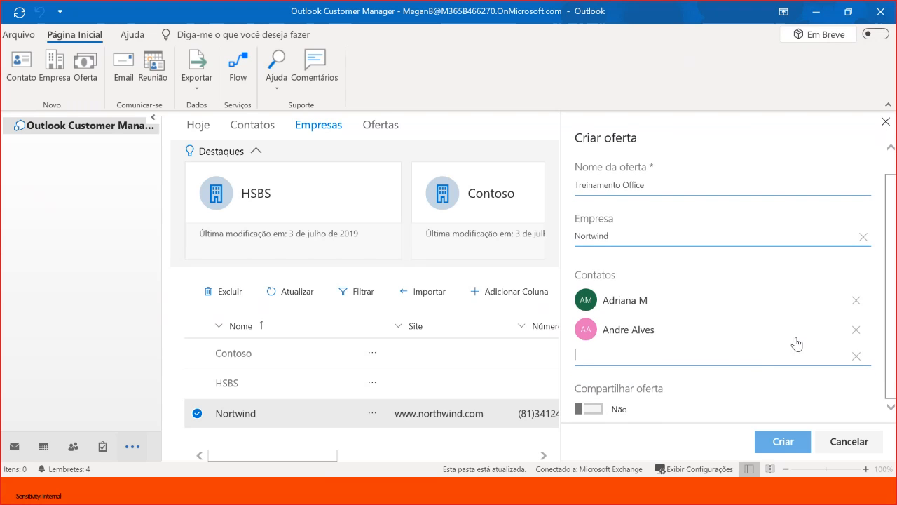
- Turn on sharing for the offer and create it, reviewing its timeline before closing its overview
click(593, 408)
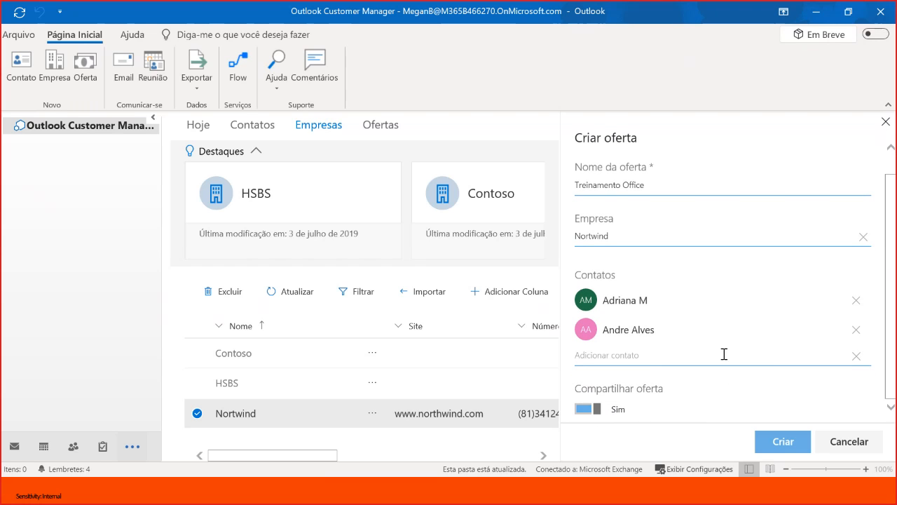
click(783, 441)
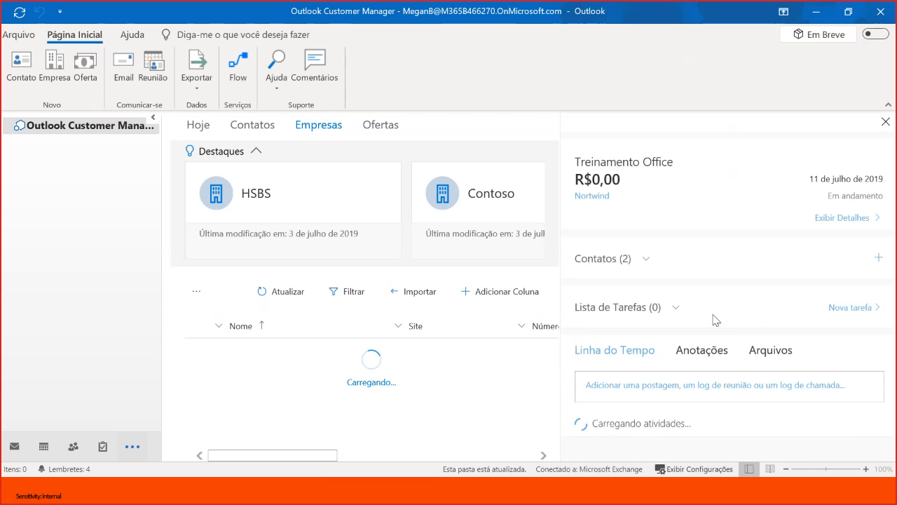
scroll(722, 329, down, 5)
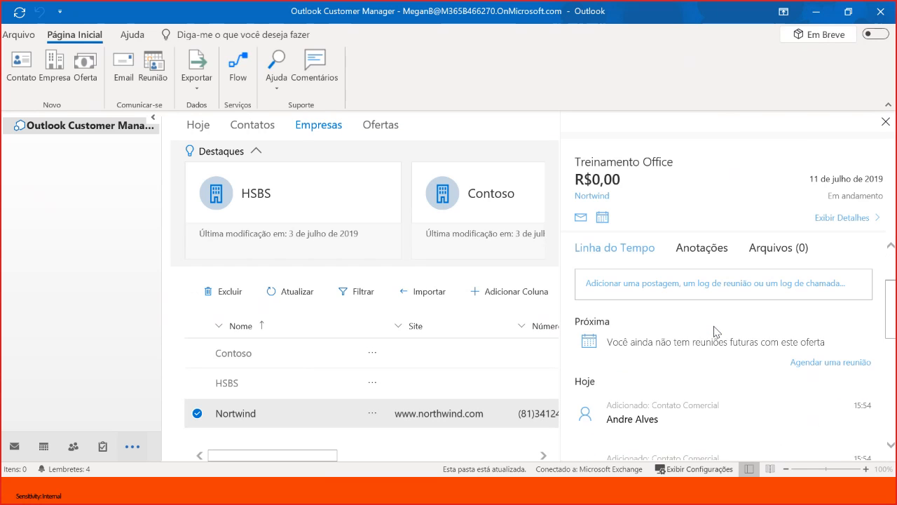
scroll(687, 331, down, 2)
scroll(673, 334, up, 6)
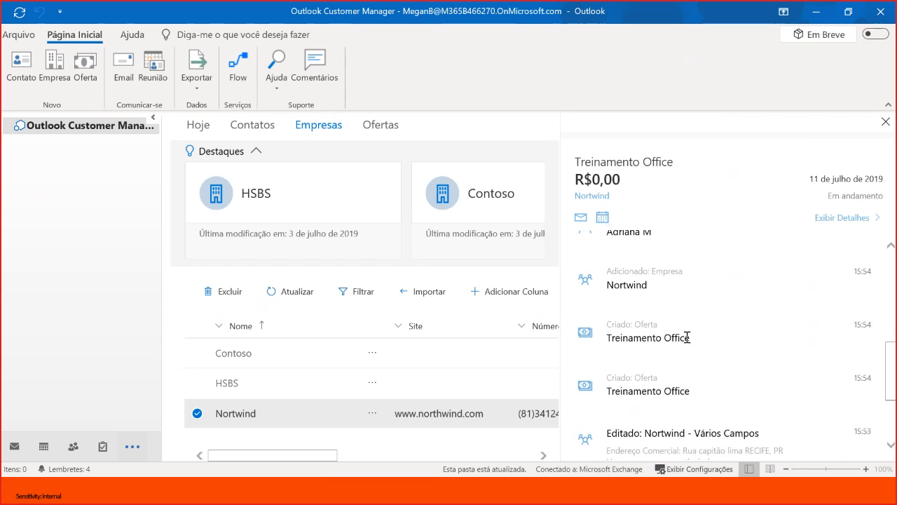
click(884, 122)
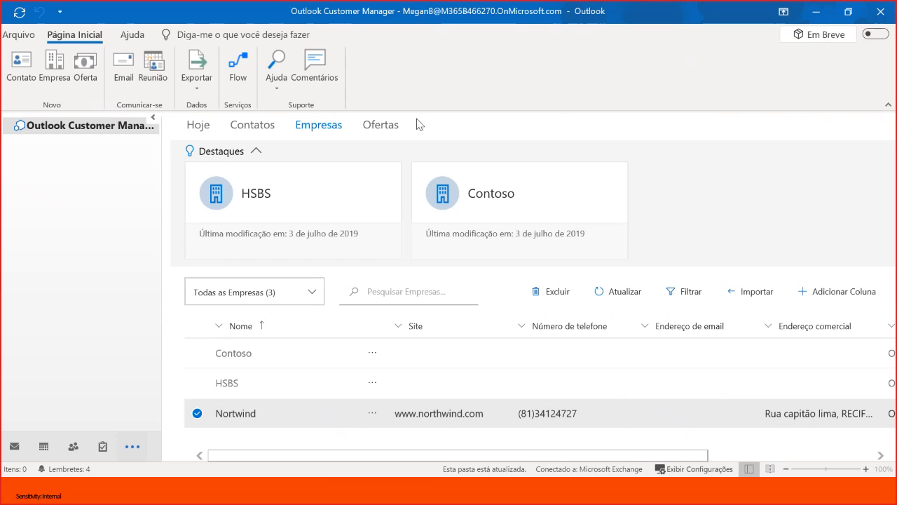
- Open the details of the Treinamento Office offer from the offers list
click(384, 126)
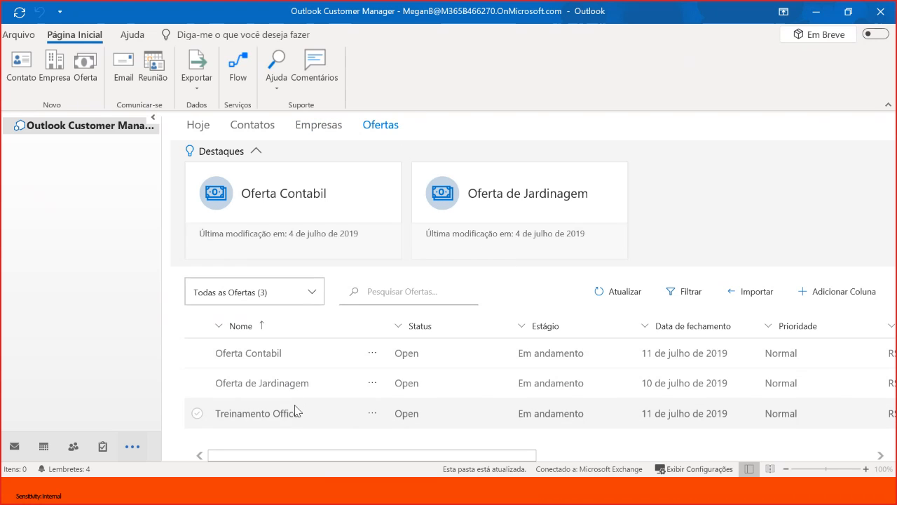
click(266, 413)
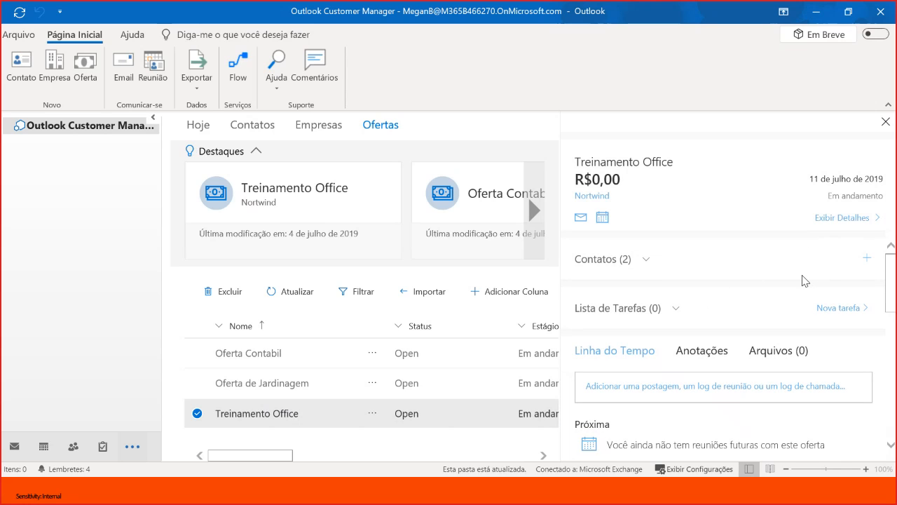
click(842, 219)
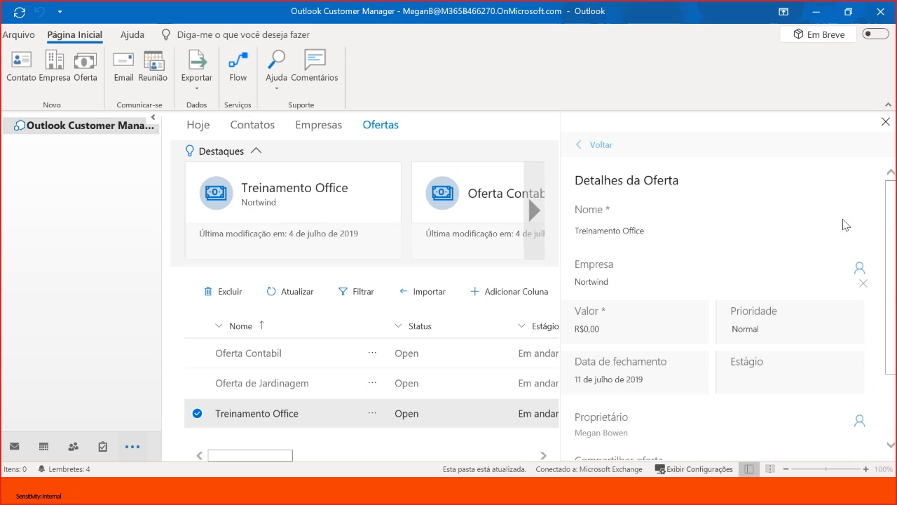
click(594, 145)
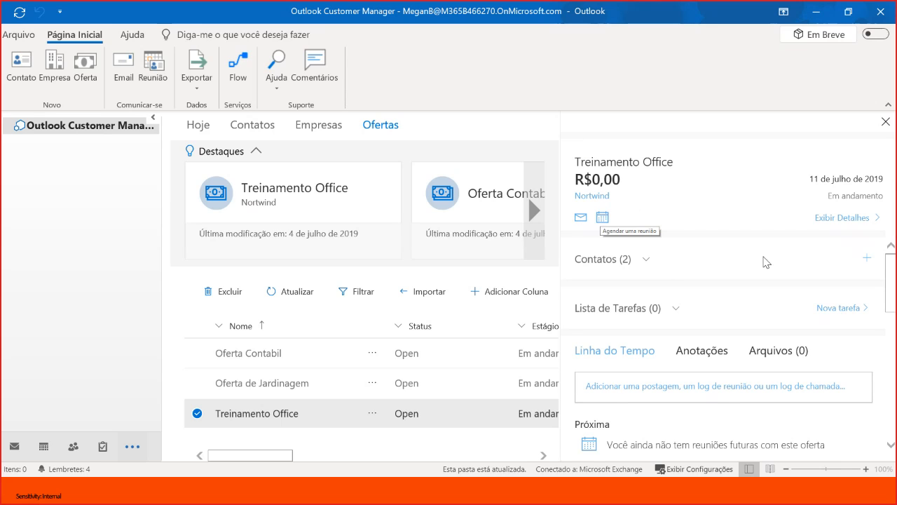
click(861, 220)
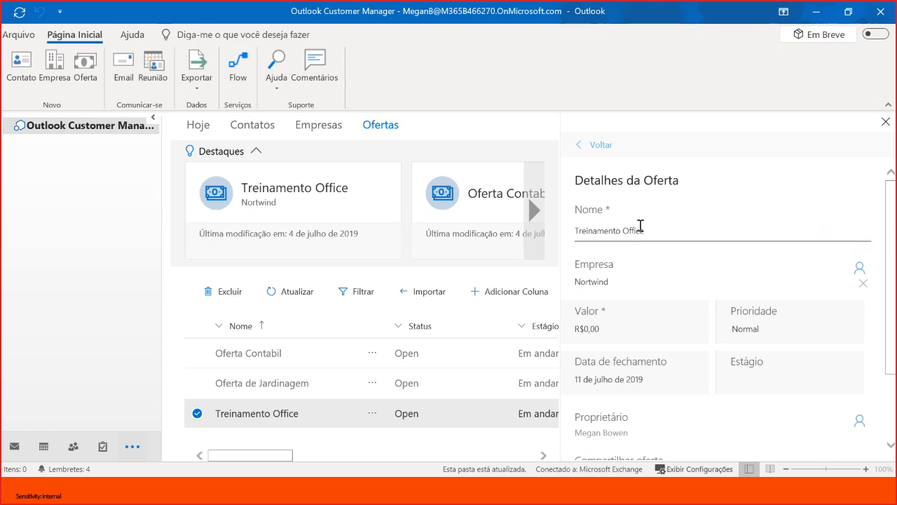
- Set the offer's value to R$300,00 and its priority to Alto
click(597, 327)
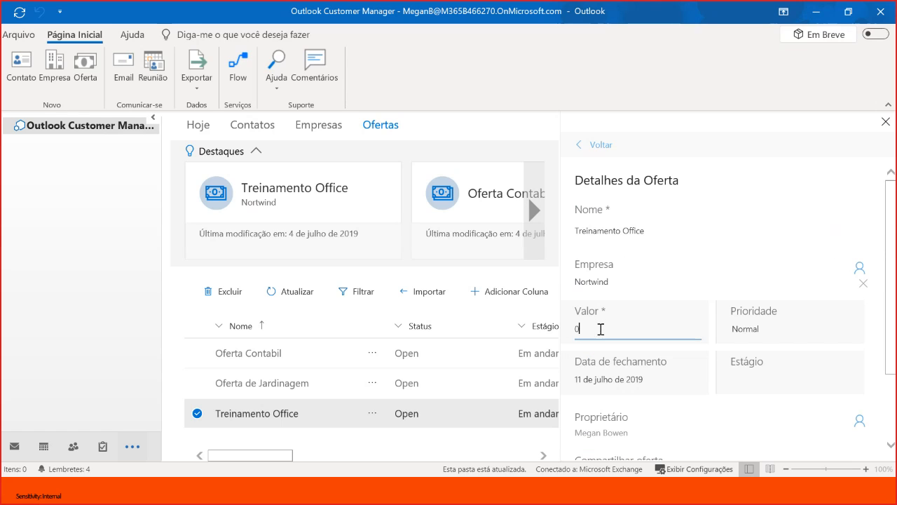
key(BackSpace)
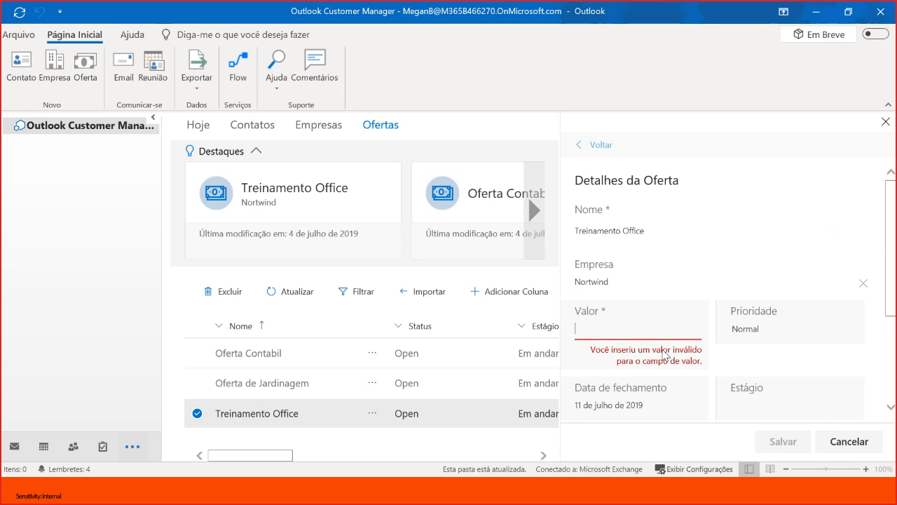
text(300)
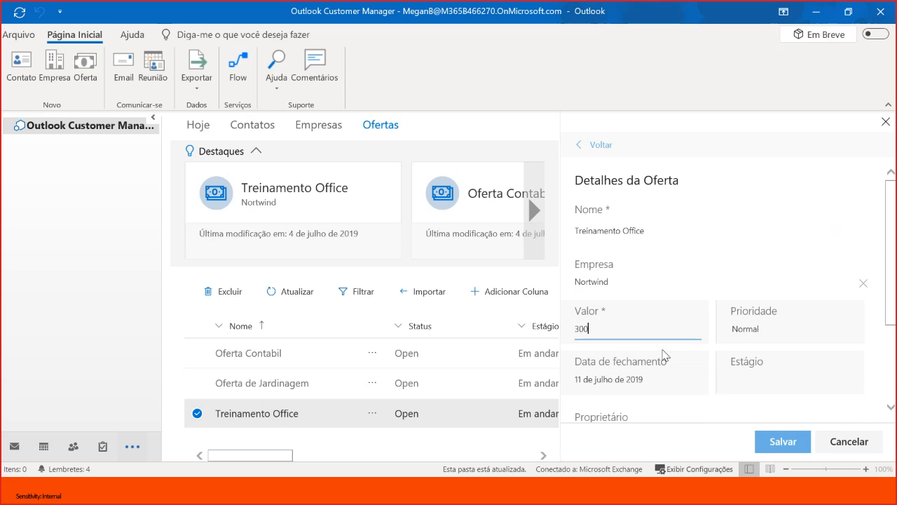
text(,00)
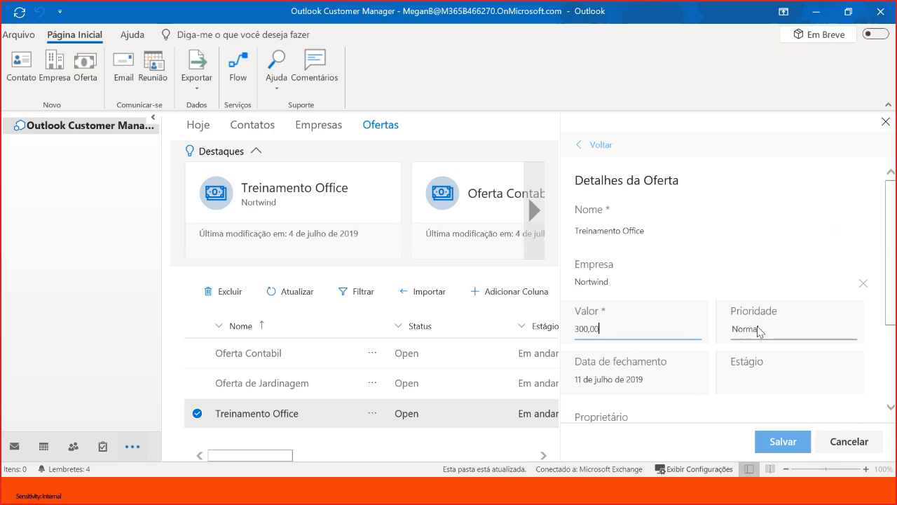
click(758, 331)
click(748, 343)
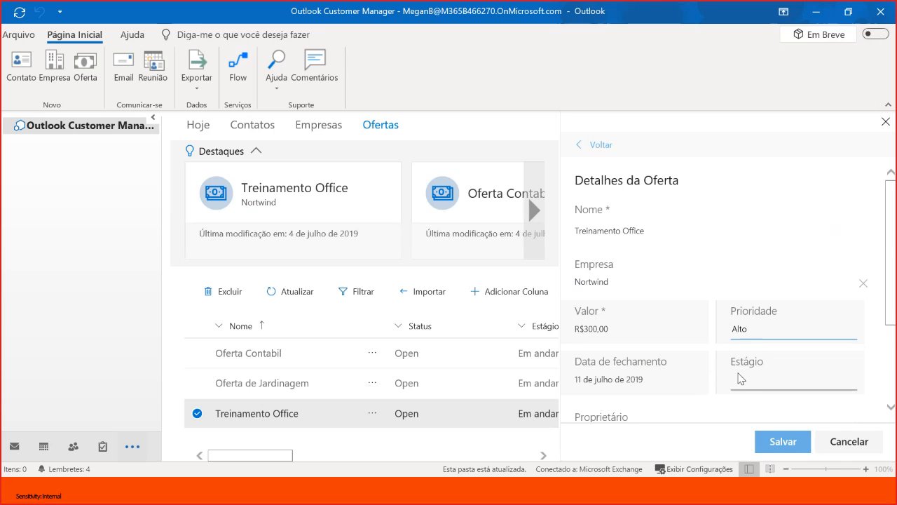
- Set the closing date to 31 de julho de 2019 and the stage to In-progress, saving and closing the offer
click(616, 379)
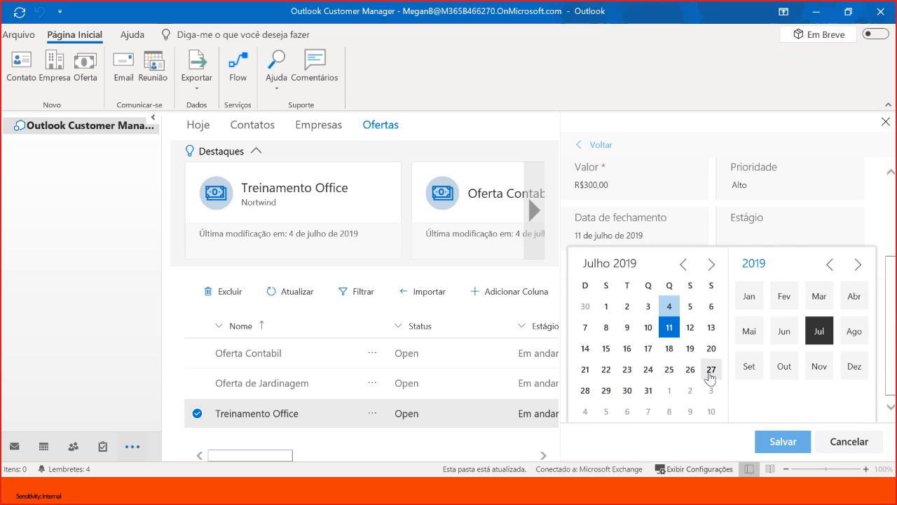
click(651, 391)
click(768, 245)
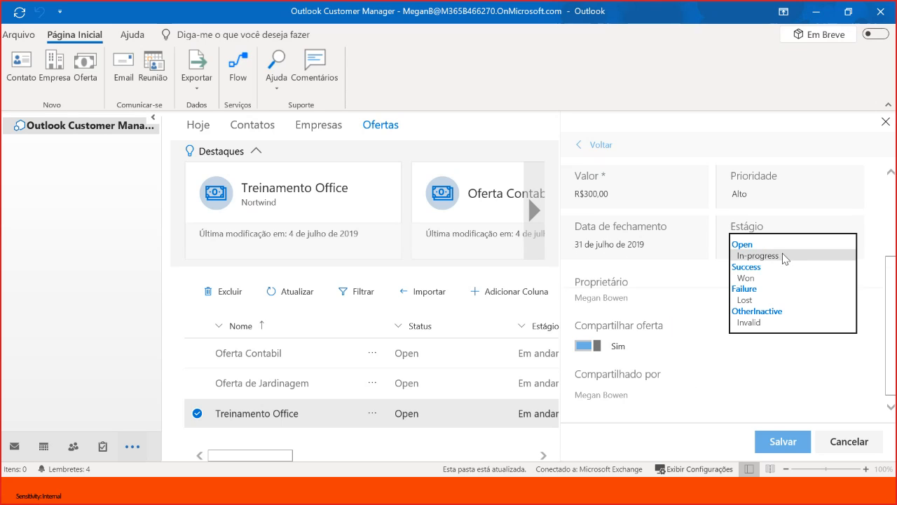
click(783, 256)
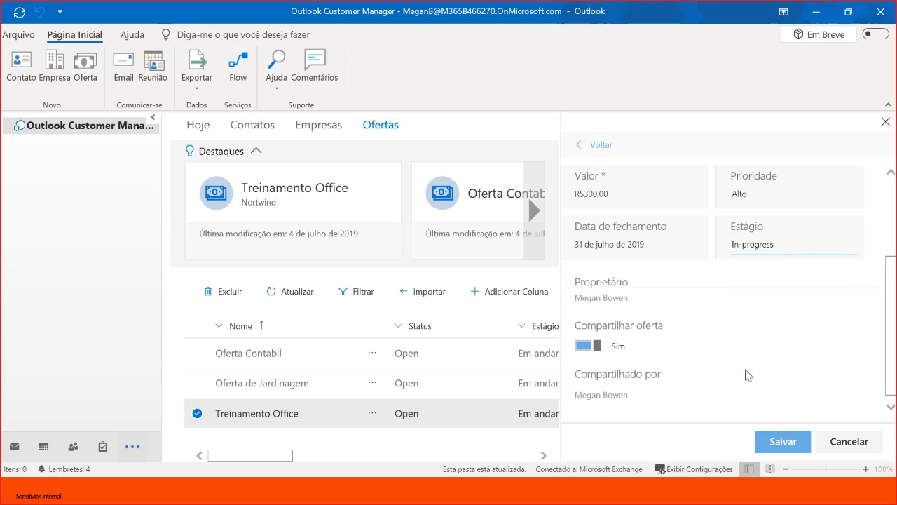
click(787, 443)
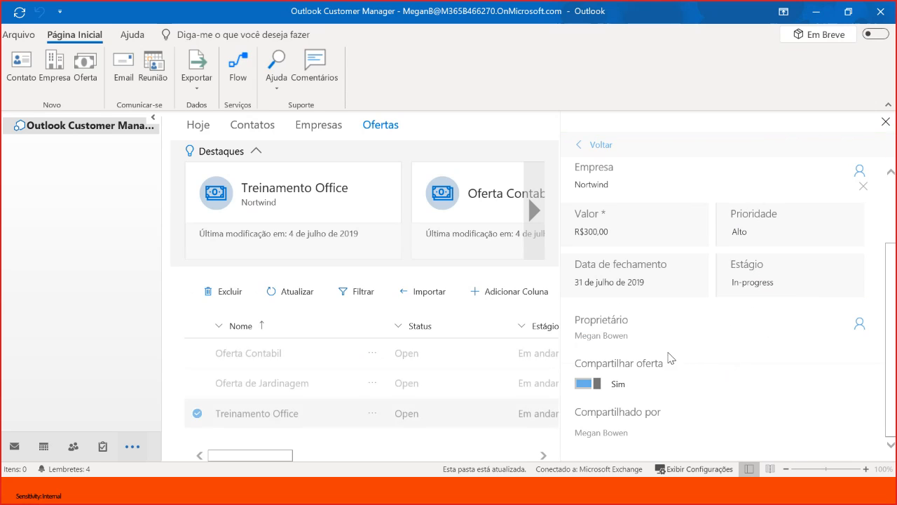
scroll(667, 357, up, 3)
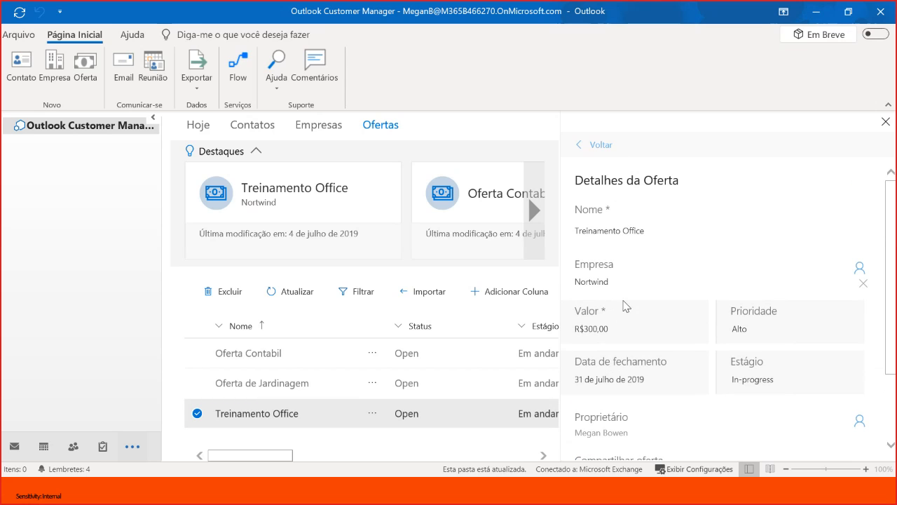
click(592, 146)
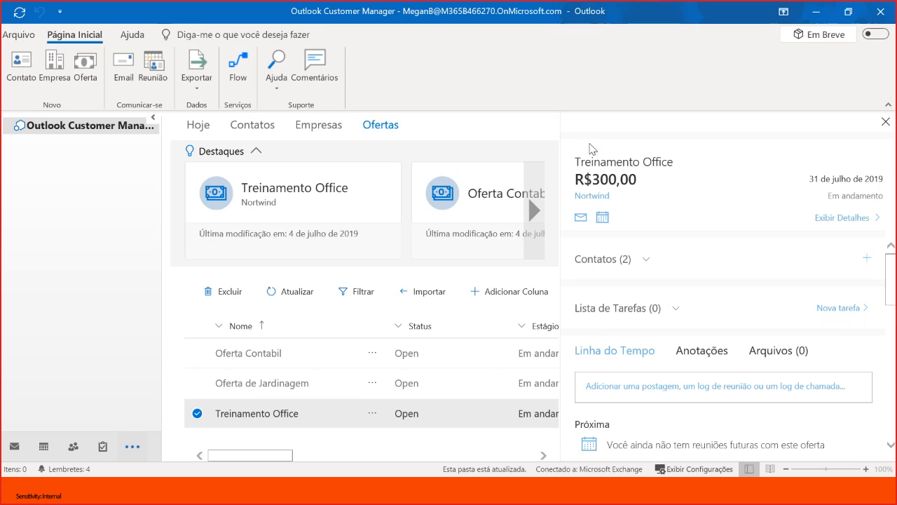
click(885, 123)
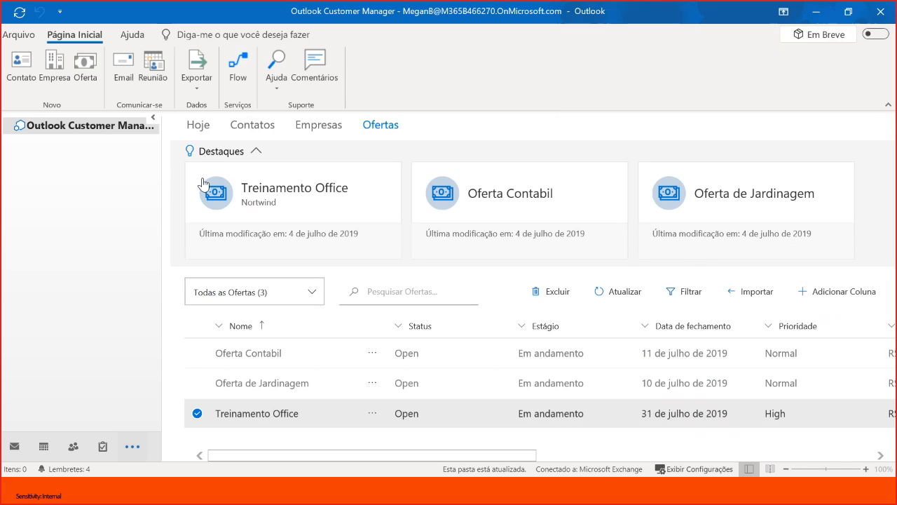
- Mark the Preparar PPT task as completed in the Hoje overview
click(199, 126)
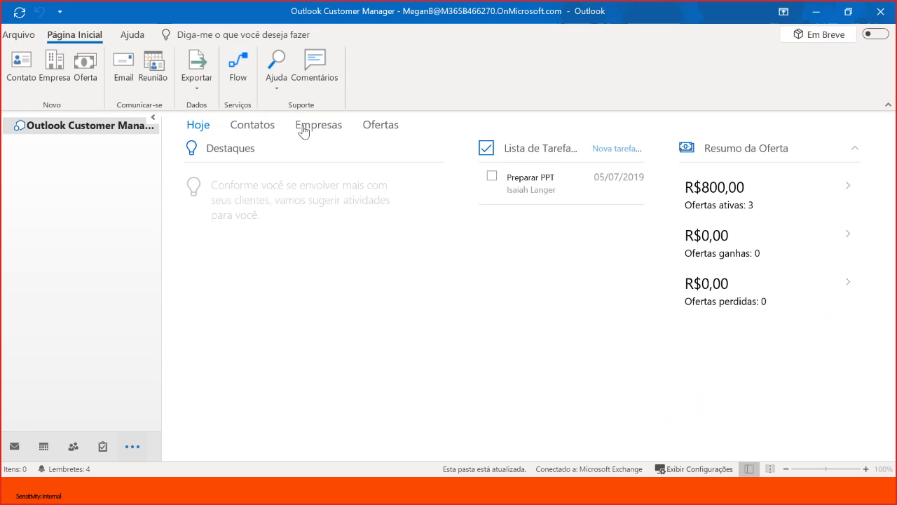
click(492, 181)
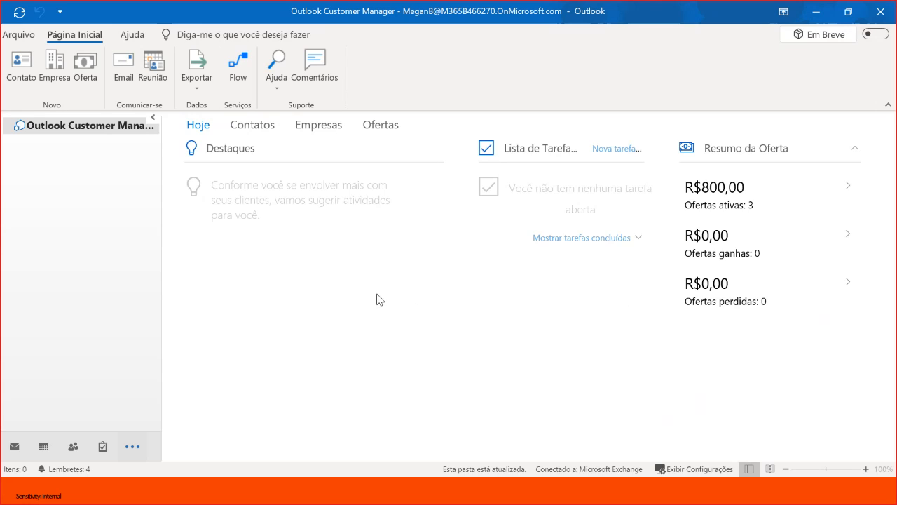
- Look through the Microsoft Flow templates for automating customer data, and return to the Hoje overview
click(235, 81)
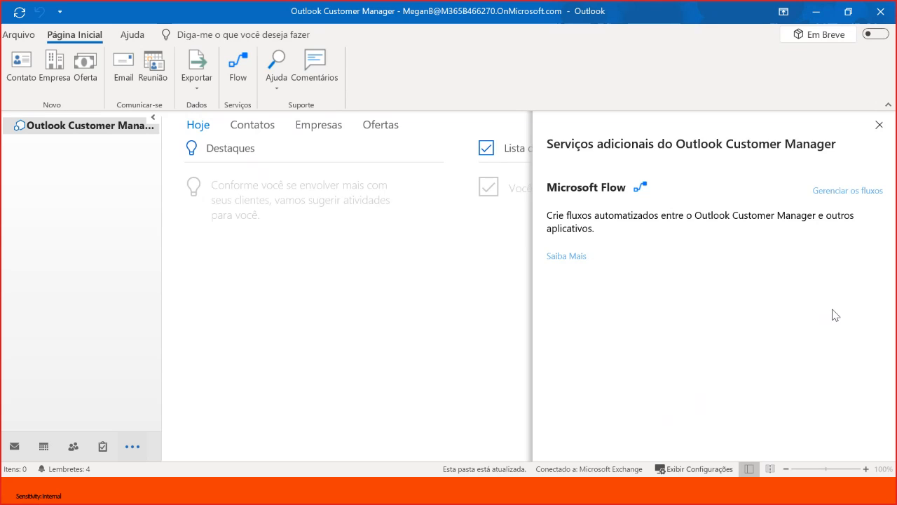
click(852, 194)
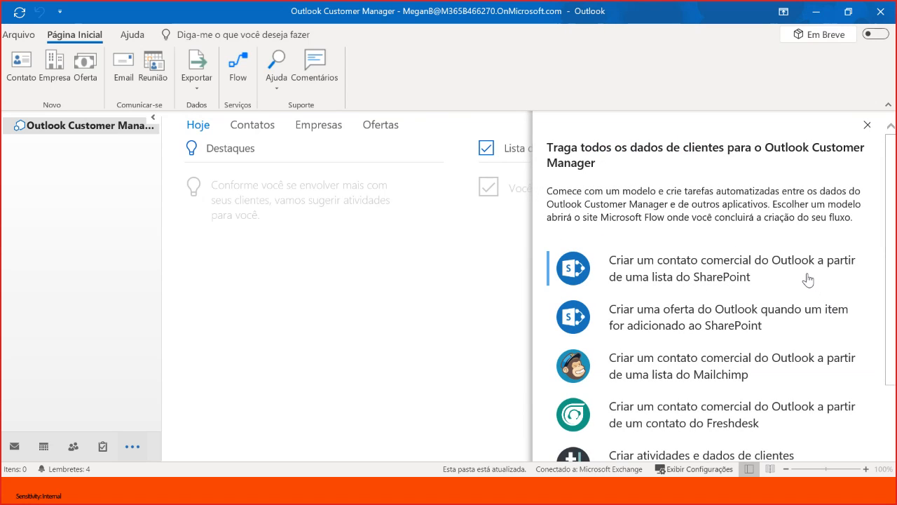
scroll(751, 285, down, 3)
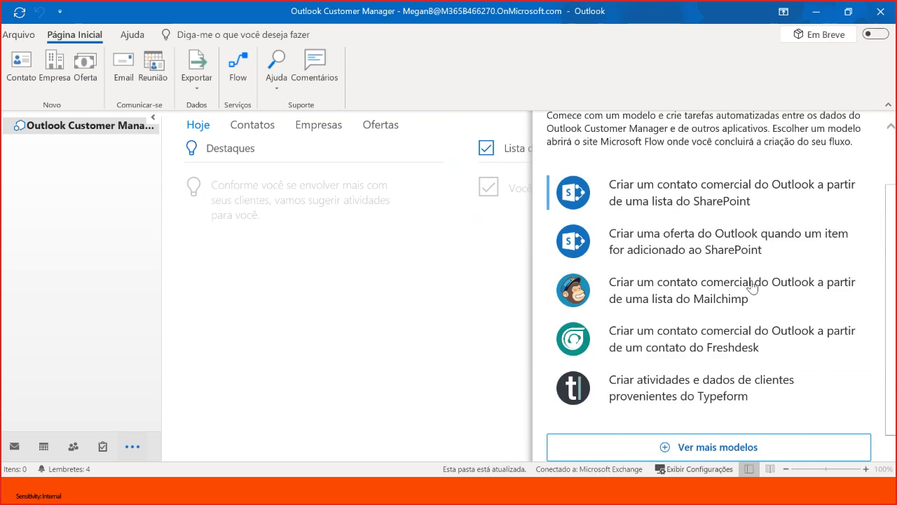
scroll(736, 265, up, 3)
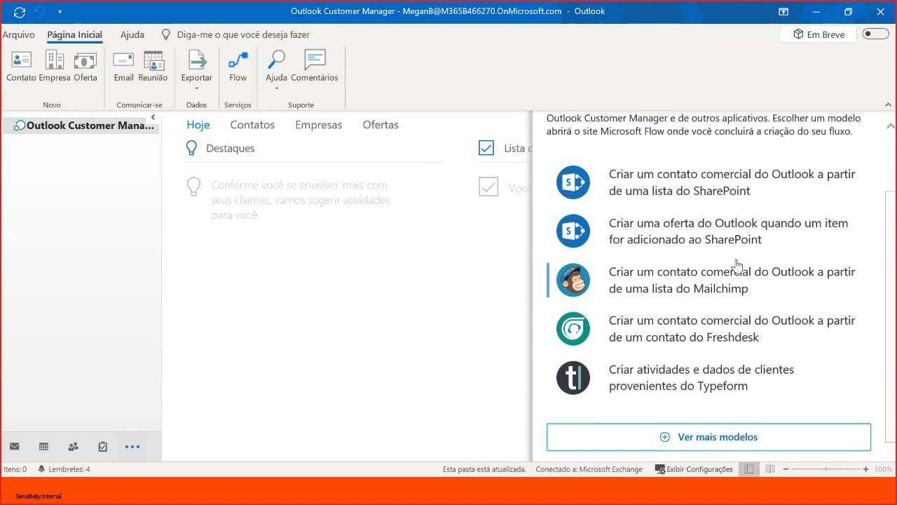
scroll(733, 276, up, 1)
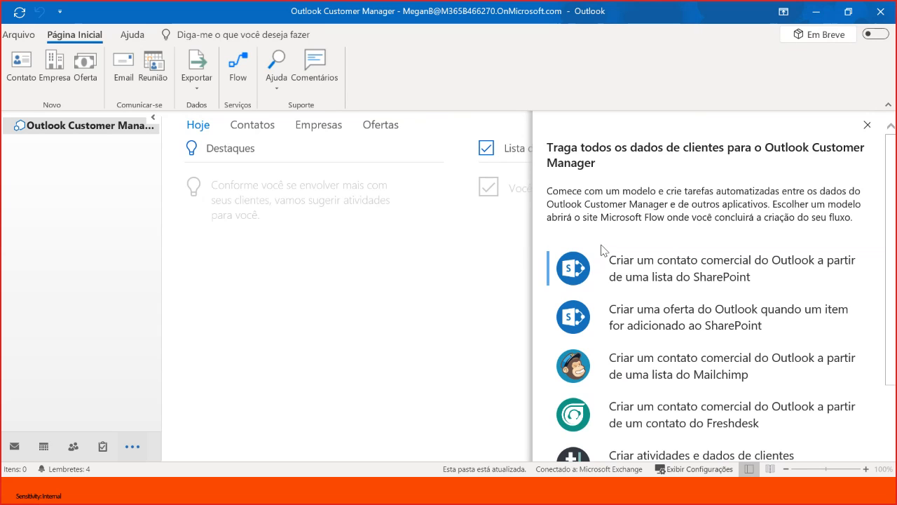
click(867, 125)
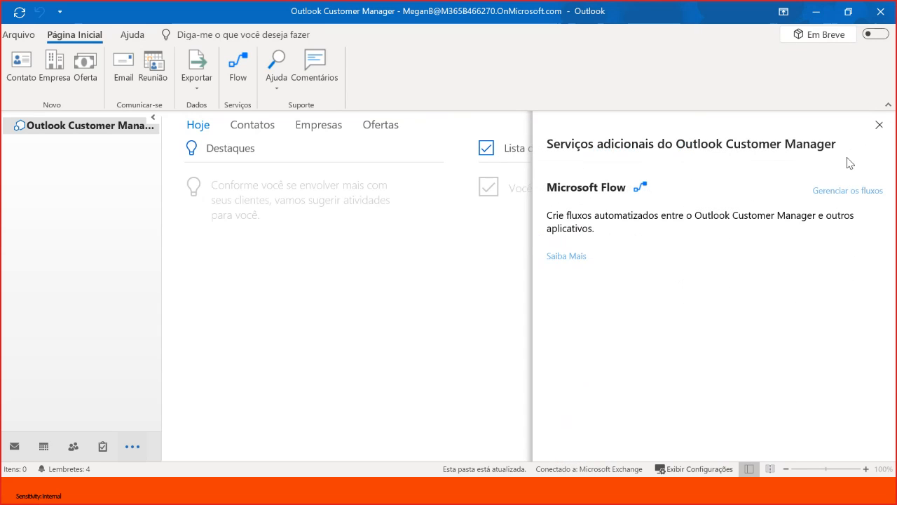
click(879, 126)
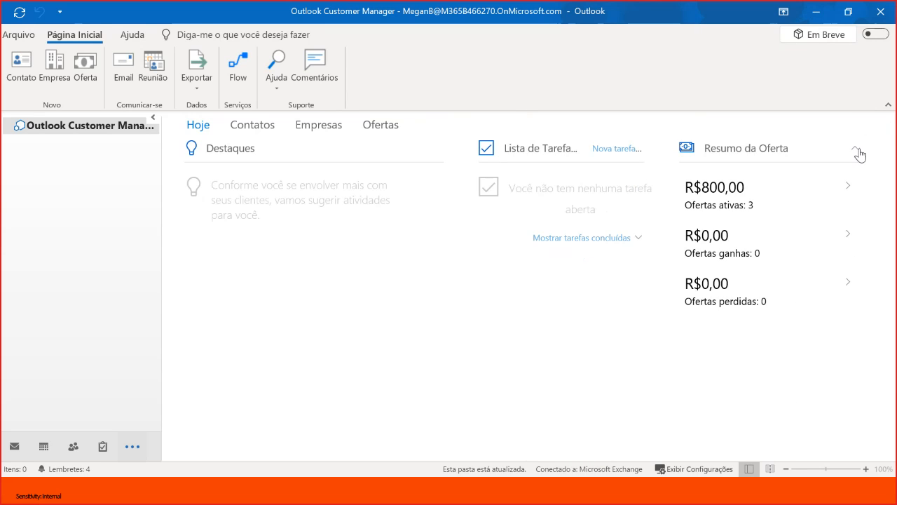